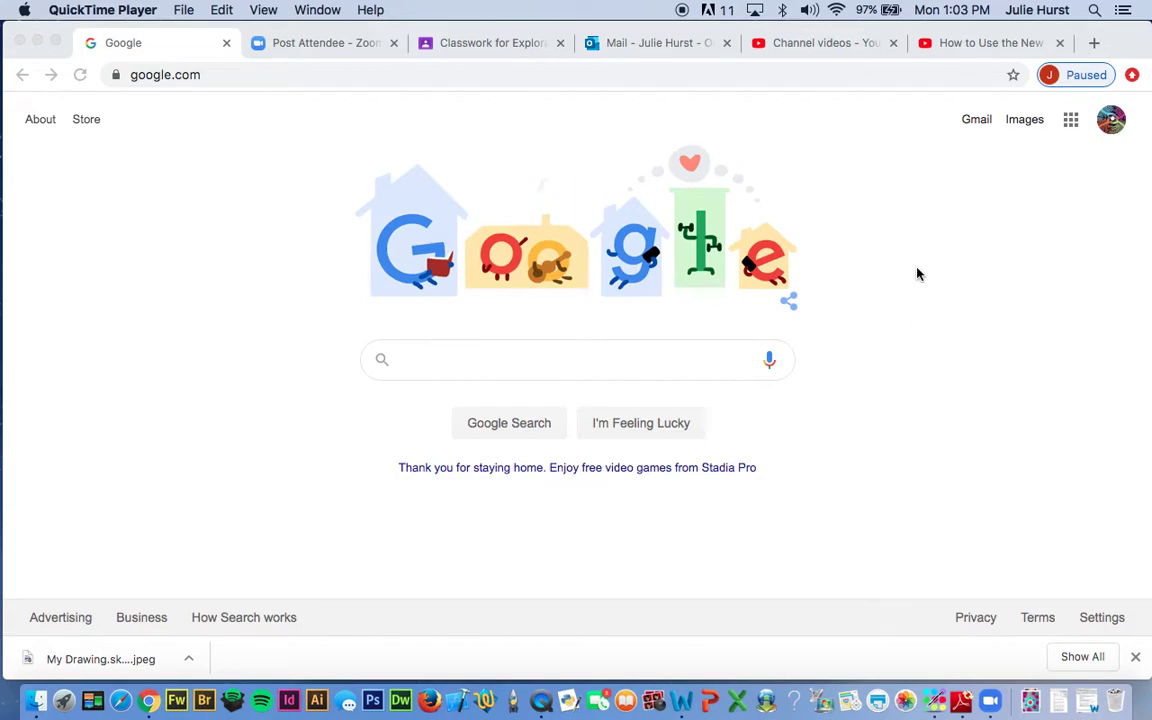
- Launch Sketchpad in a new Chrome tab from the Google apps panel
left_click(1069, 121)
left_click(1069, 121)
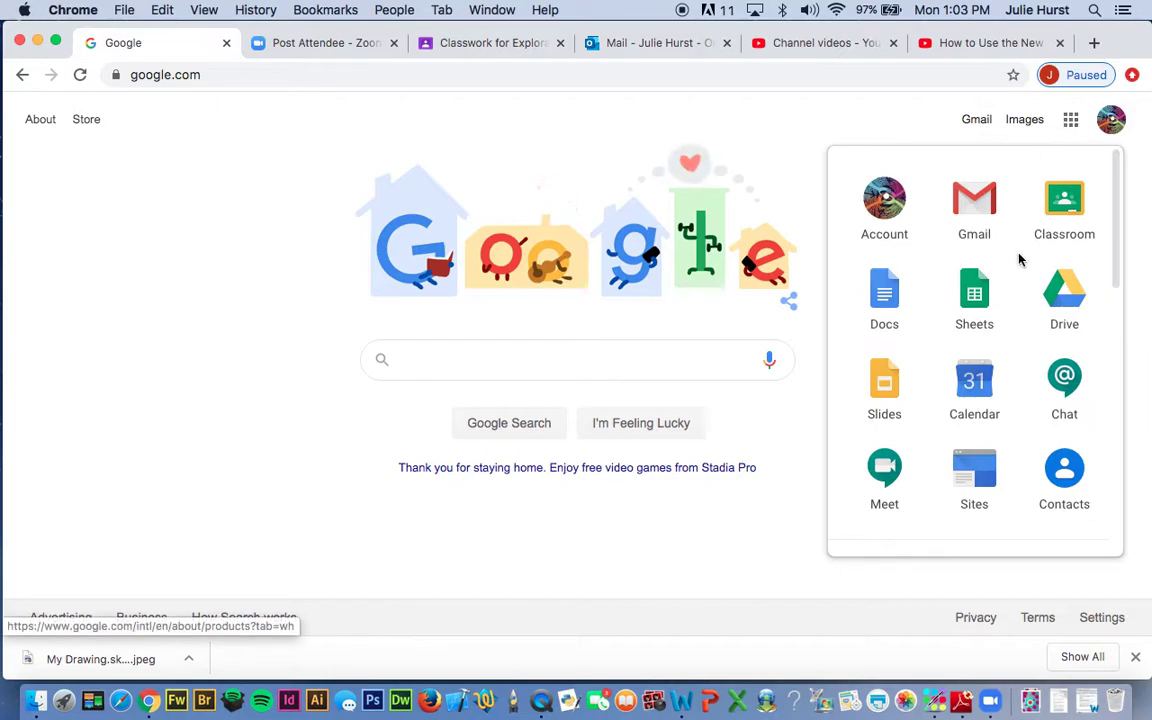
scroll(1023, 278, "down", 2)
scroll(1023, 280, "down", 8)
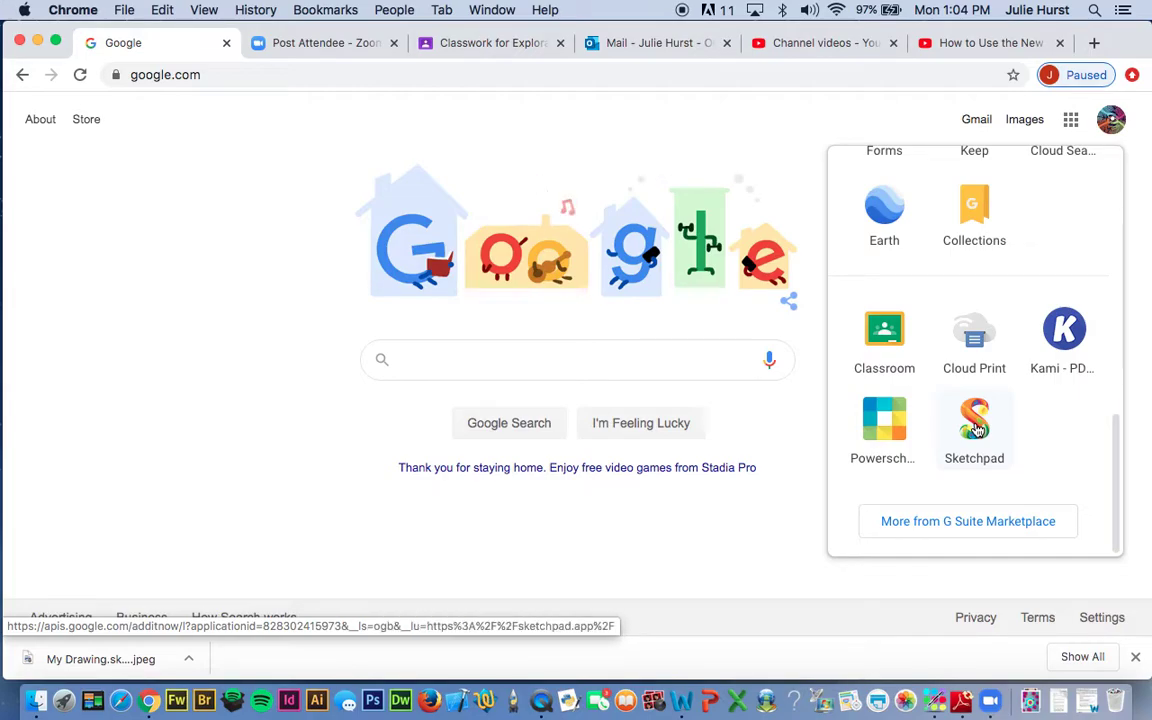
left_click(975, 425)
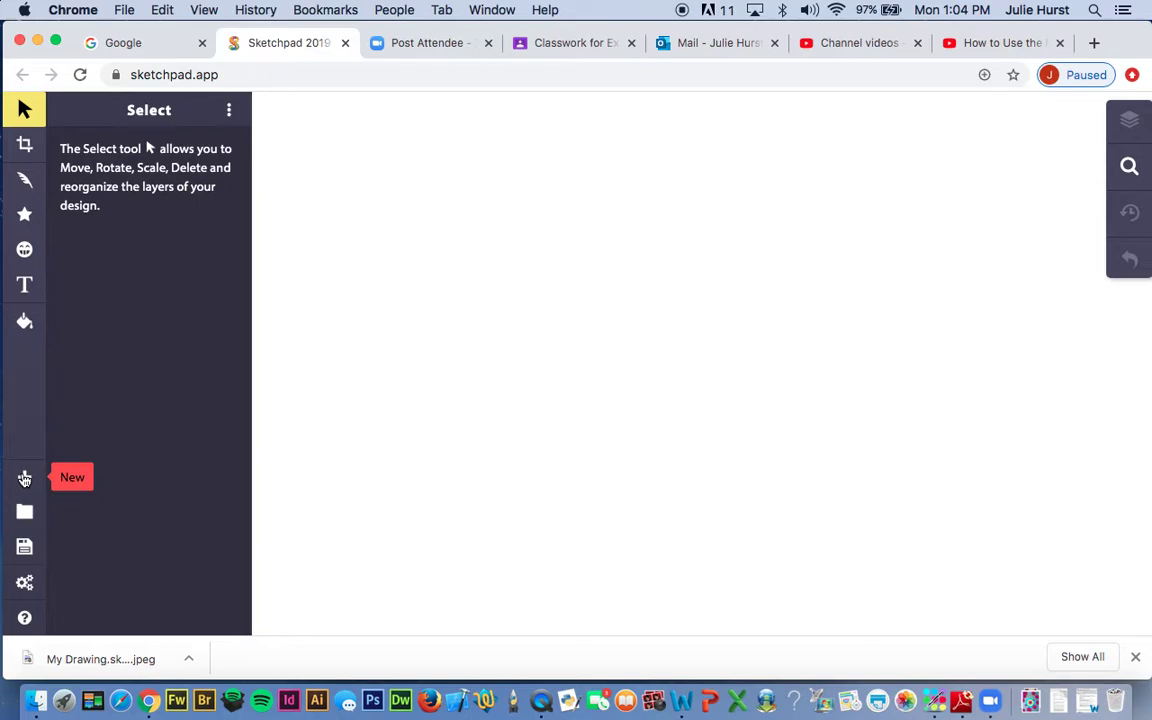
- Start a new blank drawing with the 800 x 600 Digital Screens size preset
left_click(25, 479)
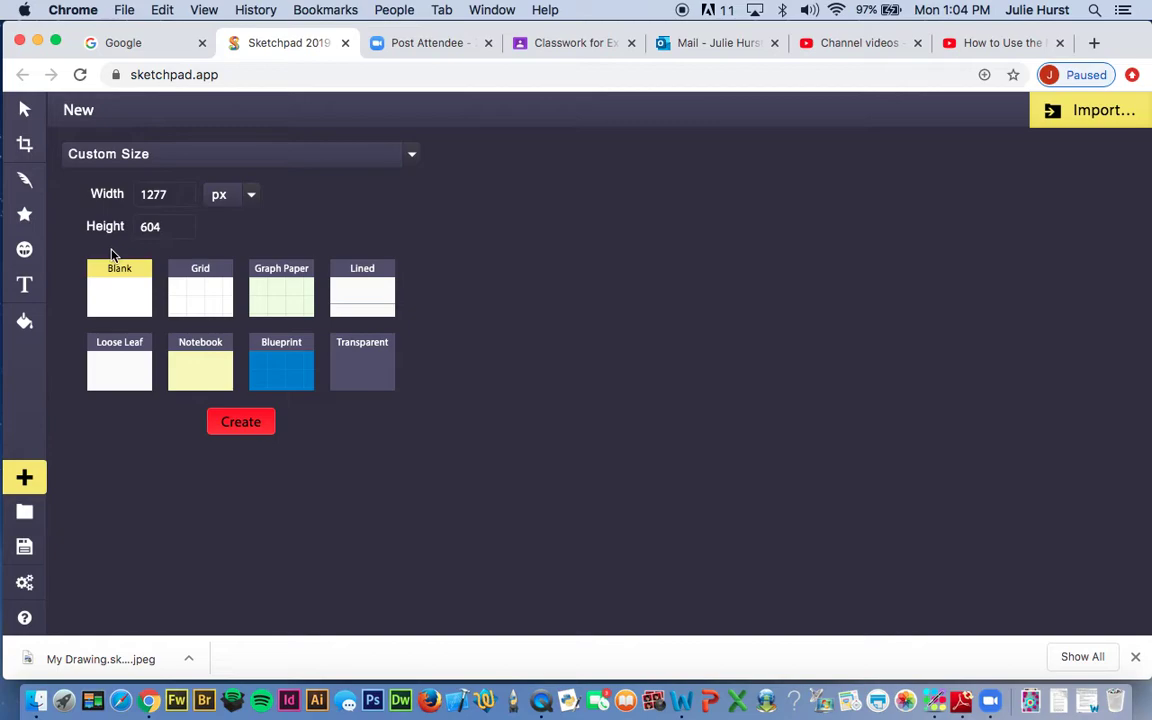
left_click(110, 158)
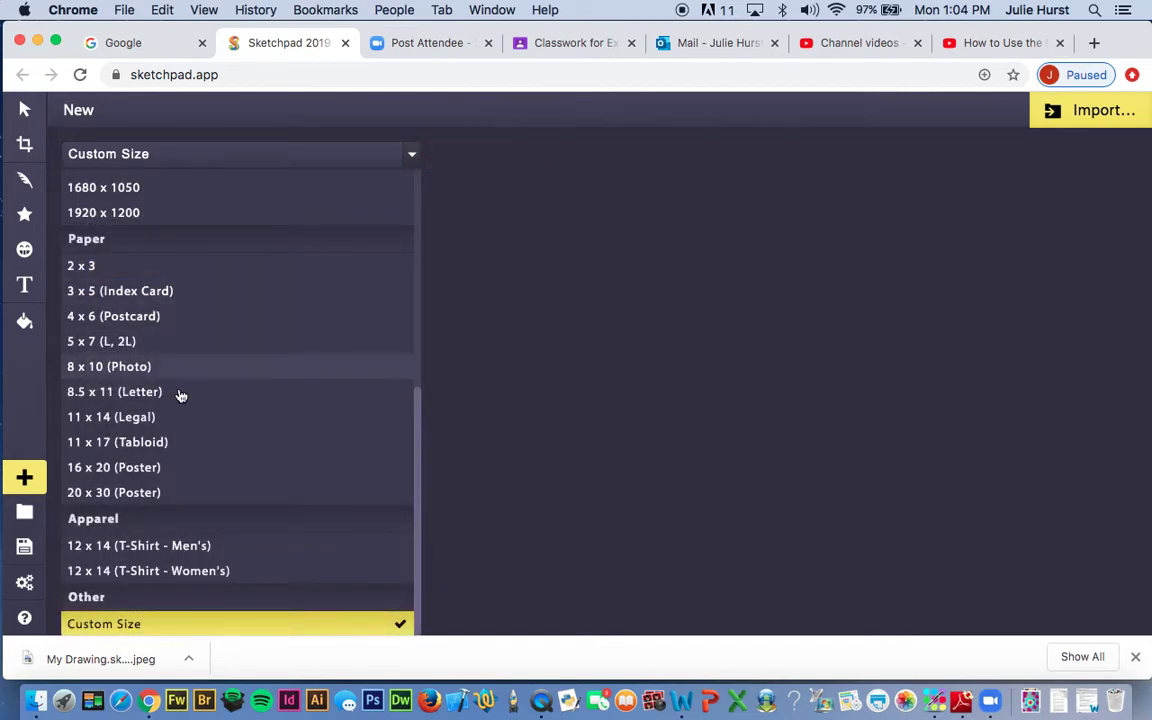
scroll(190, 466, "up", 6)
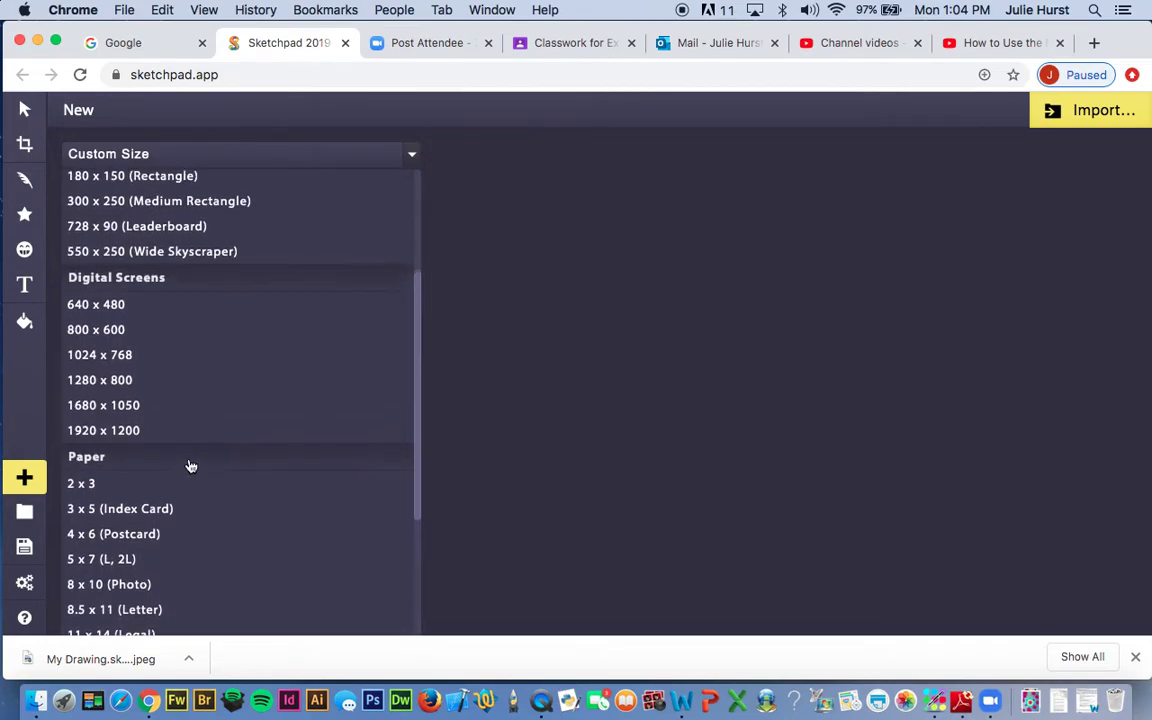
scroll(190, 464, "up", 2)
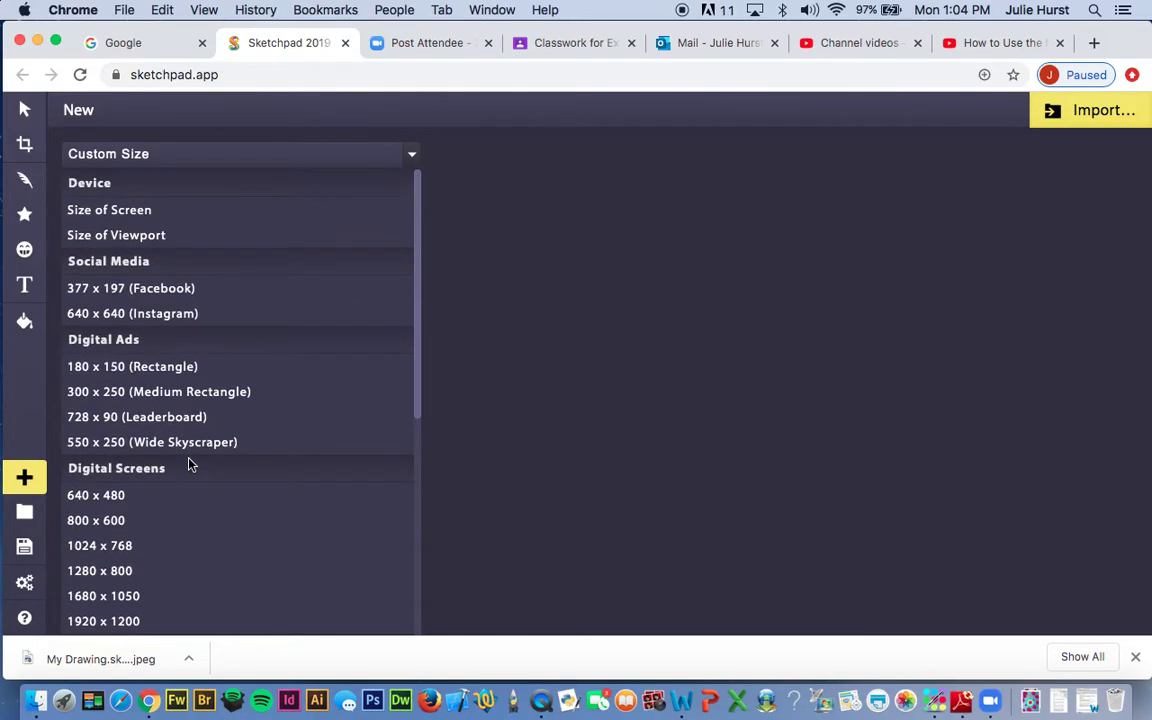
scroll(190, 464, "down", 4)
scroll(190, 465, "down", 5)
scroll(190, 465, "up", 5)
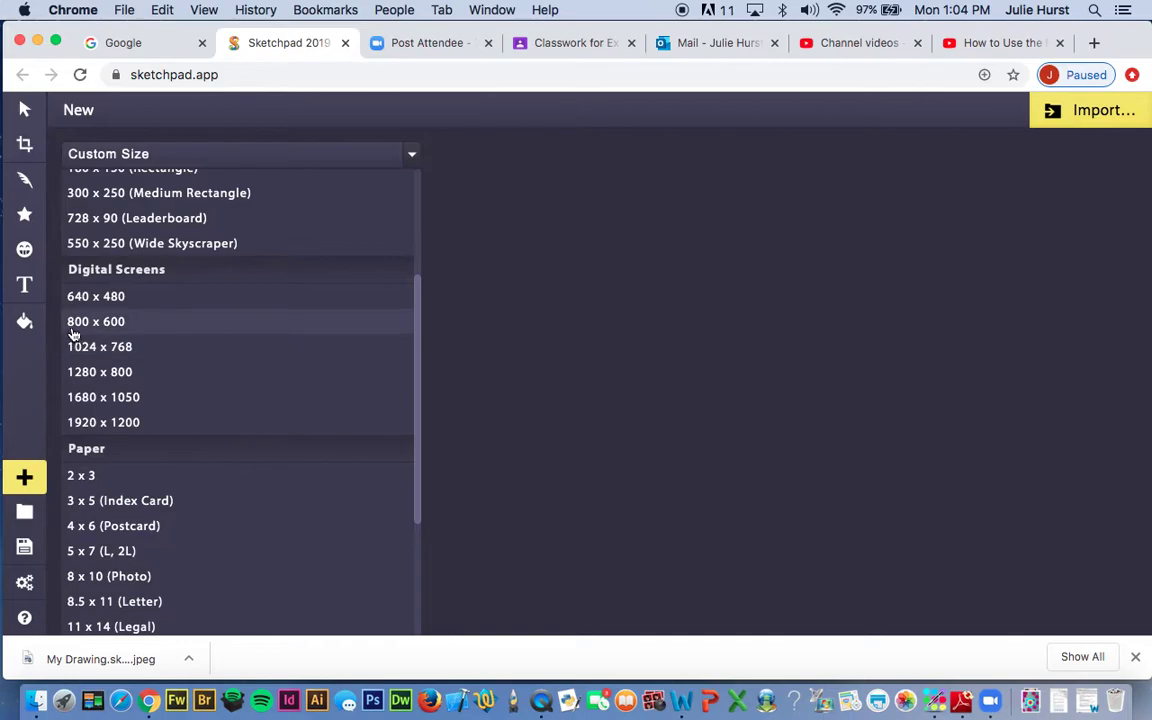
left_click(76, 325)
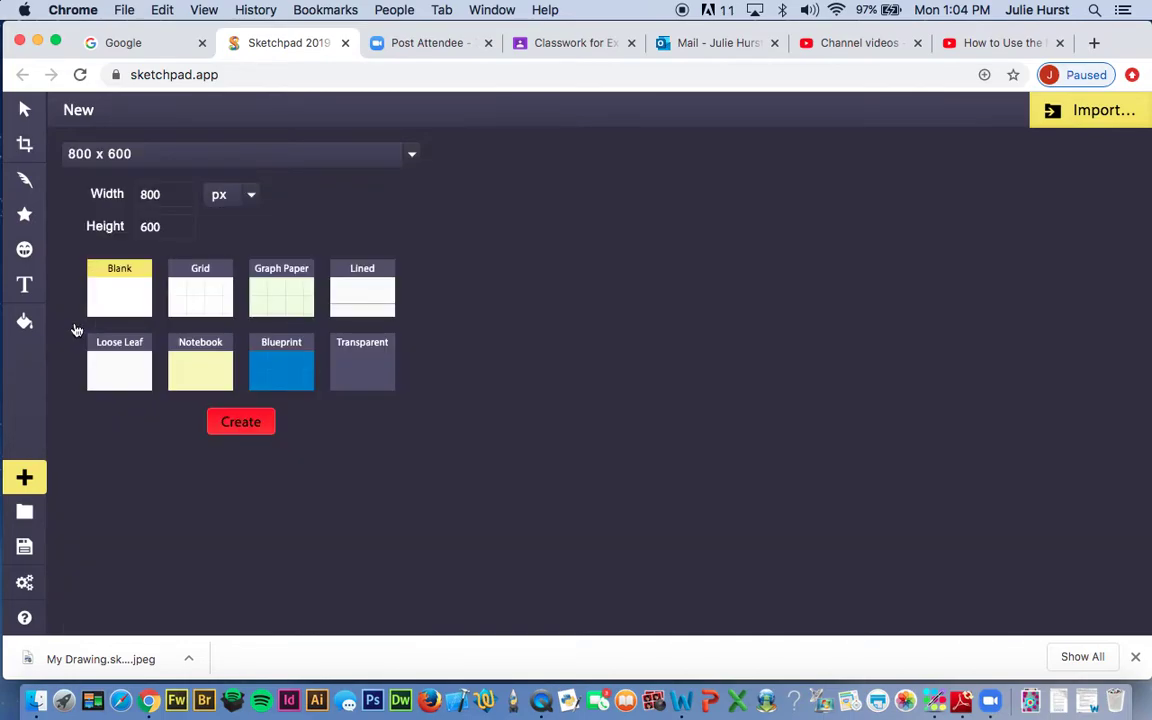
- Create the 800 x 600 canvas and select its Background layer
left_click(241, 422)
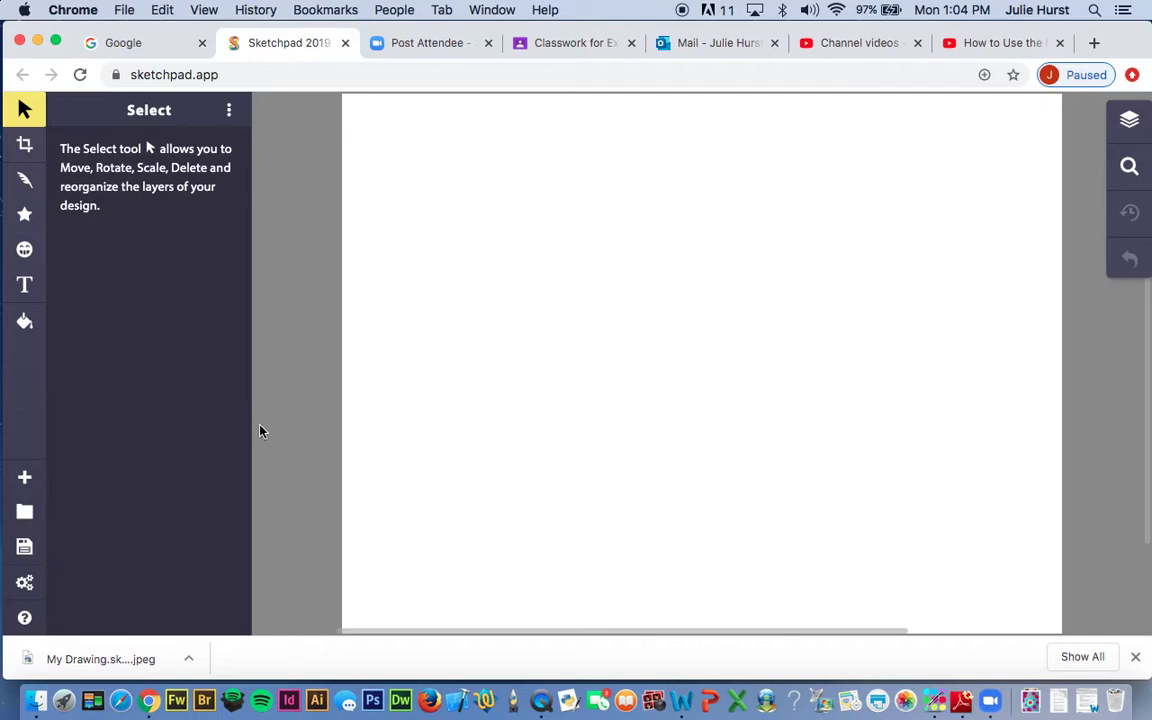
left_click(1130, 124)
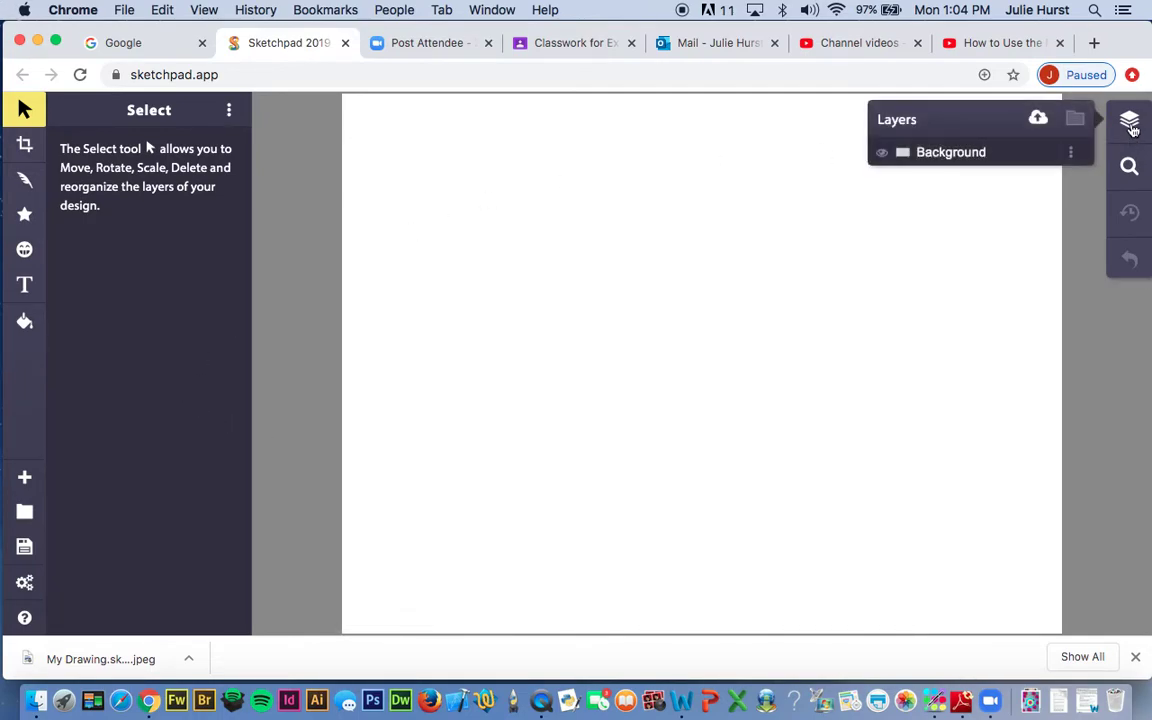
left_click(990, 167)
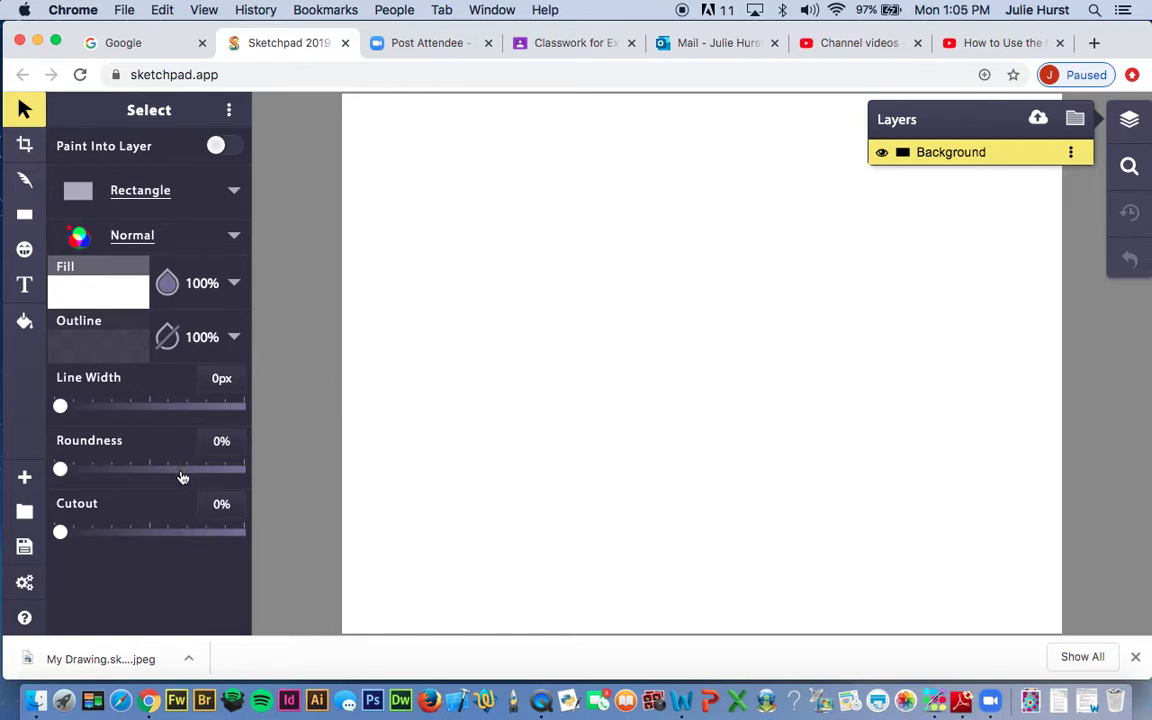
- Fill the background with a linear yellow-to-cyan gradient angled about 227°
left_click(115, 300)
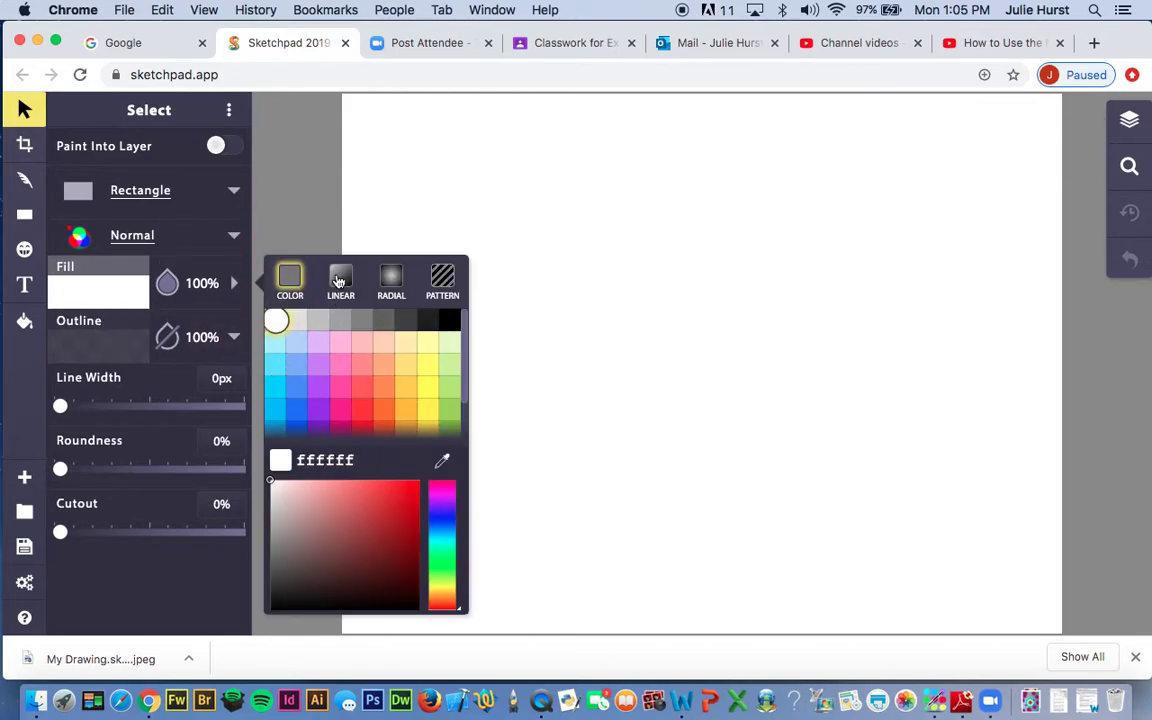
left_click(341, 280)
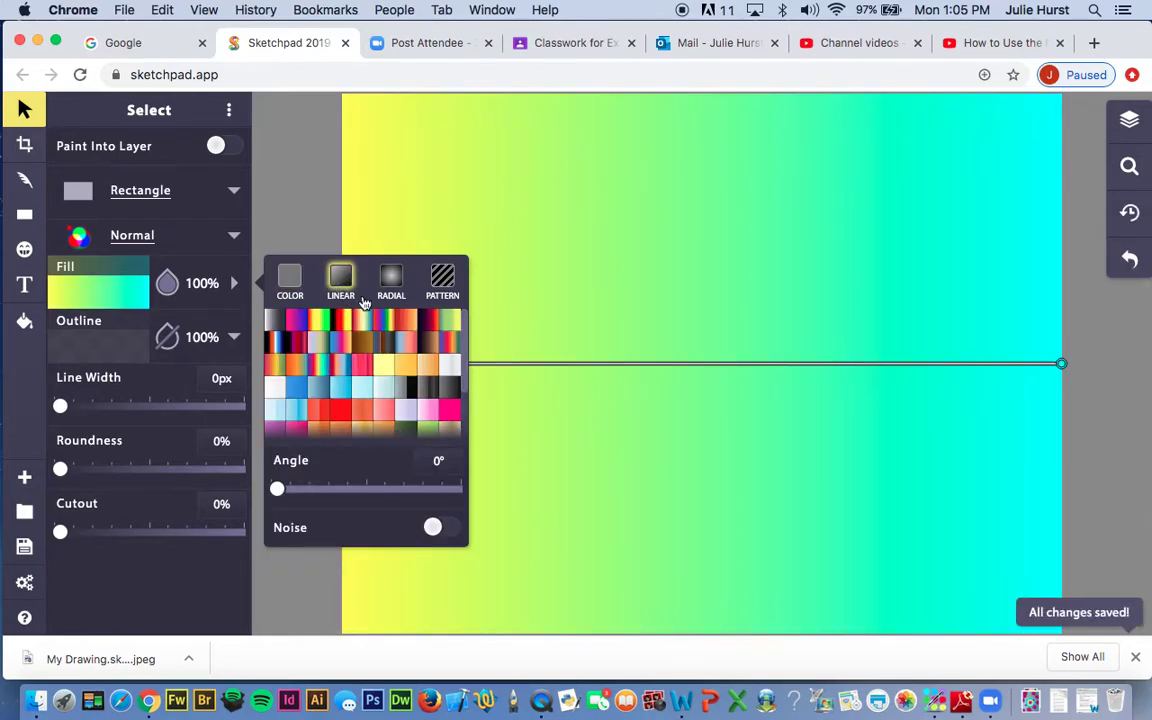
left_click(290, 280)
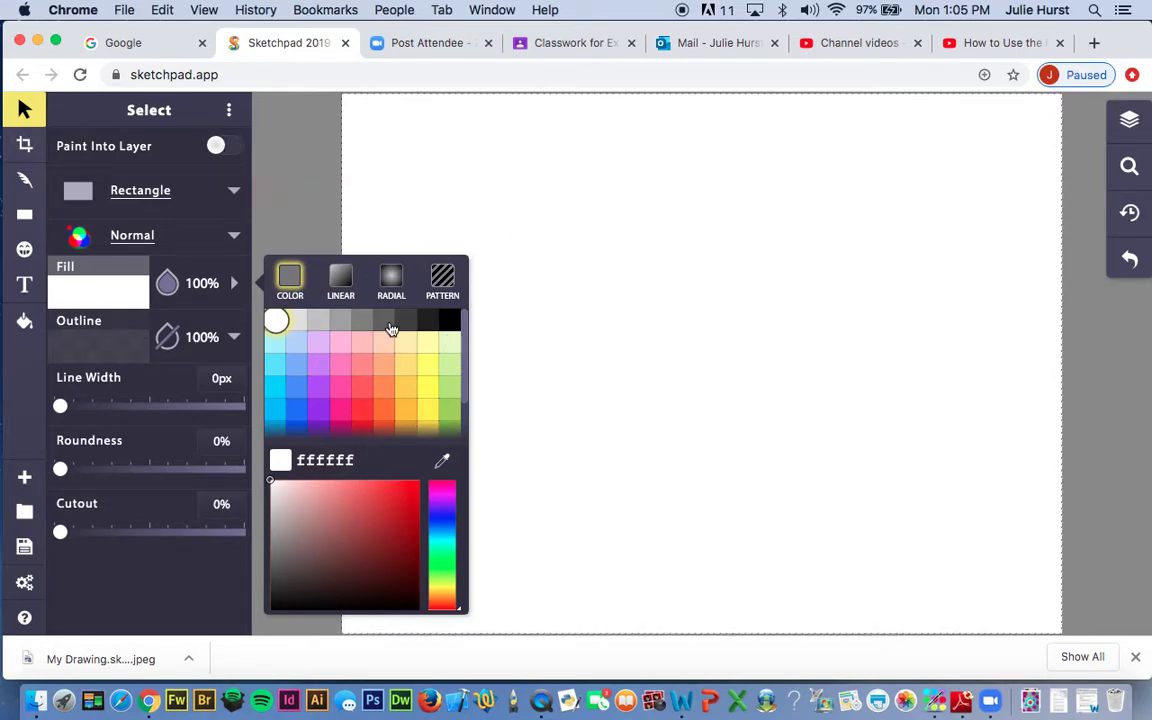
left_click(343, 286)
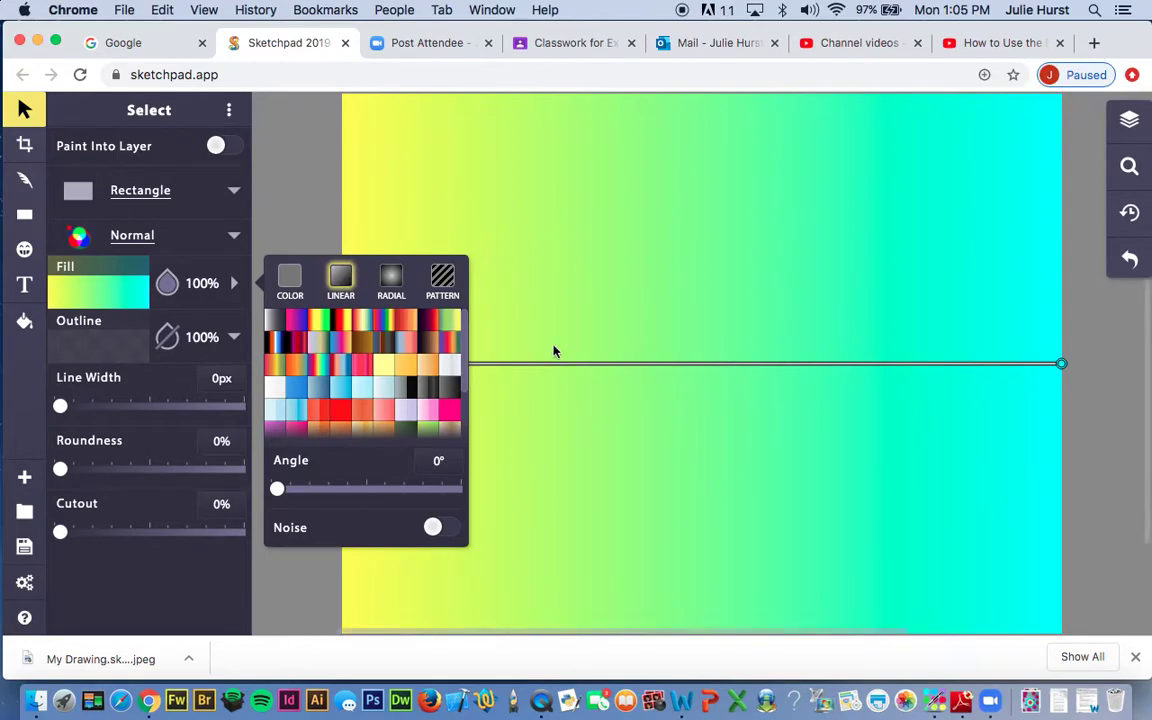
left_click_drag(416, 488, 392, 501)
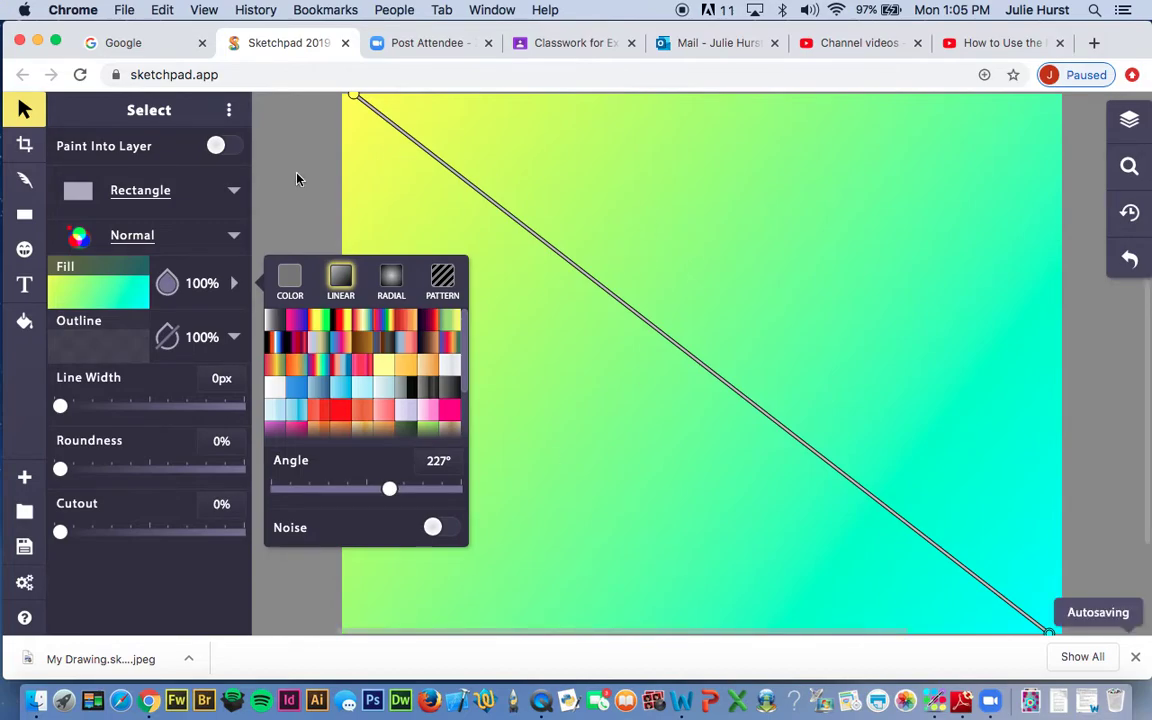
left_click(173, 406)
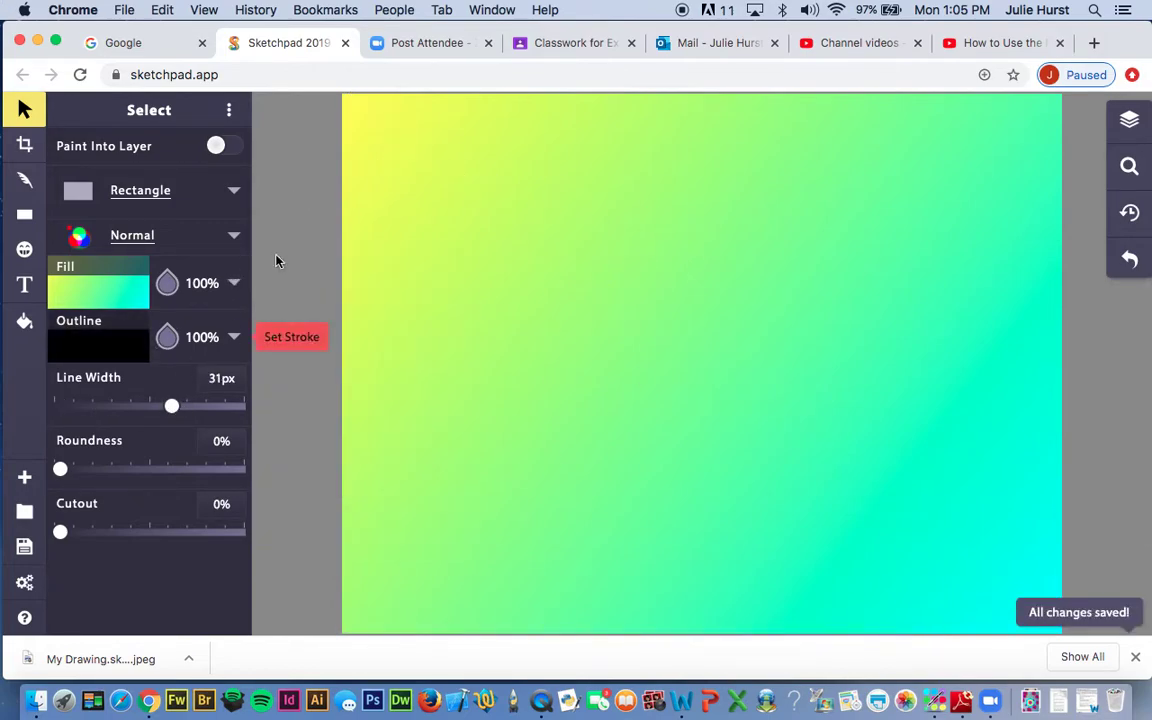
left_click(1129, 119)
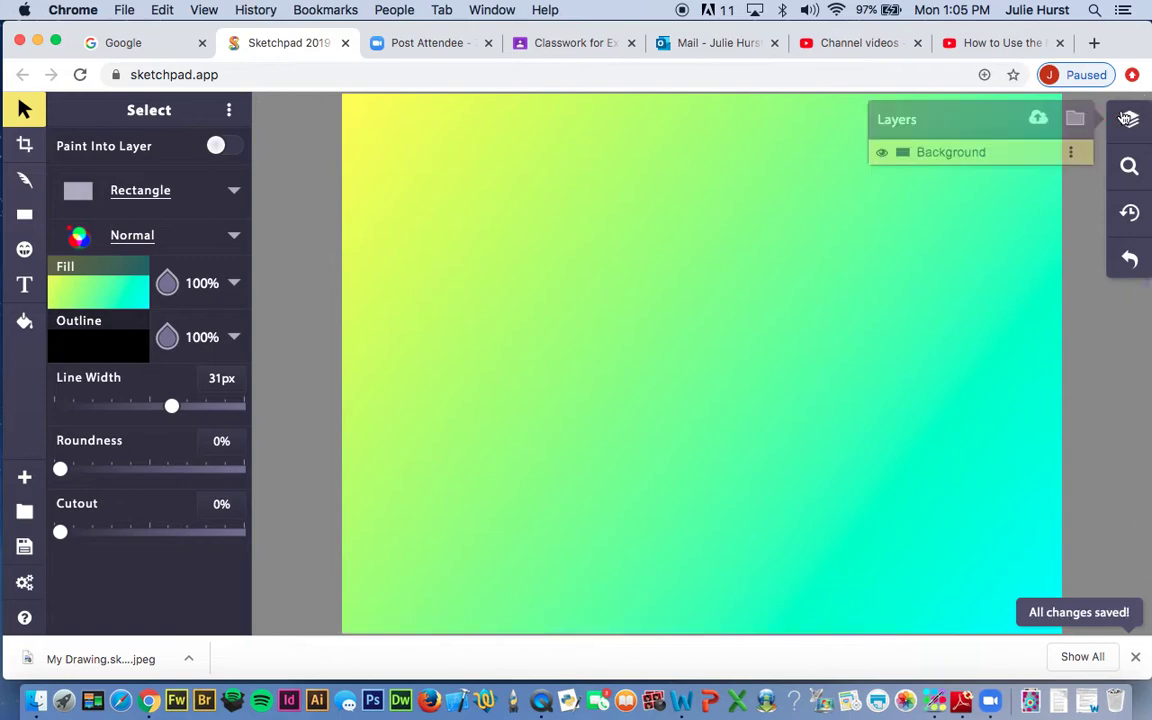
left_click(314, 226)
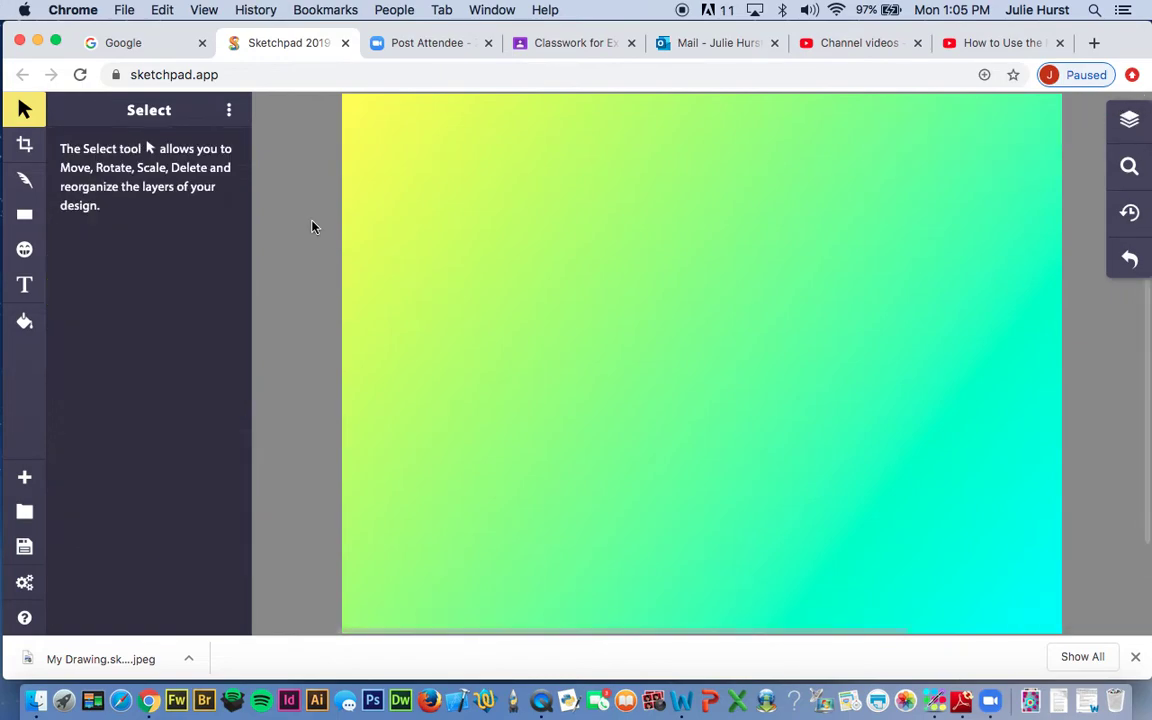
- Switch to the Text tool
left_click(25, 320)
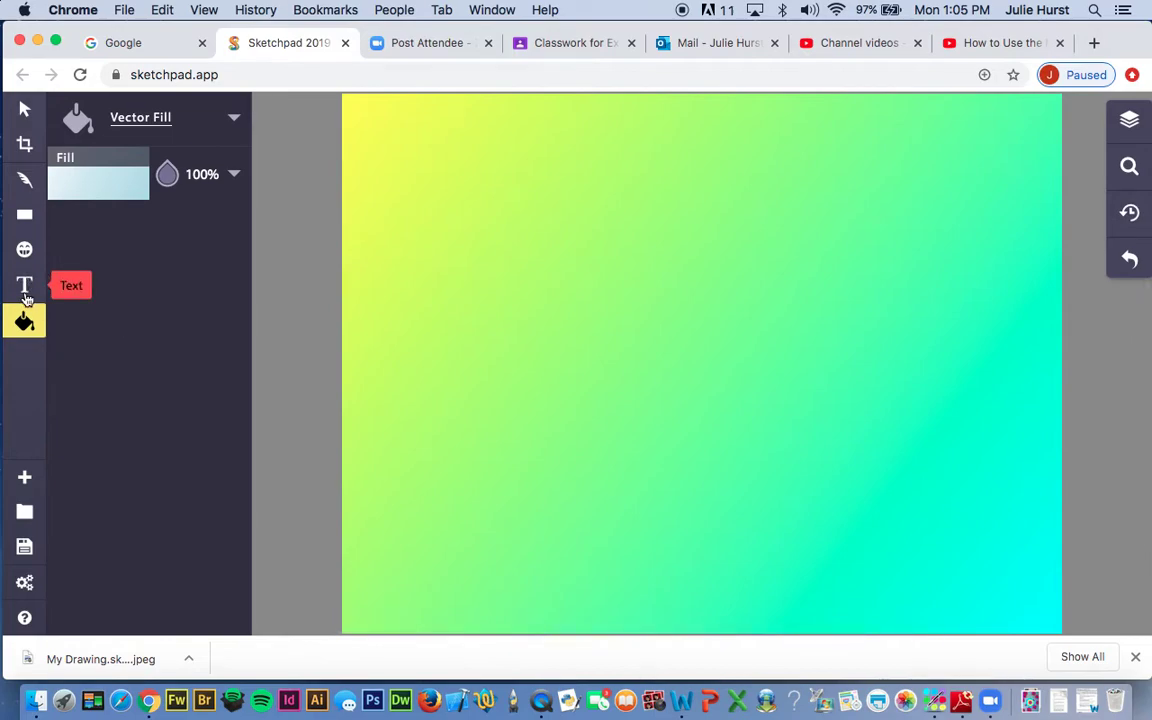
left_click(25, 287)
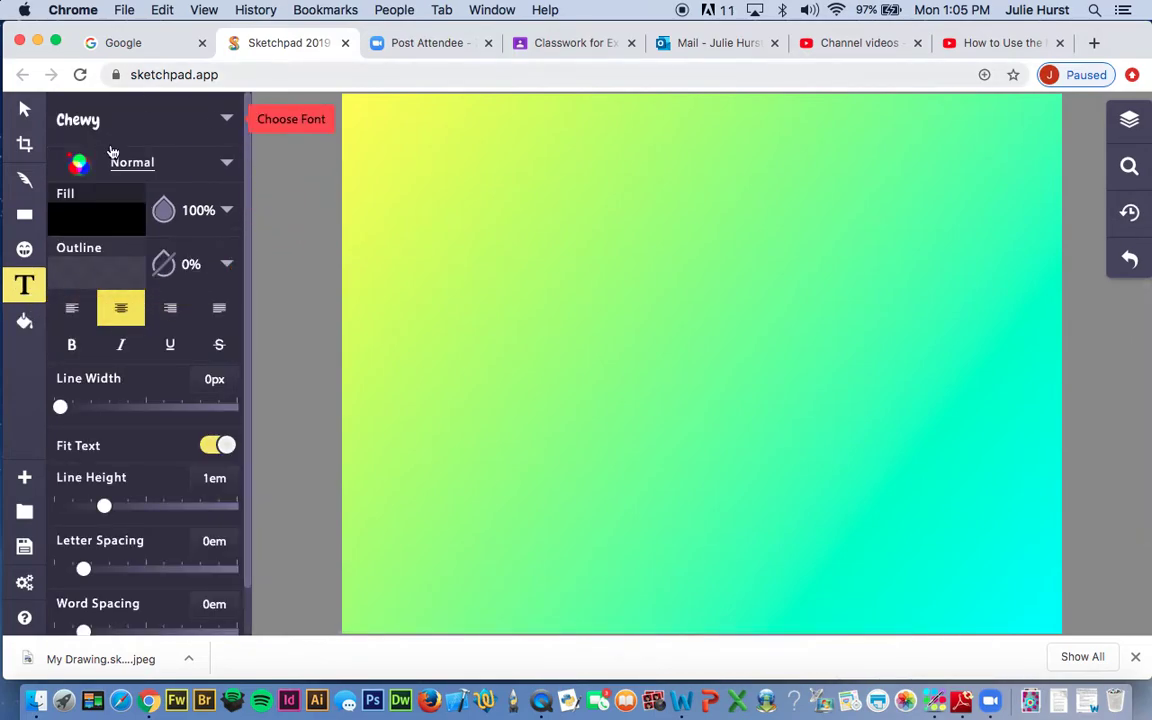
scroll(139, 508, "down", 2)
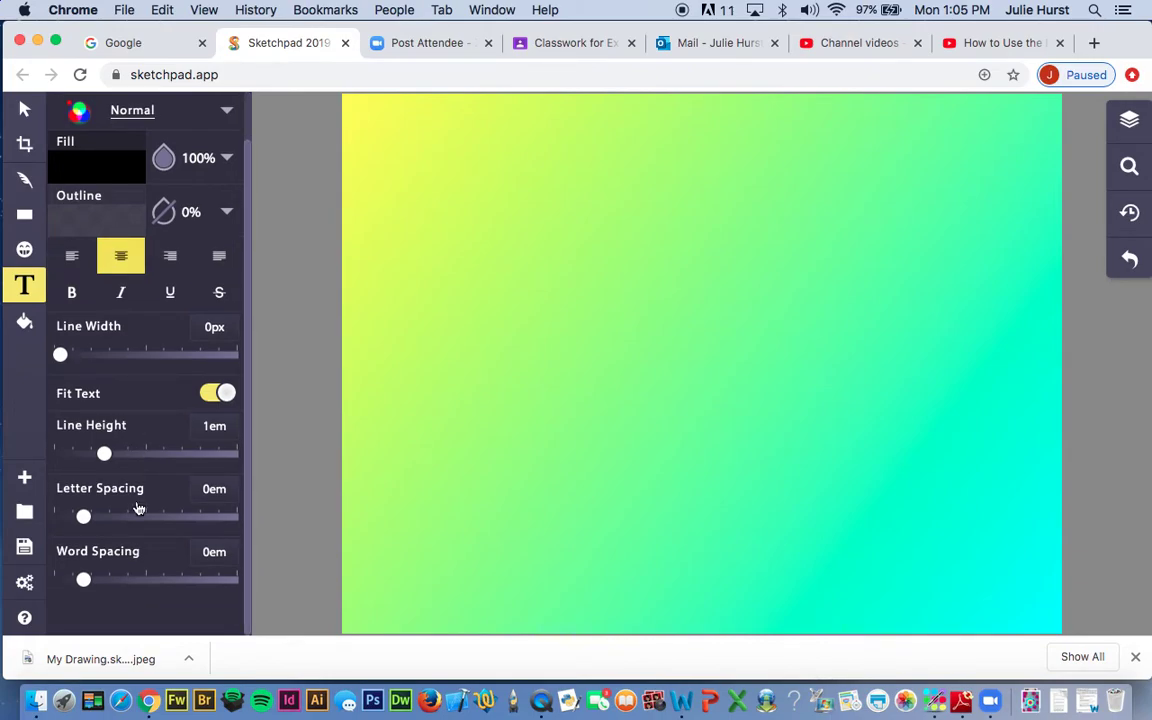
scroll(139, 508, "up", 2)
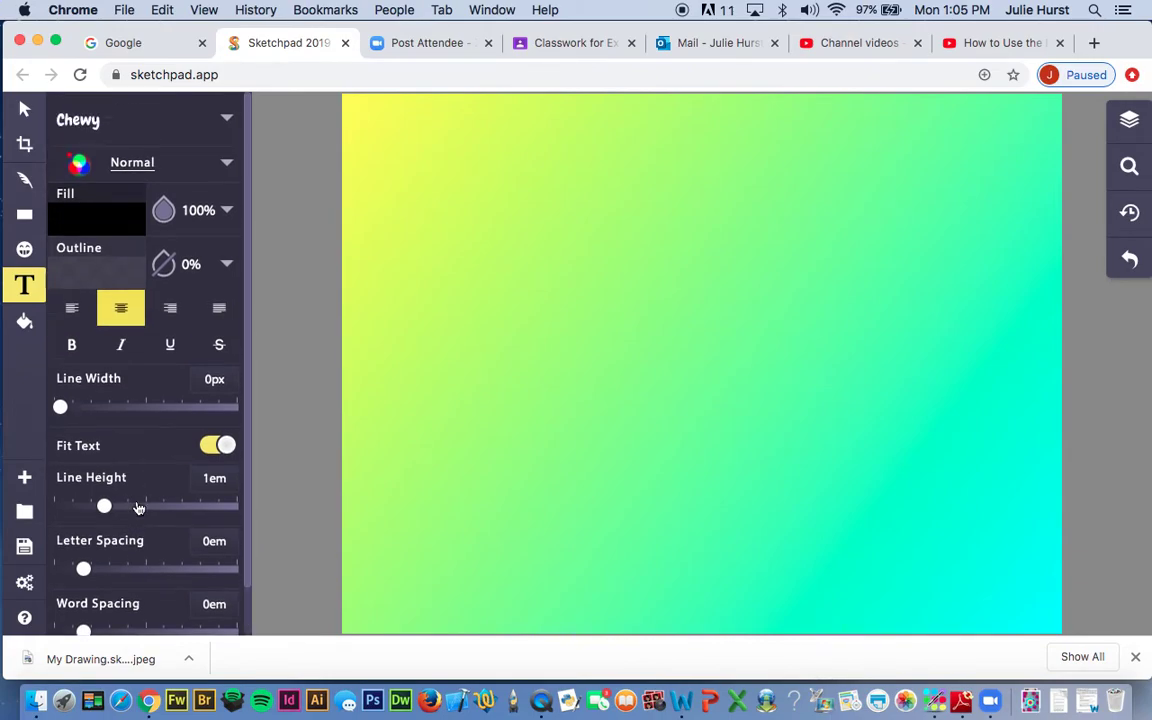
- Browse the font library grid and set Chewy as the typeface
left_click(147, 131)
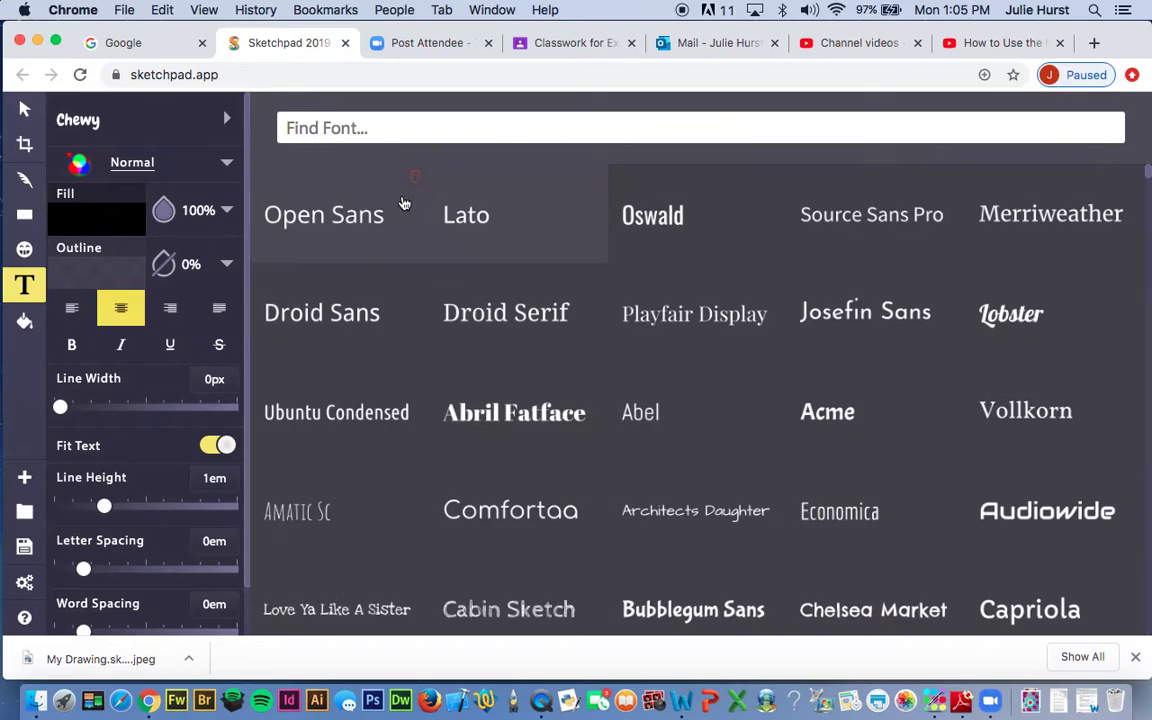
scroll(491, 381, "down", 4)
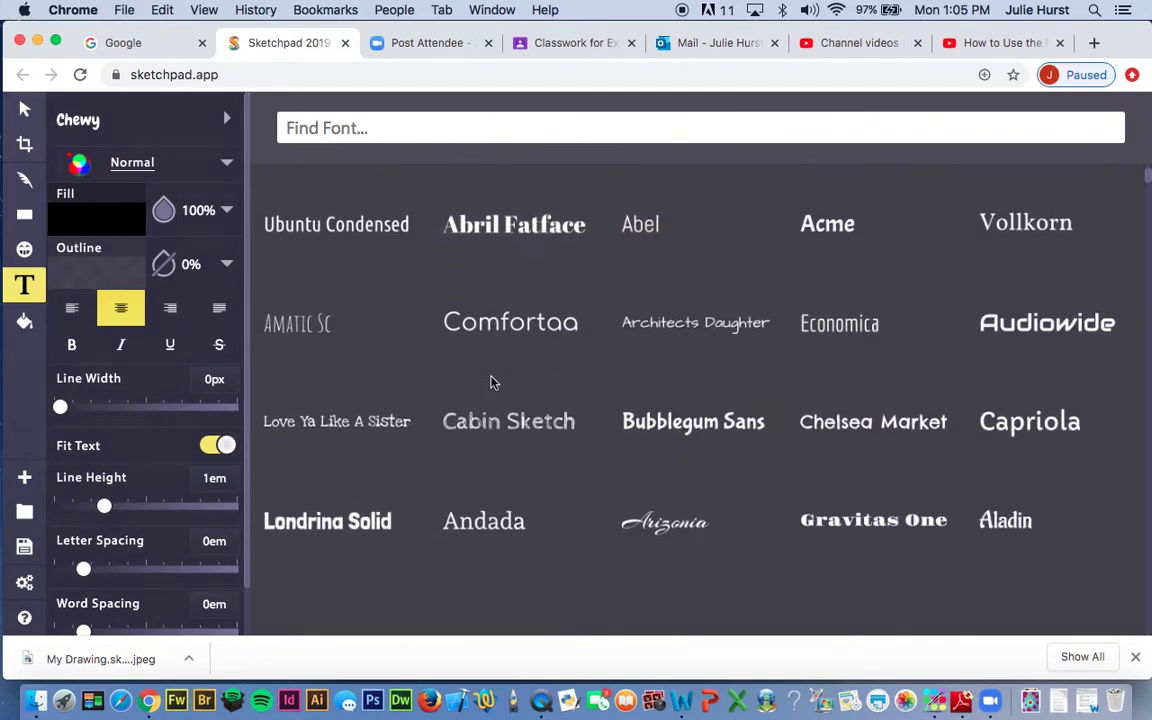
scroll(491, 381, "down", 5)
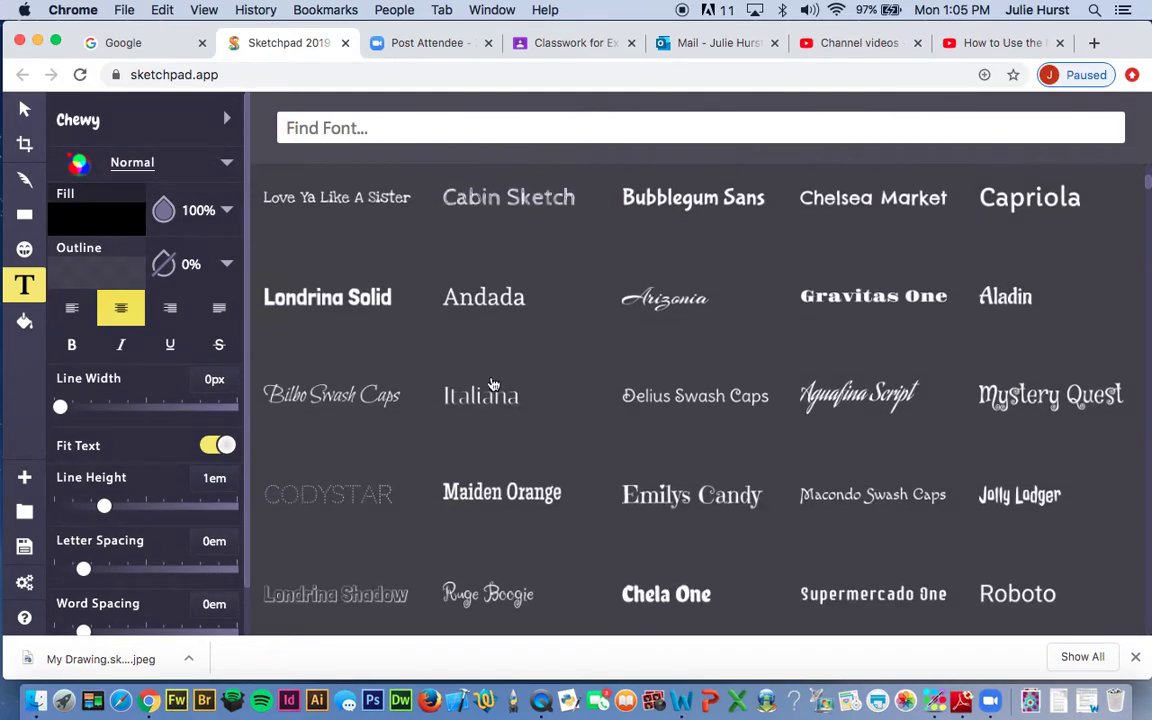
scroll(491, 384, "down", 7)
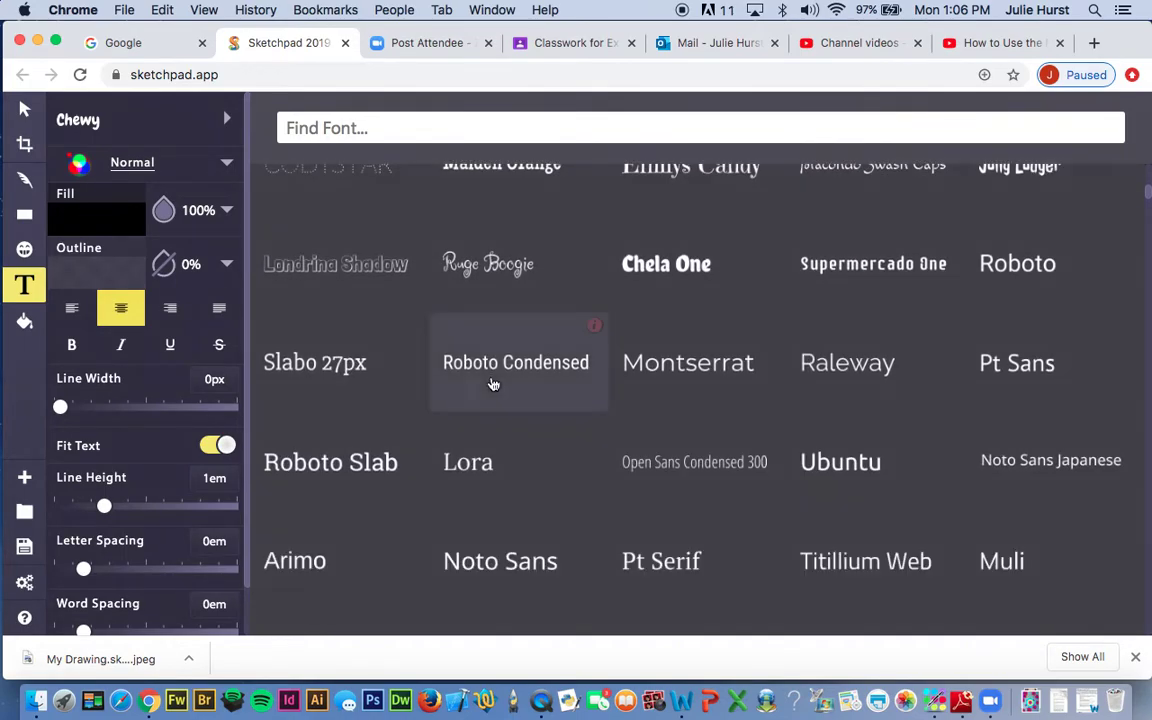
scroll(491, 384, "down", 6)
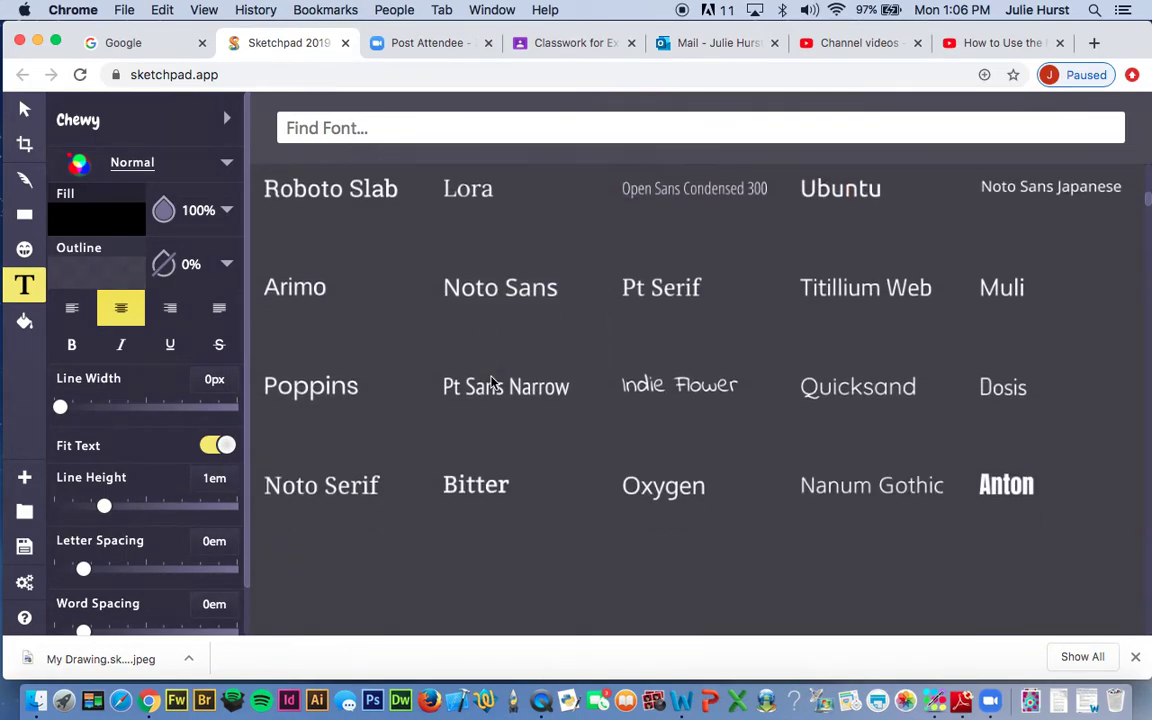
scroll(491, 384, "down", 8)
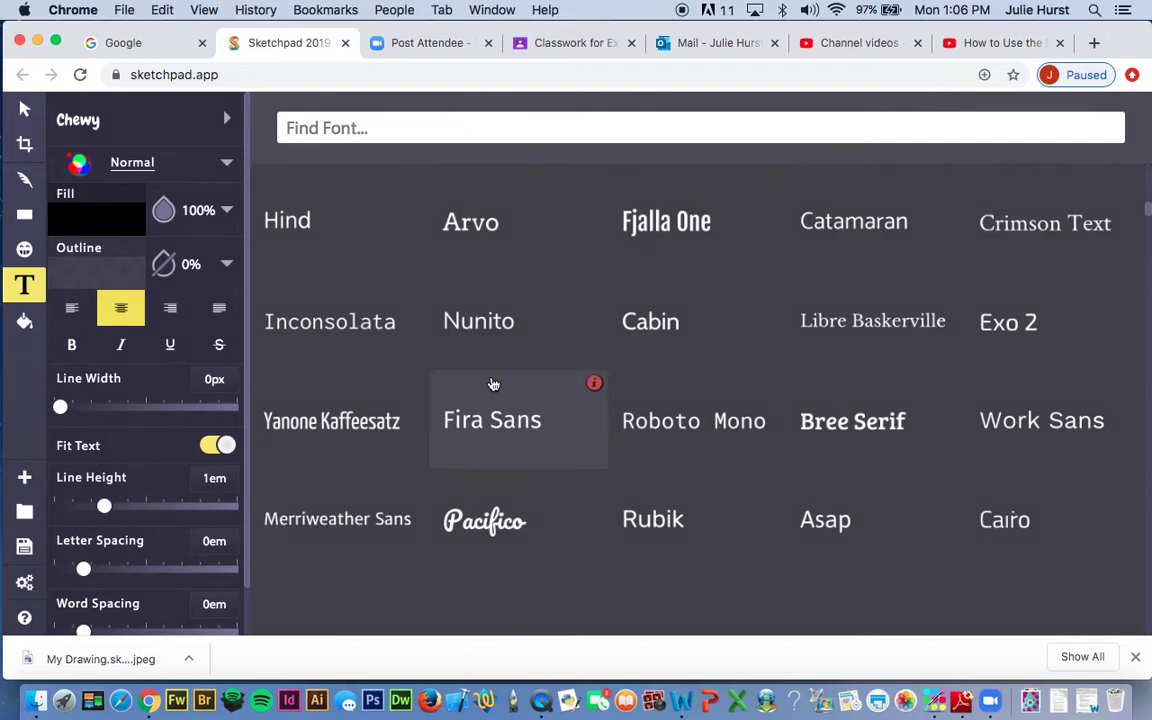
scroll(492, 383, "down", 6)
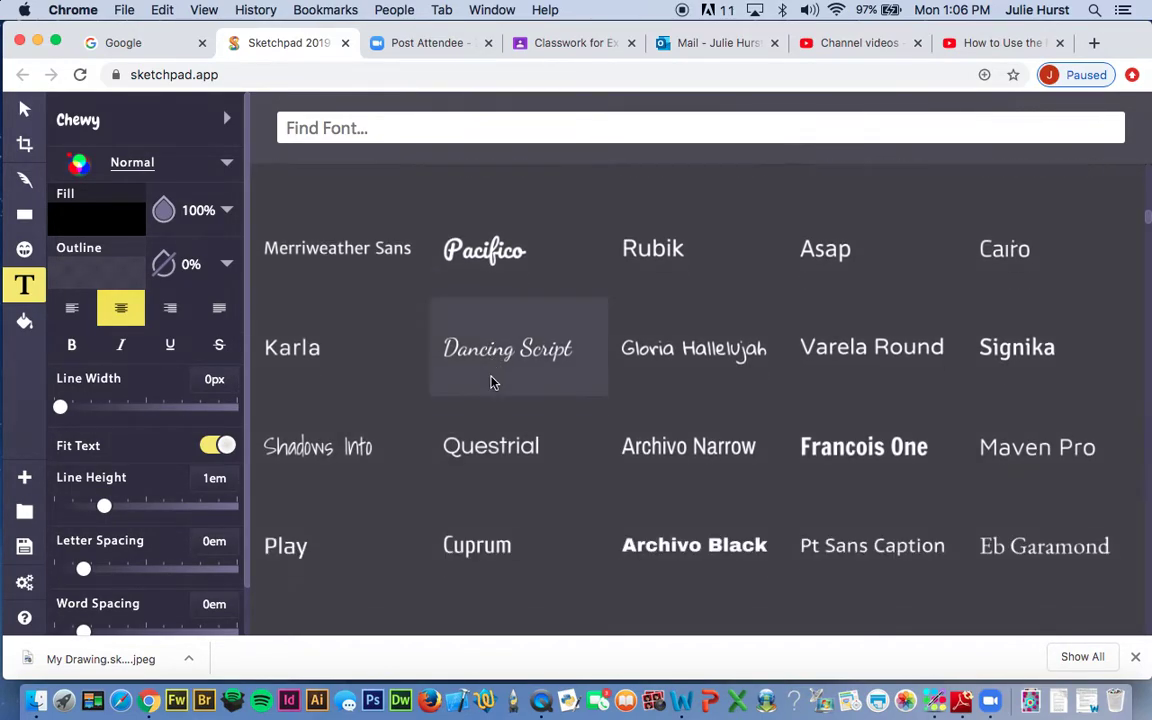
scroll(491, 382, "down", 4)
scroll(491, 384, "down", 4)
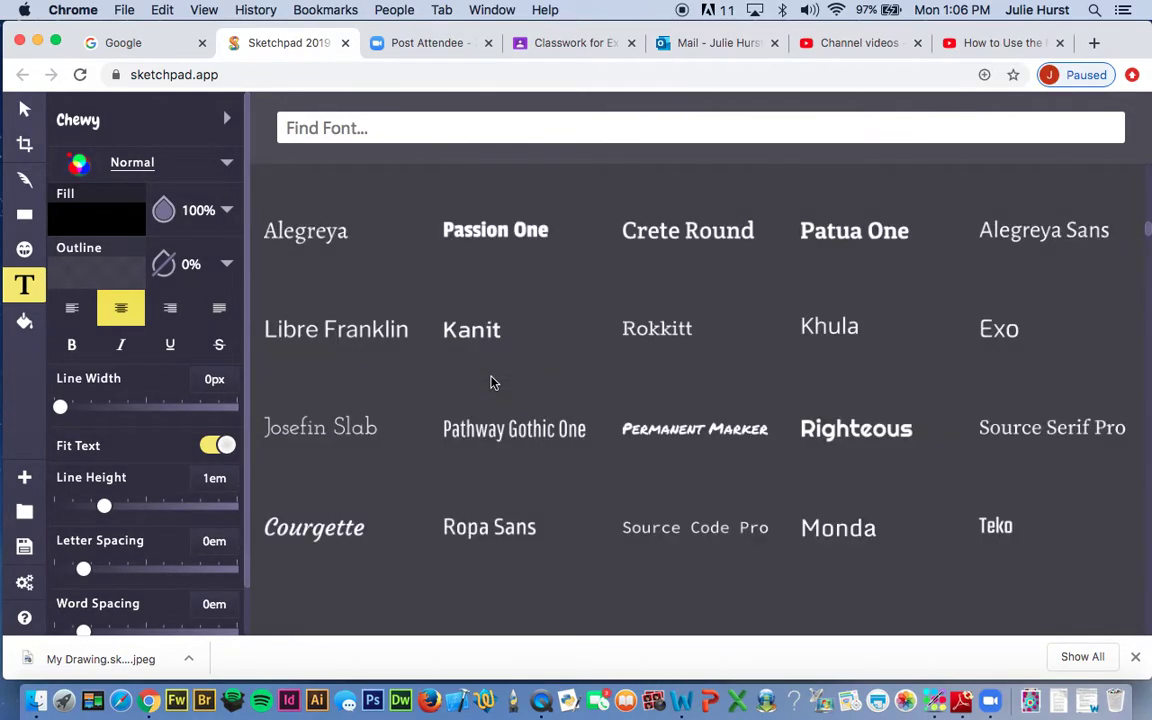
scroll(493, 384, "down", 4)
scroll(491, 383, "down", 5)
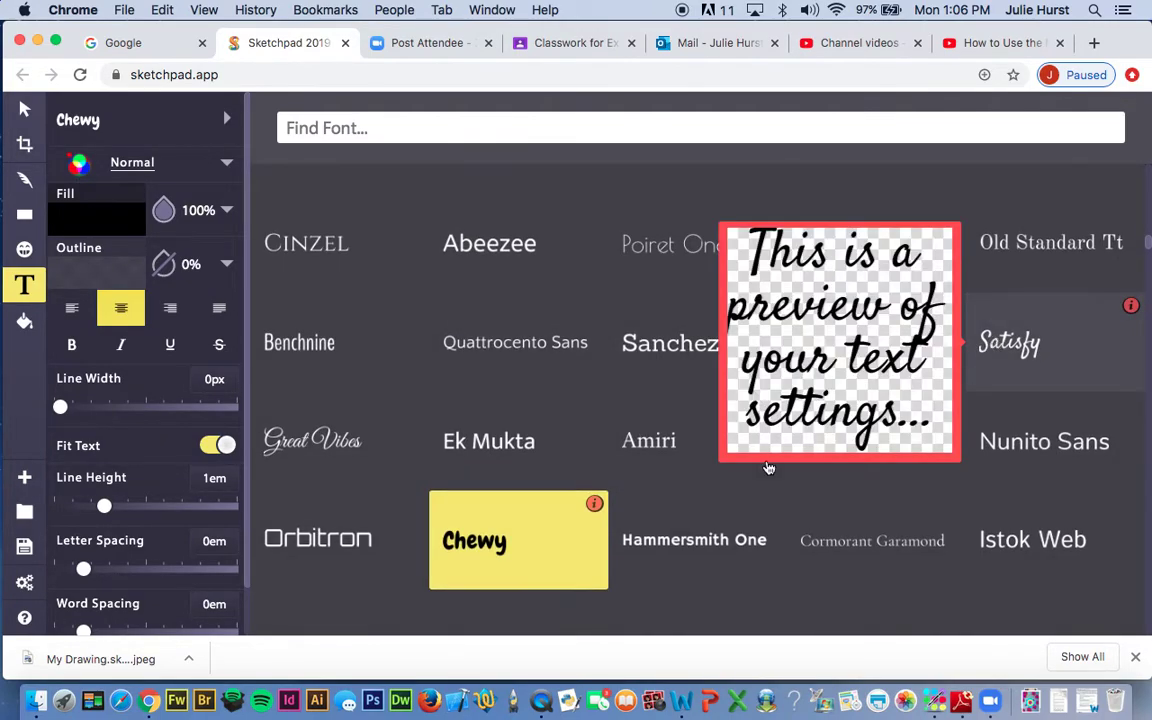
- Confirm Chewy and set the text fill to white
left_click(508, 537)
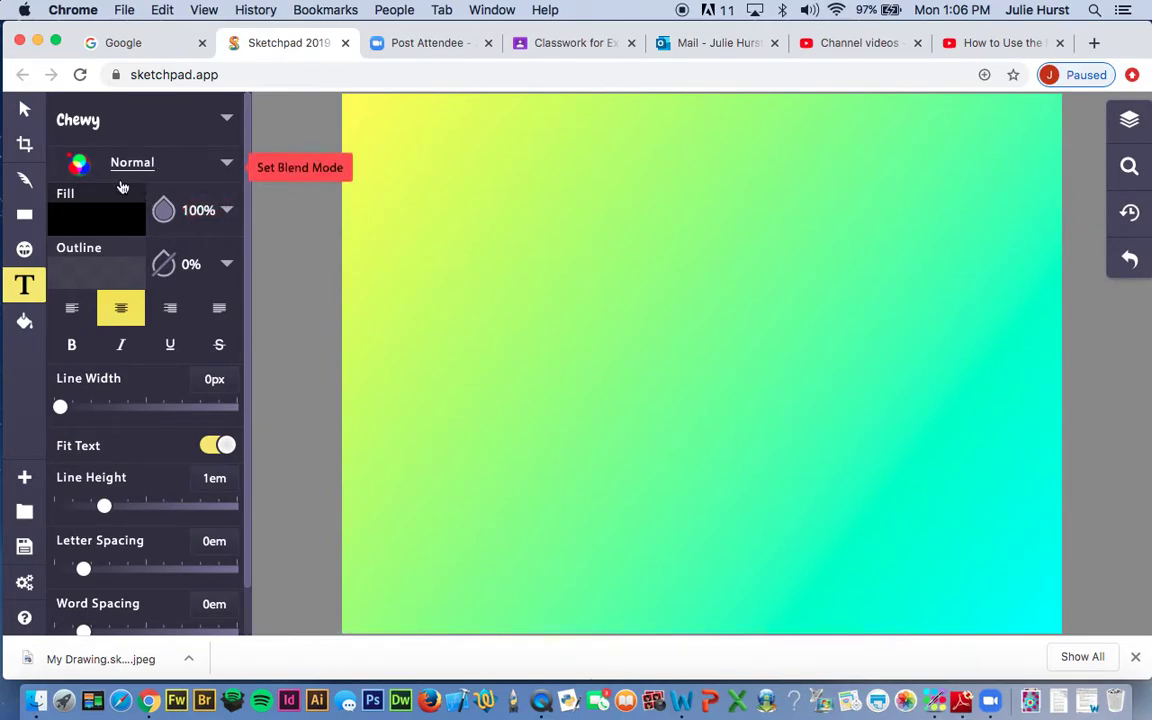
left_click(107, 221)
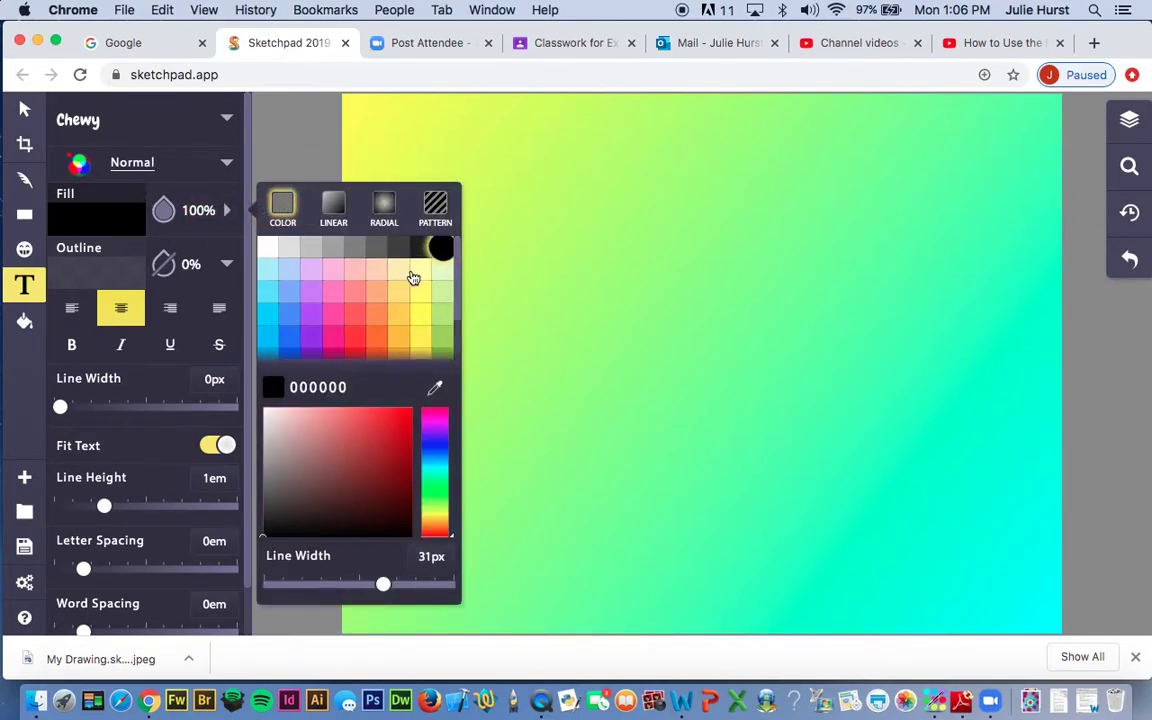
left_click(268, 249)
- Give the text a solid blue outline with a 2 px line width
left_click(95, 266)
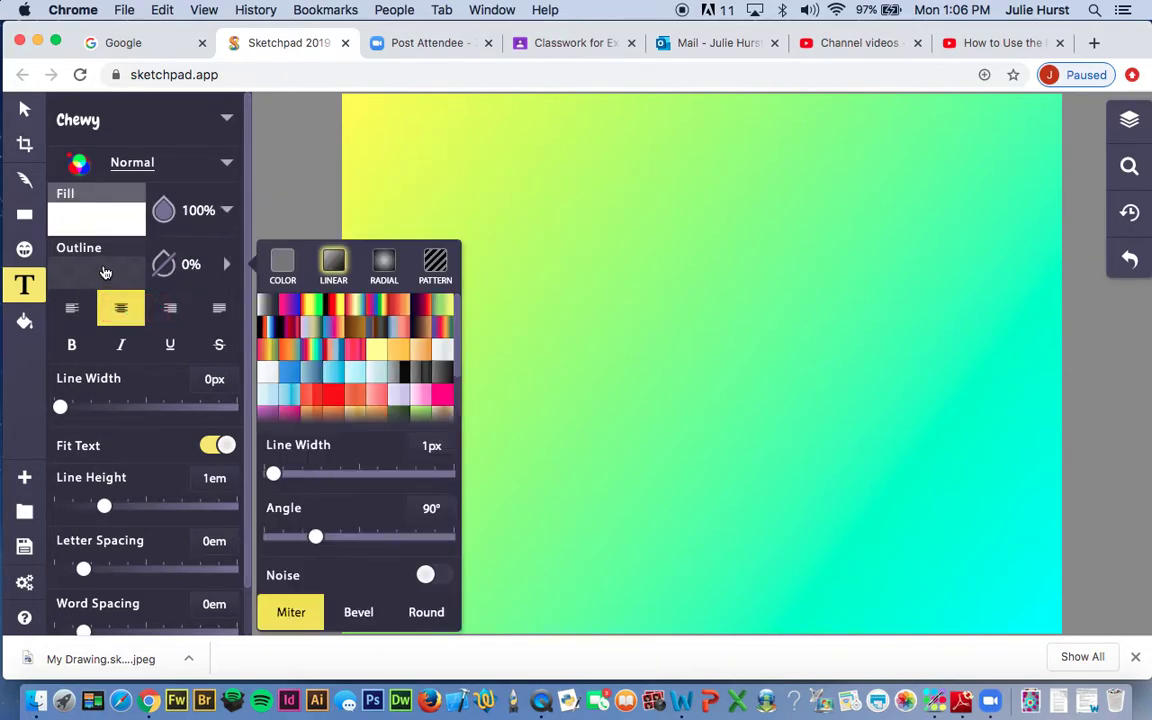
left_click(280, 263)
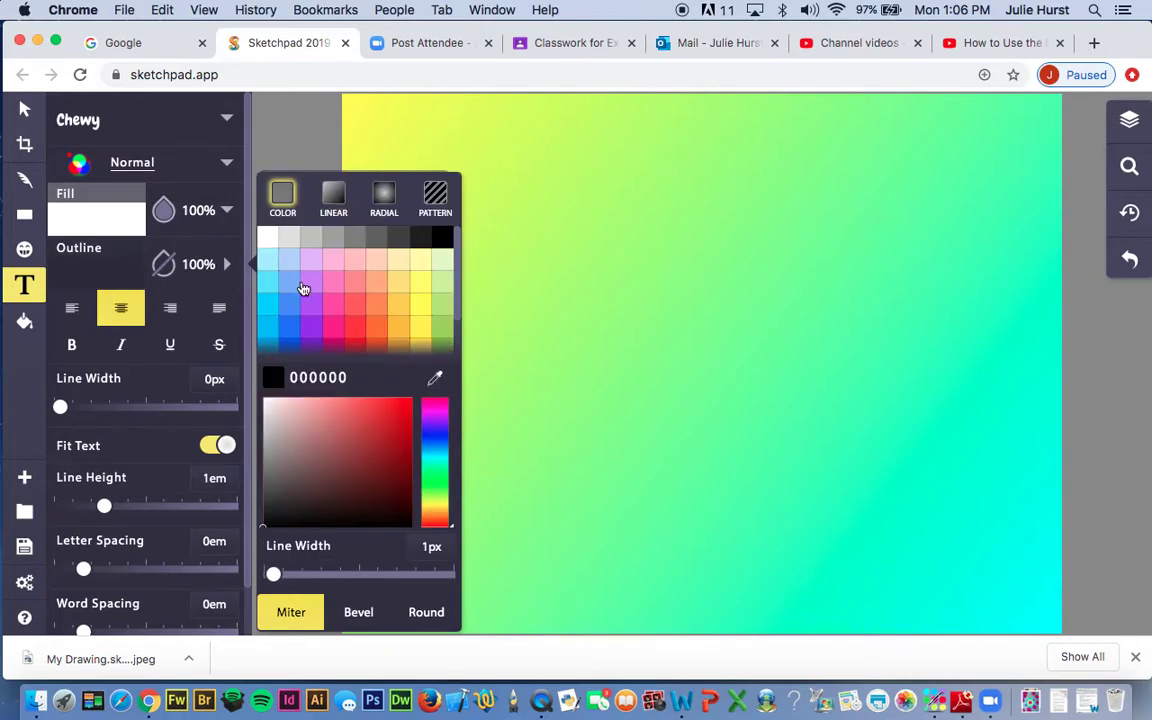
left_click(295, 333)
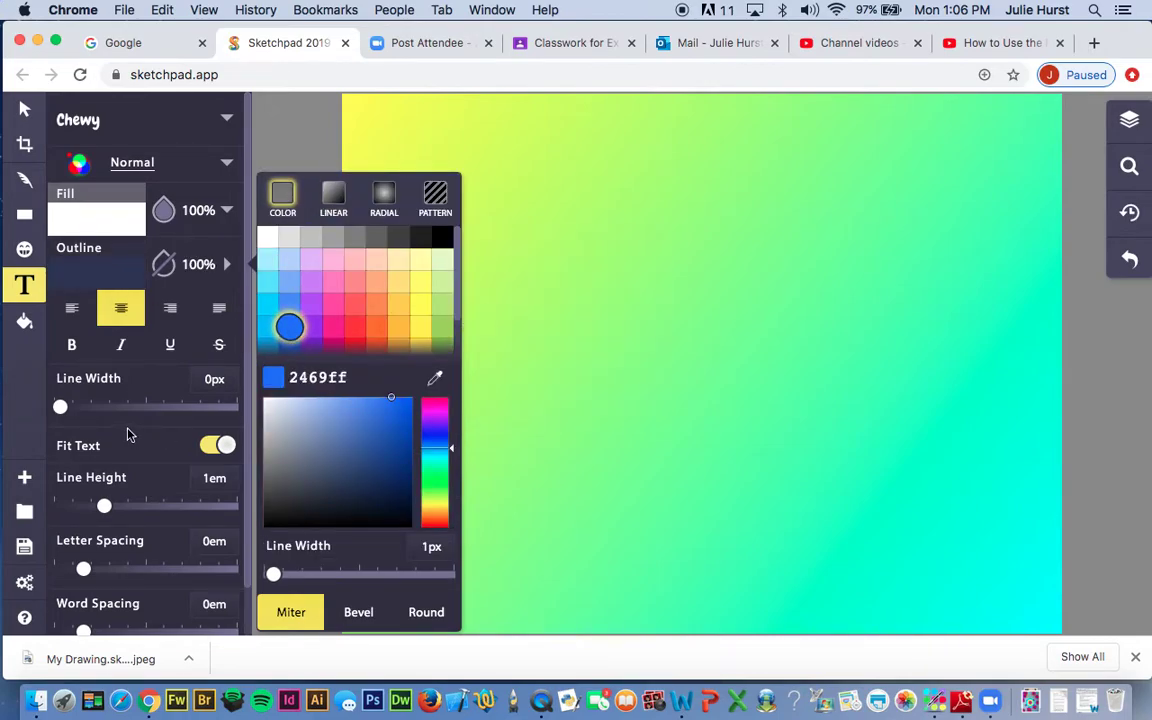
left_click(114, 384)
left_click_drag(61, 408, 66, 409)
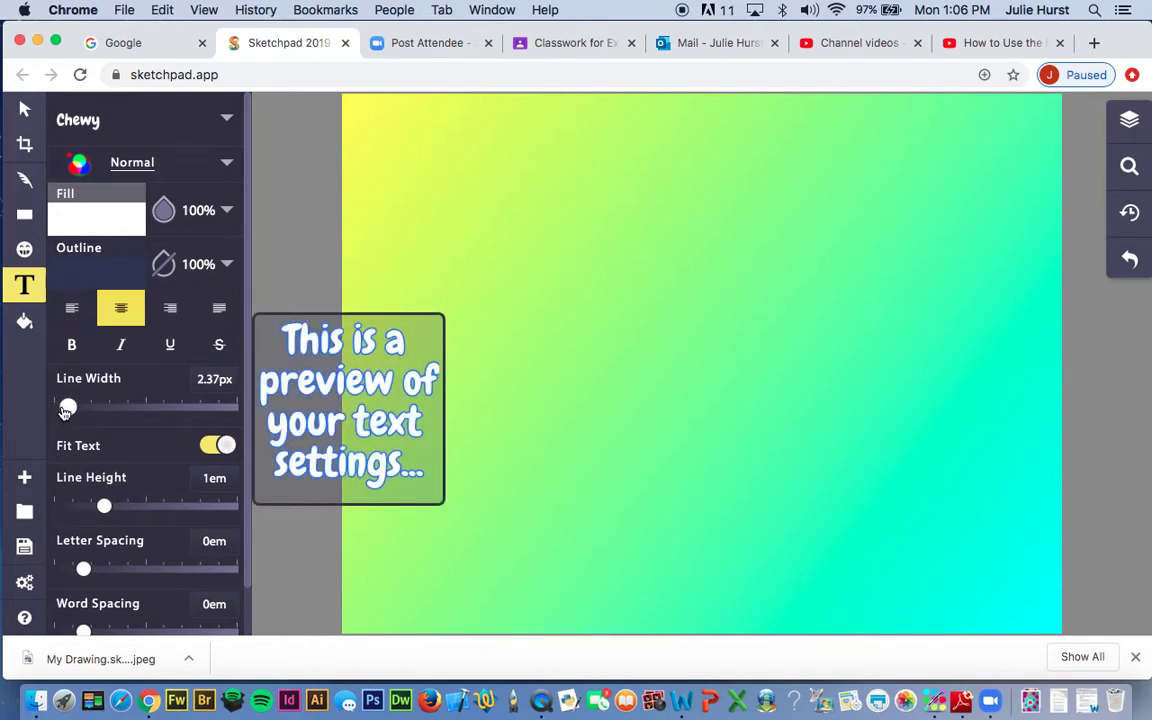
left_click_drag(66, 409, 66, 409)
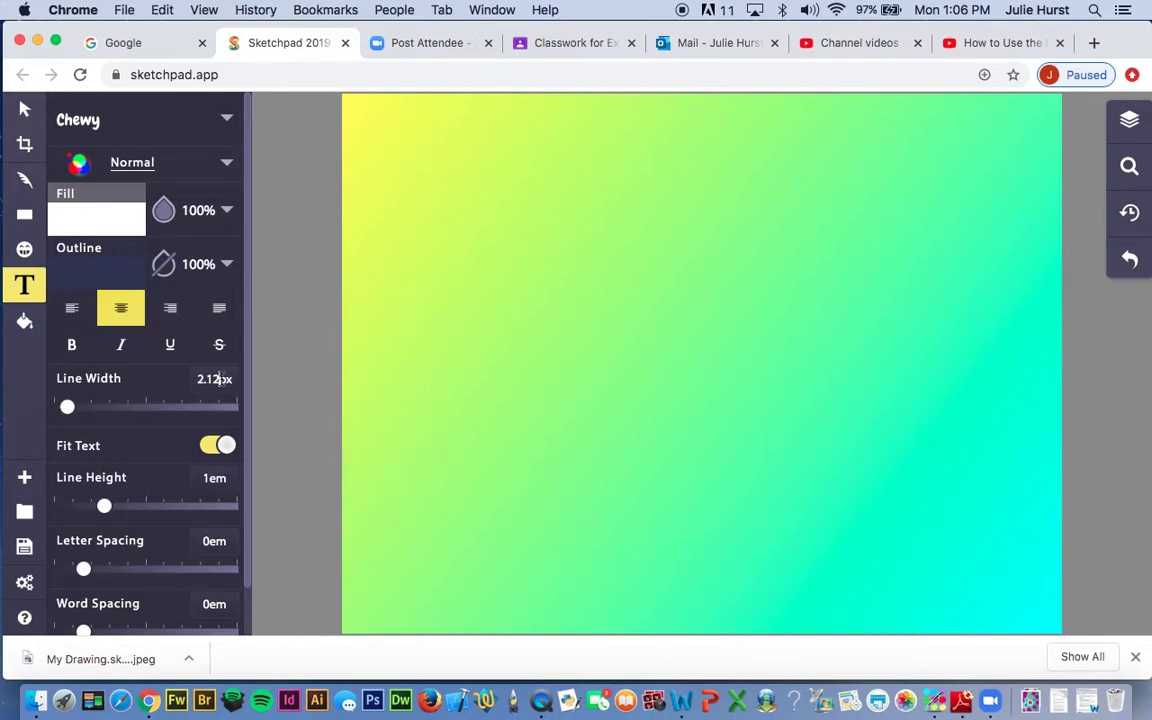
left_click_drag(221, 379, 172, 385)
type("2")
scroll(126, 500, "down", 2)
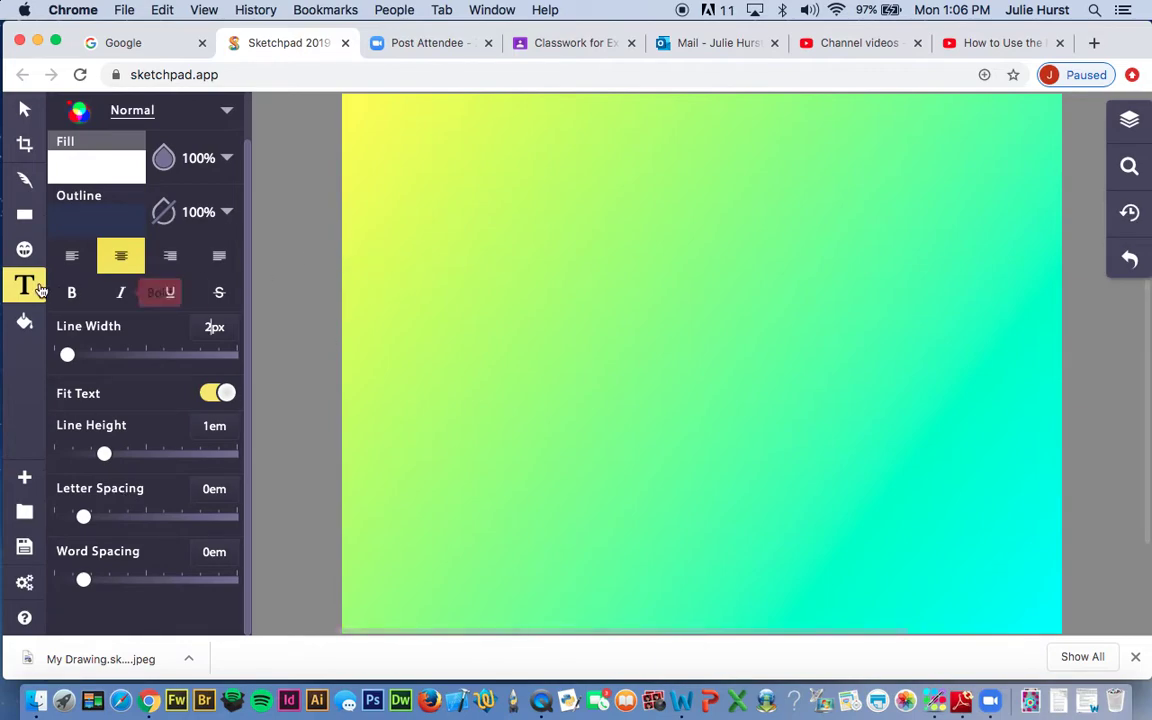
- Type 'Hello' on the canvas, make it bold italic, and widen its letter spacing
left_click(433, 205)
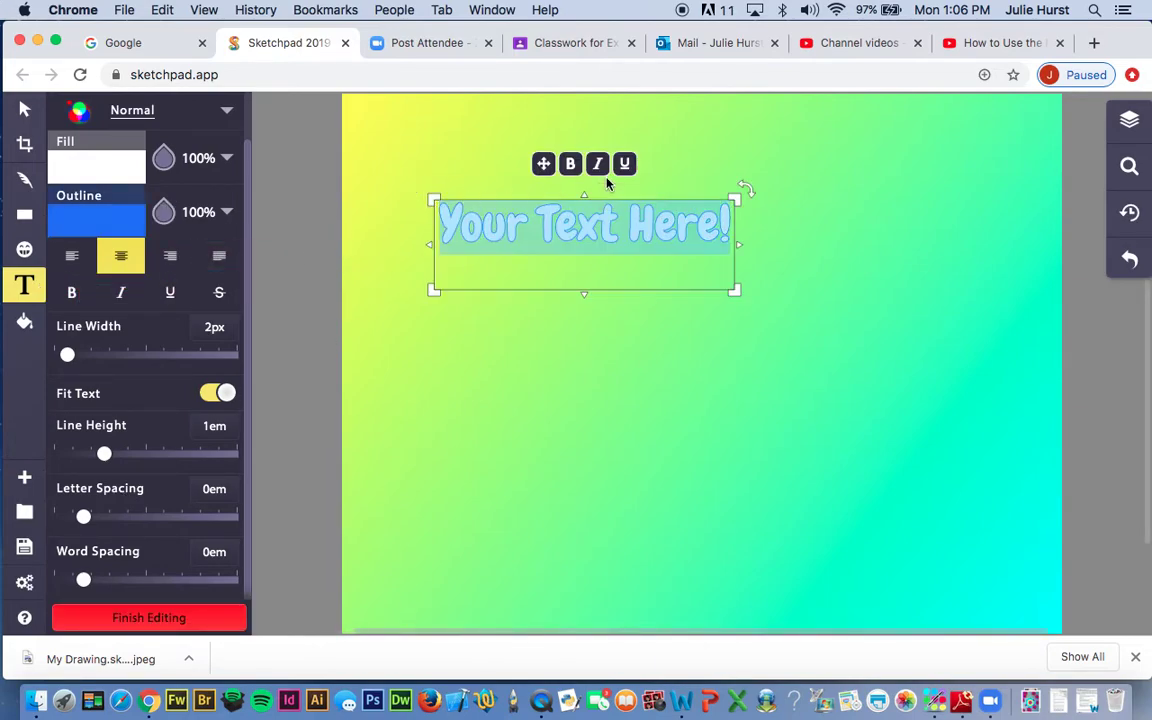
type("Hello")
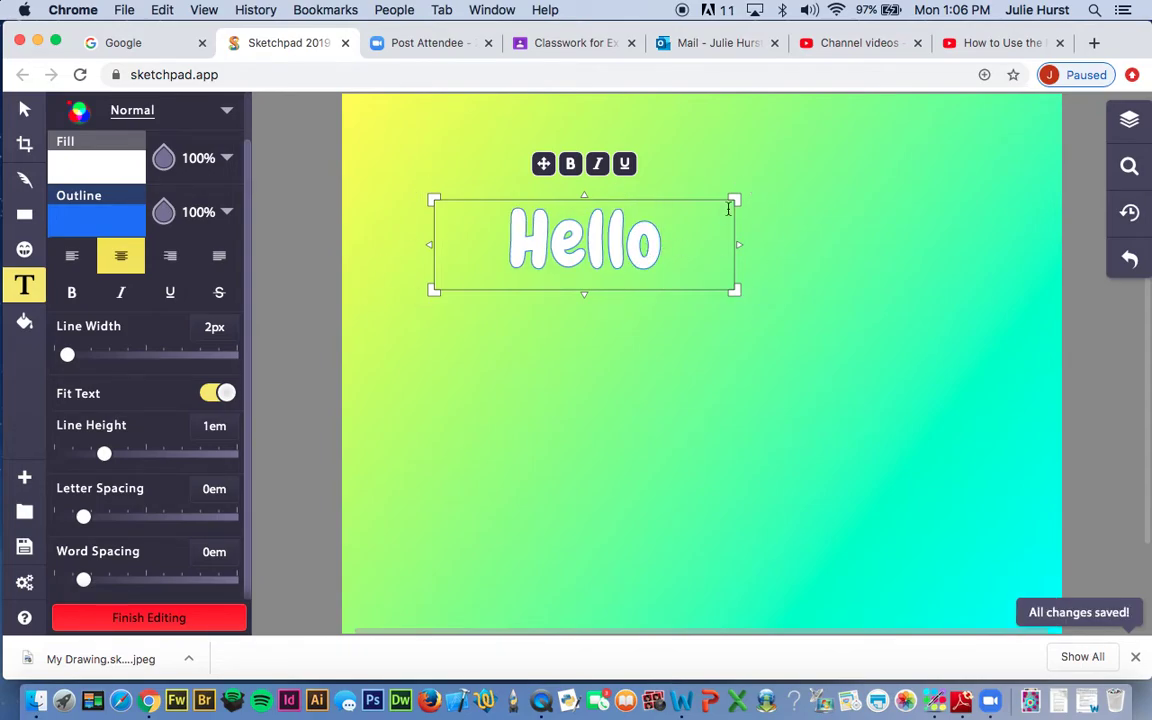
left_click_drag(660, 244, 482, 244)
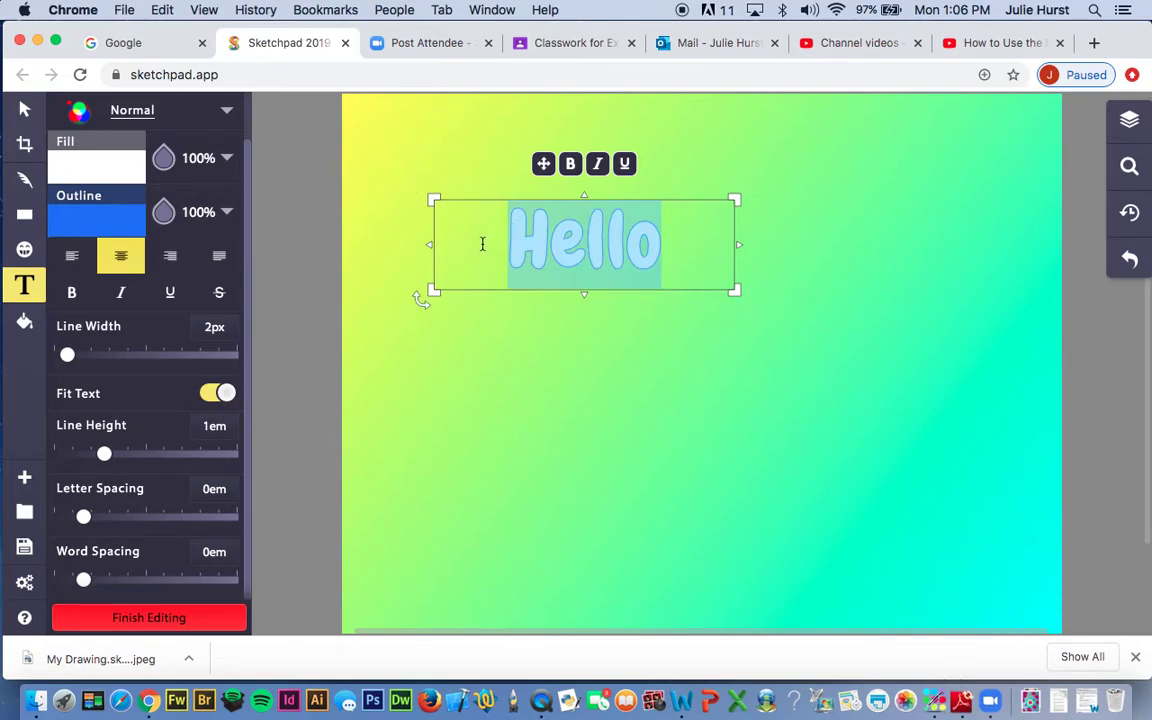
left_click(570, 165)
left_click(597, 165)
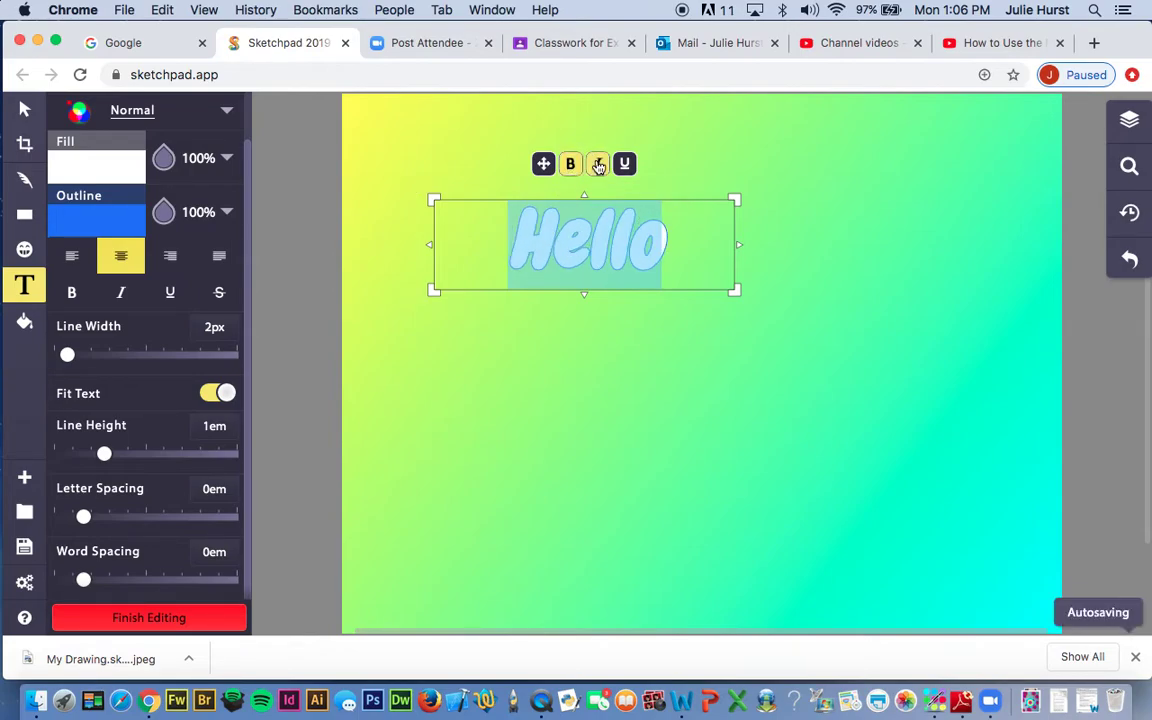
left_click(625, 166)
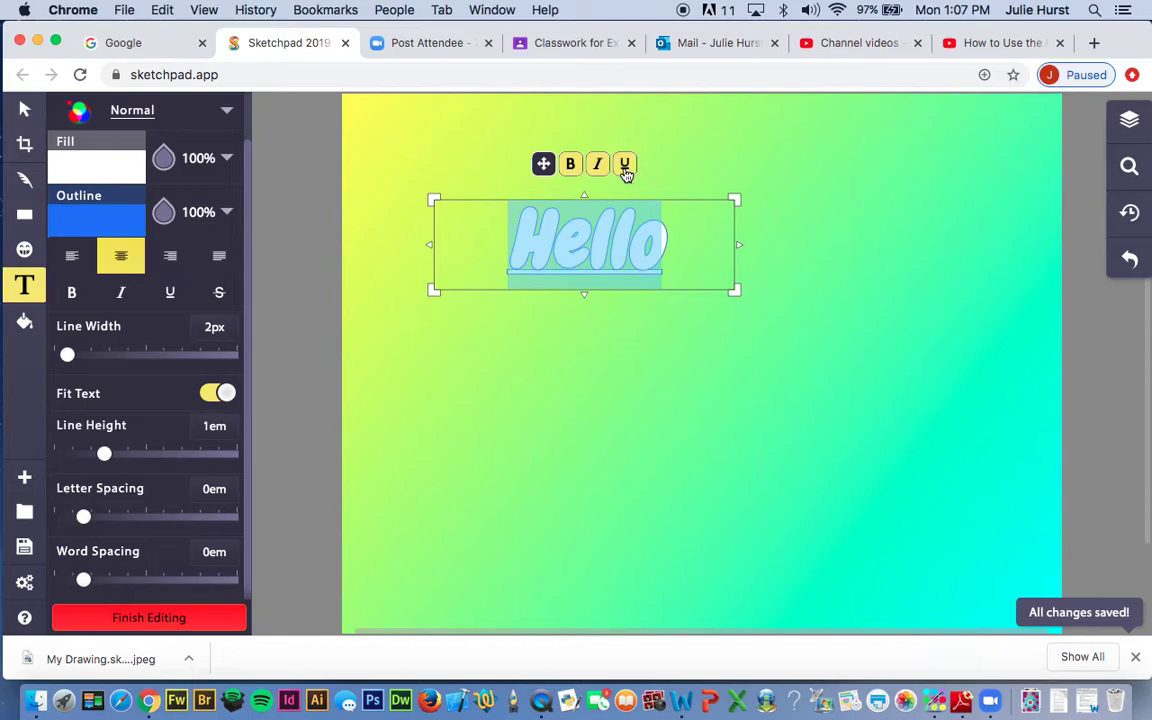
left_click(625, 166)
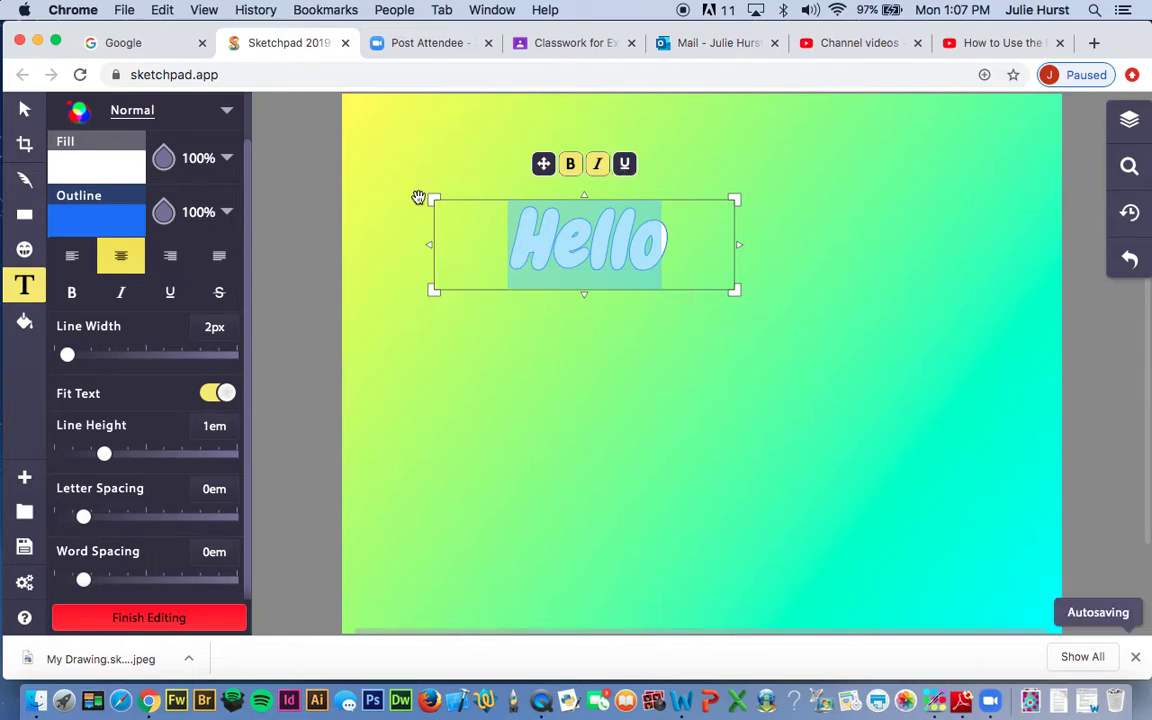
mouse_move(84, 517)
left_mouse_down()
mouse_move(144, 517)
mouse_move(84, 518)
mouse_move(116, 517)
mouse_move(100, 517)
left_mouse_up()
- Finish editing Hello, undo the stray text box, and slightly widen word spacing
left_click(391, 301)
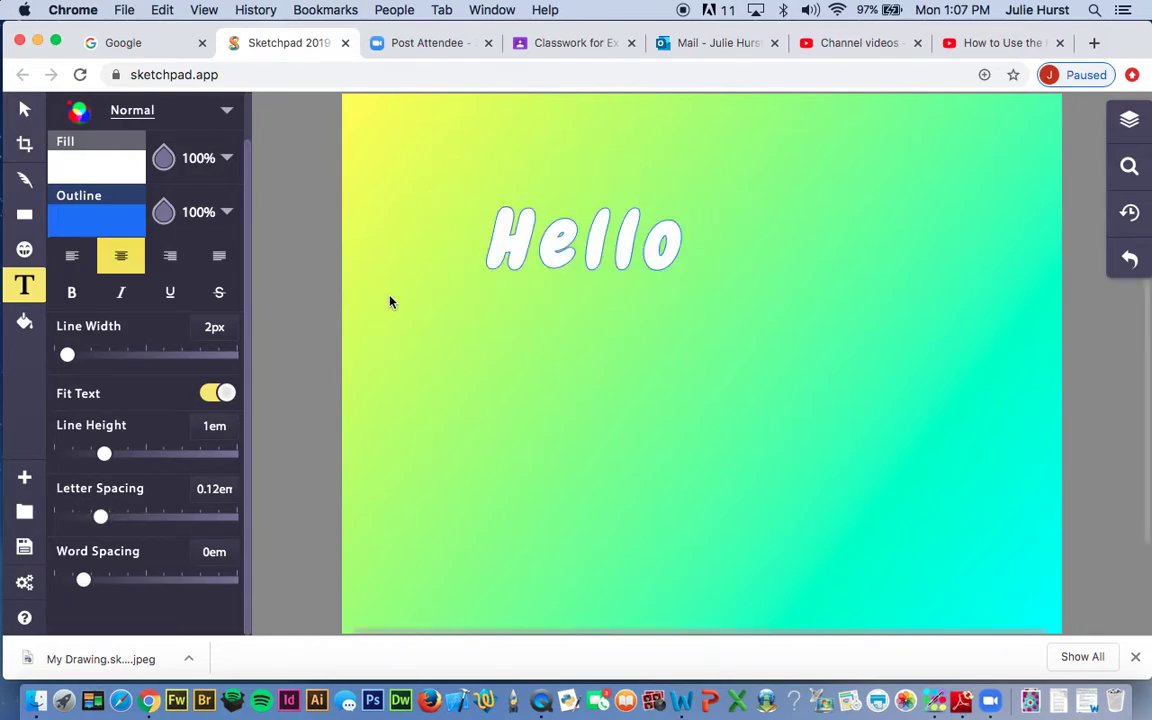
left_click(496, 264)
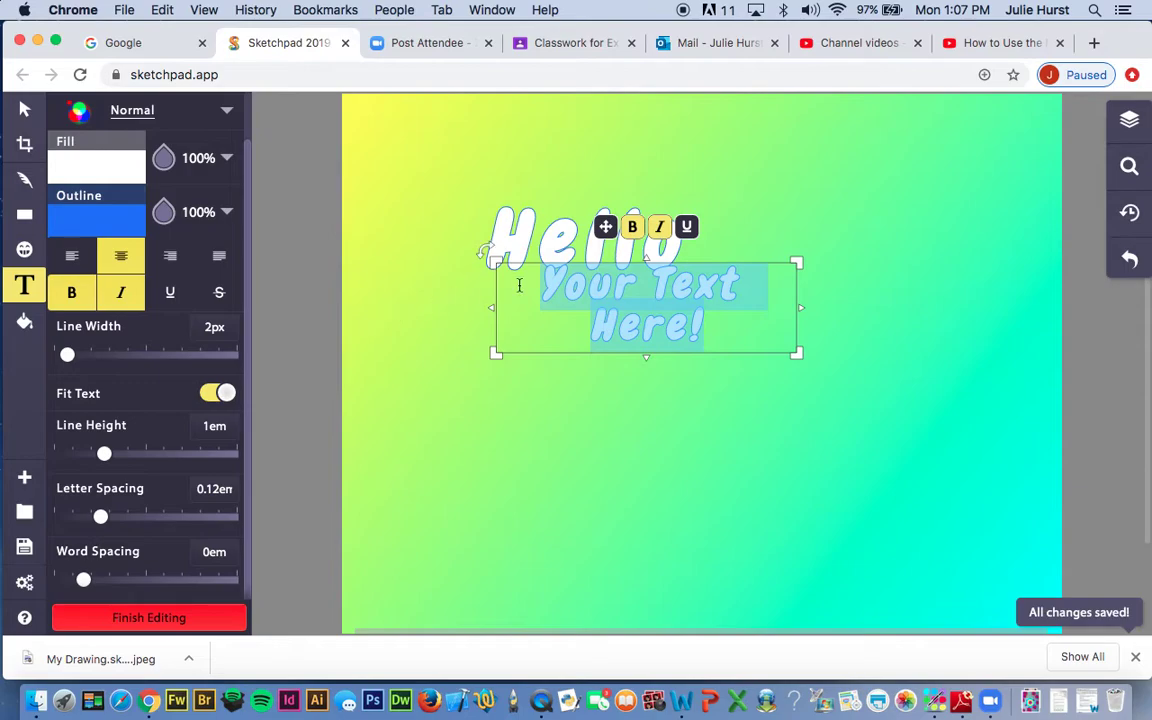
left_click(1130, 262)
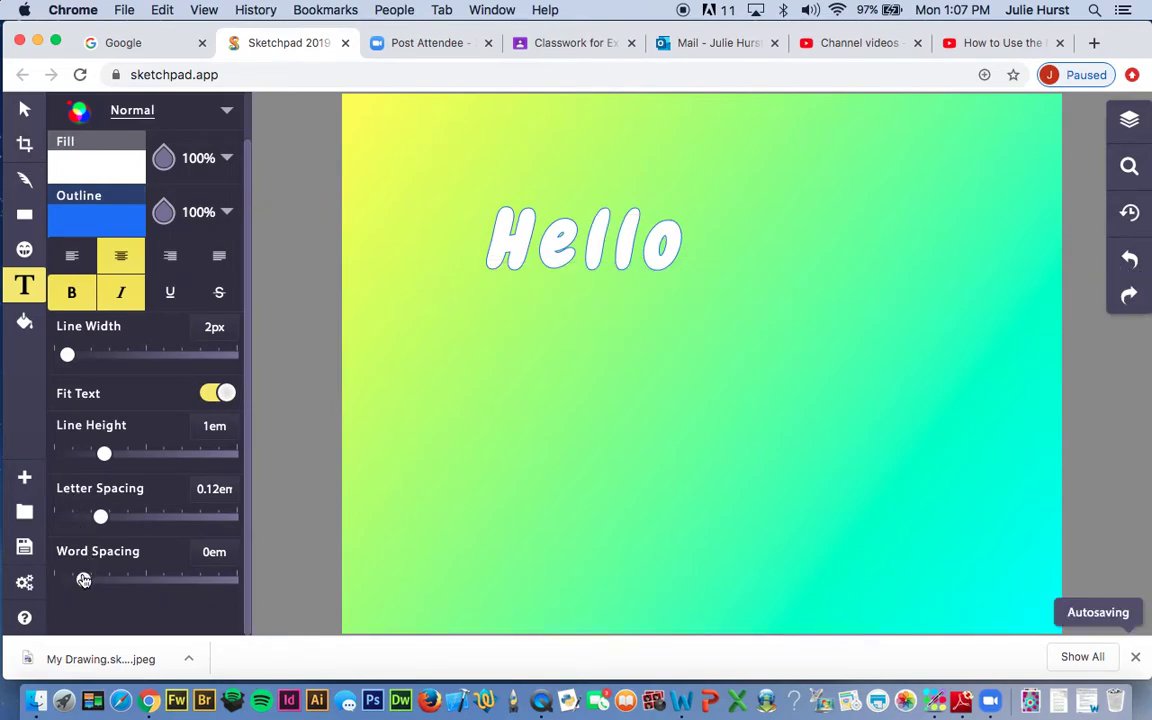
left_click_drag(84, 580, 88, 580)
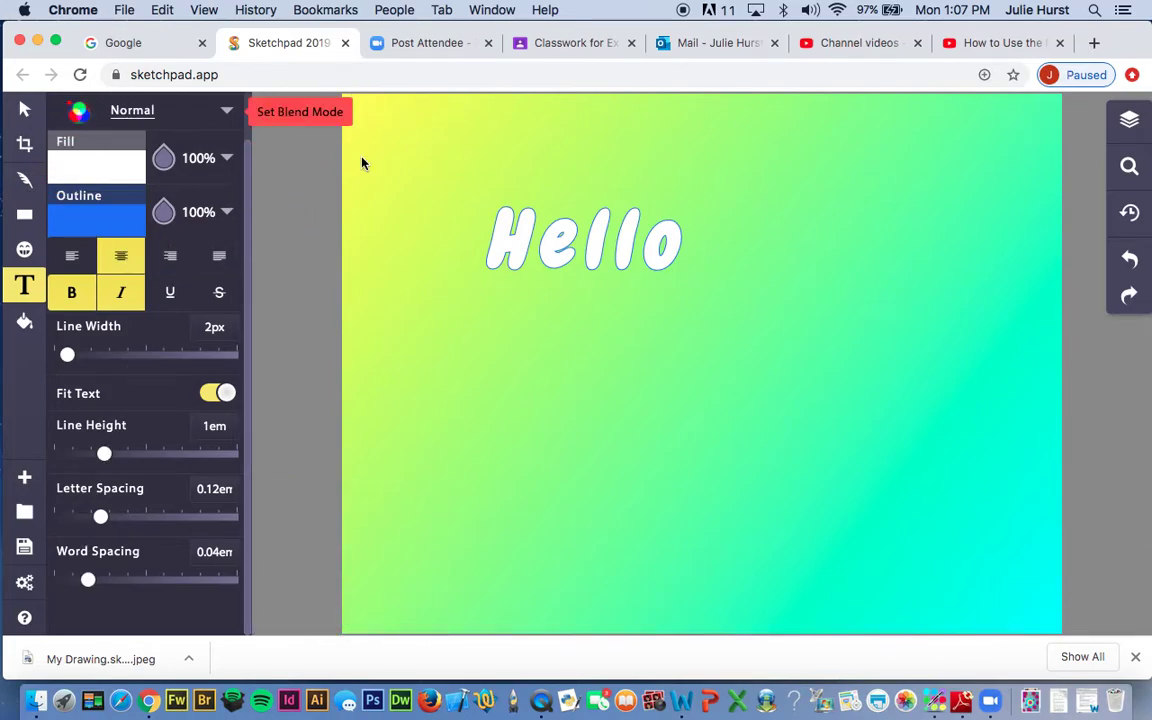
- Drag the Fancy Text layer's Hello to the bottom-right corner and deselect it
left_click(1130, 121)
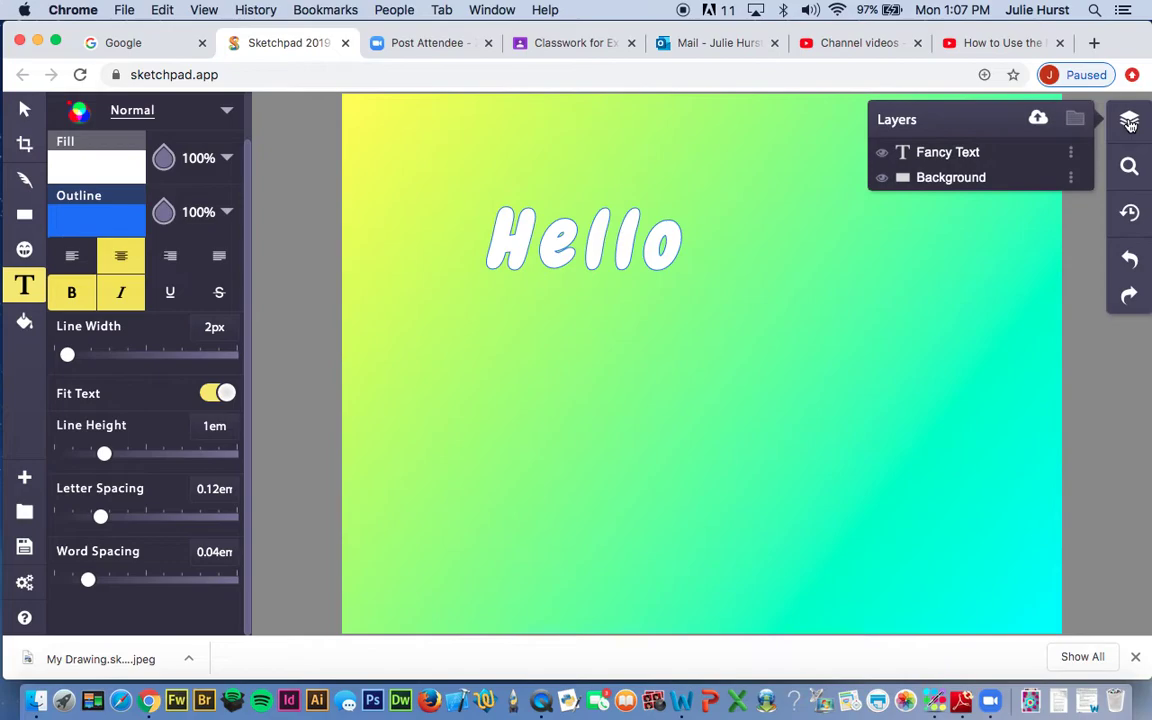
left_click(976, 153)
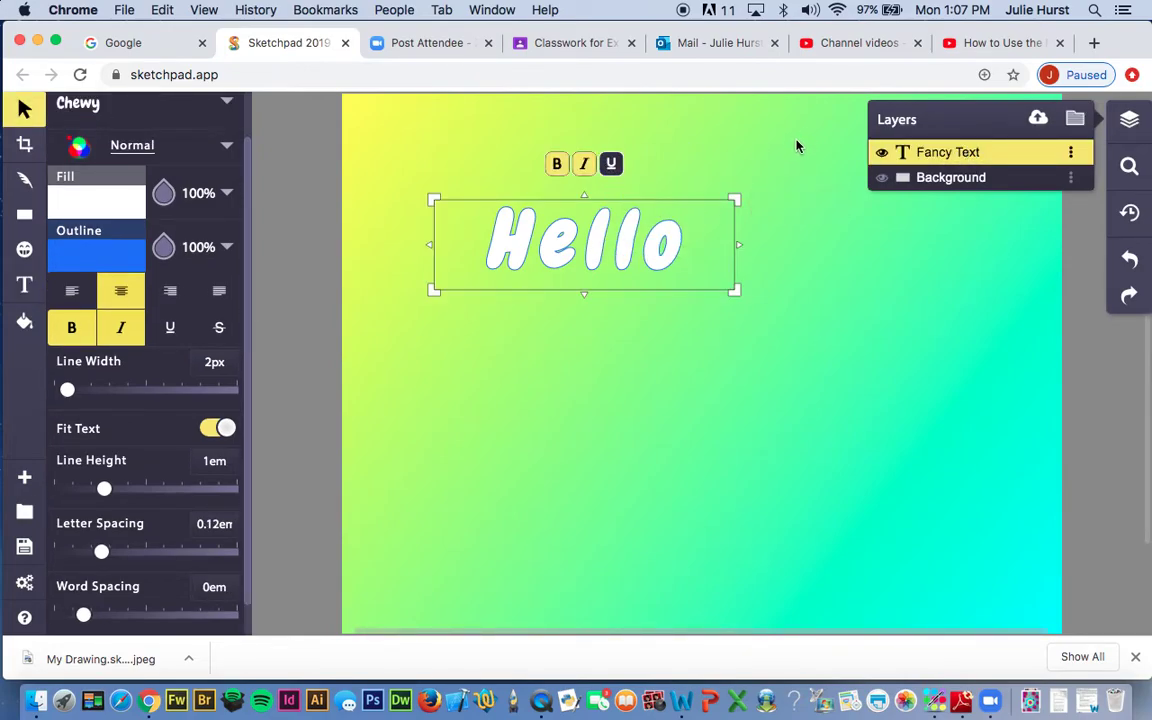
left_click_drag(733, 200, 1003, 554)
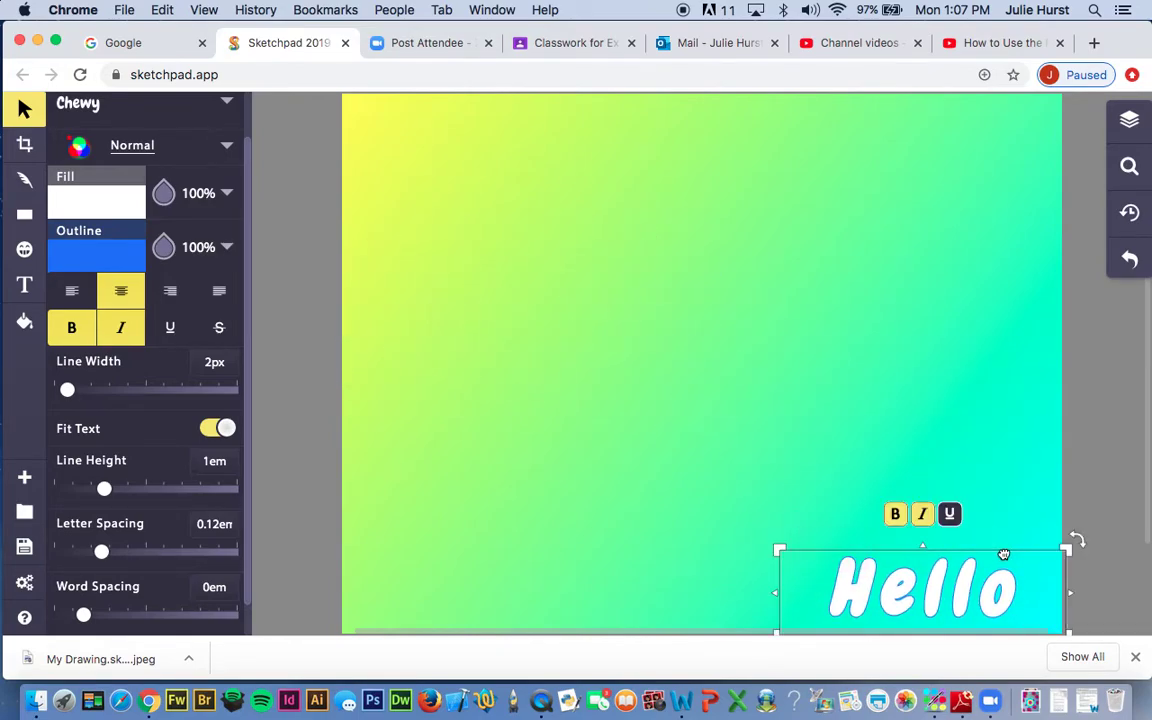
left_click(1117, 418)
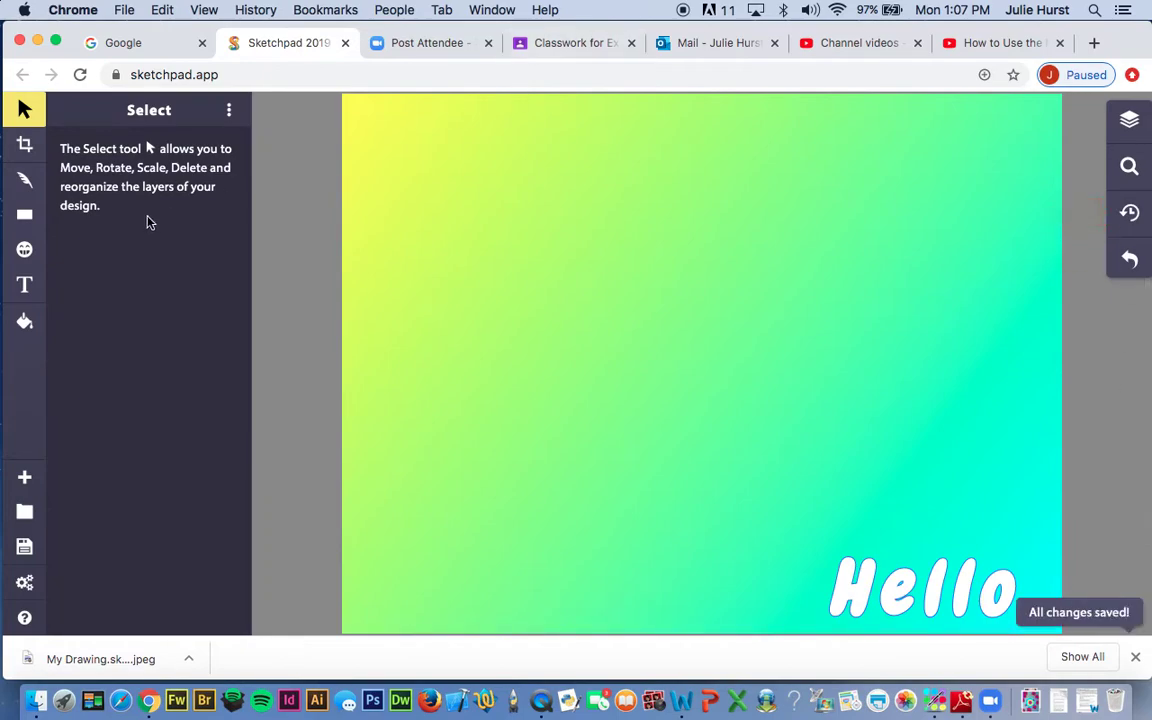
- Open the Clipart library and scroll the grid down to the Lion Vector clip art
left_click(24, 252)
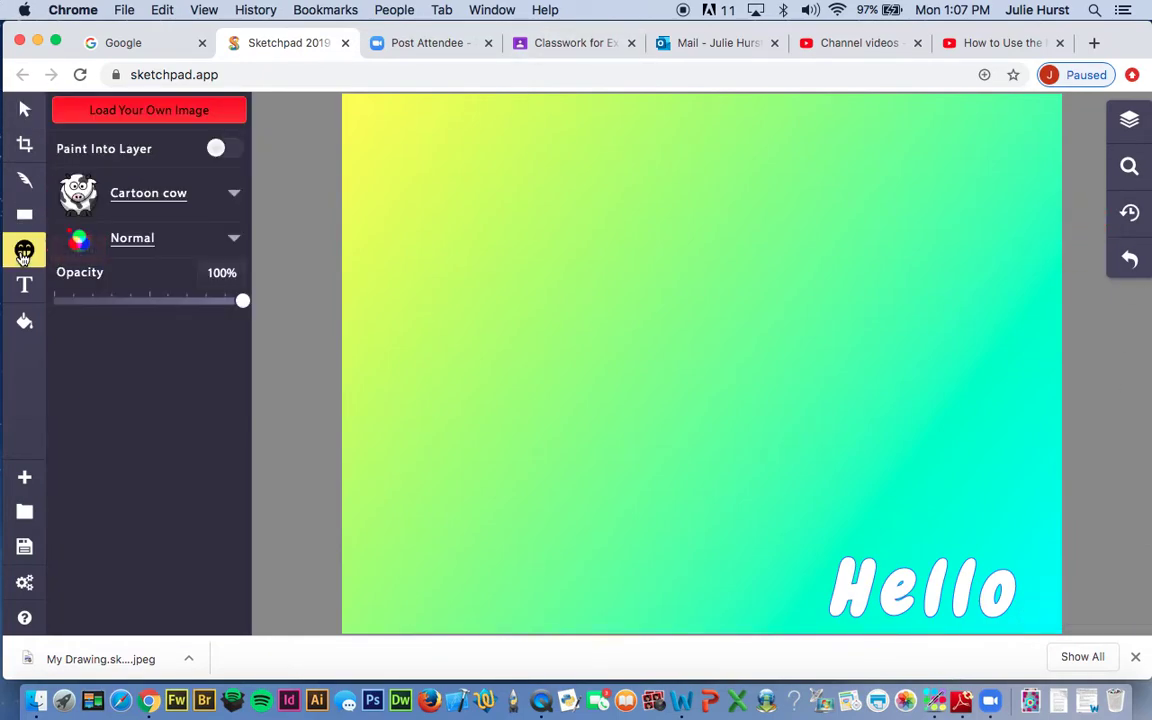
left_click(143, 193)
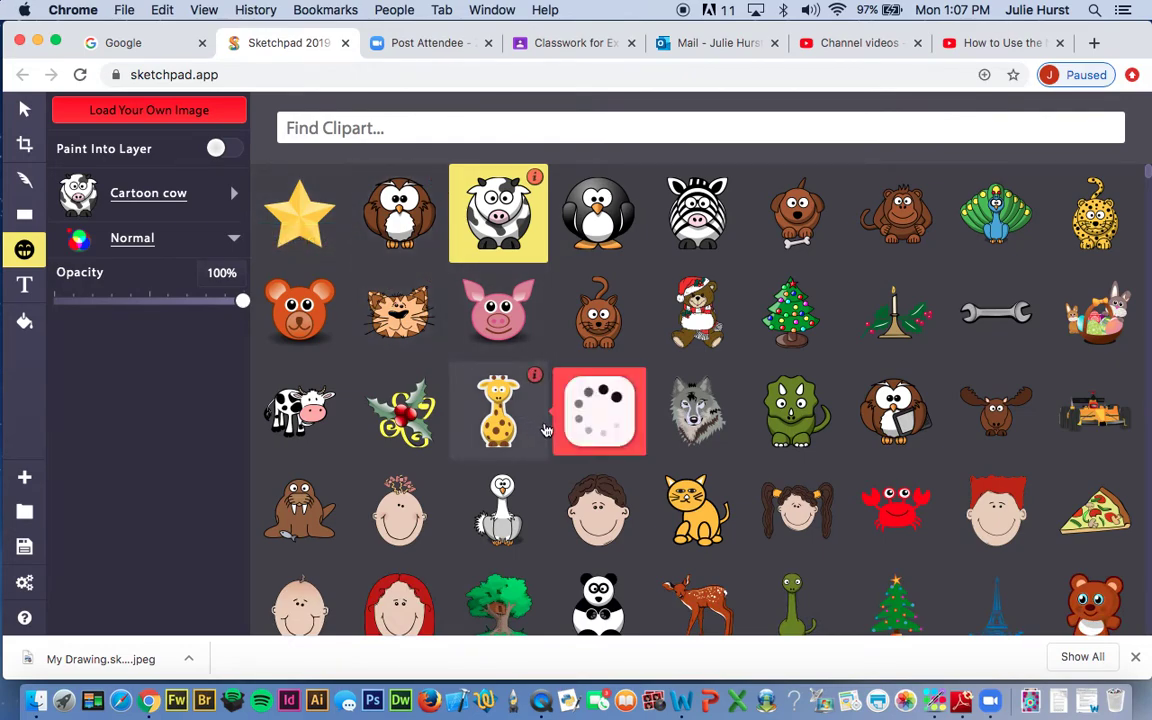
scroll(545, 430, "down", 10)
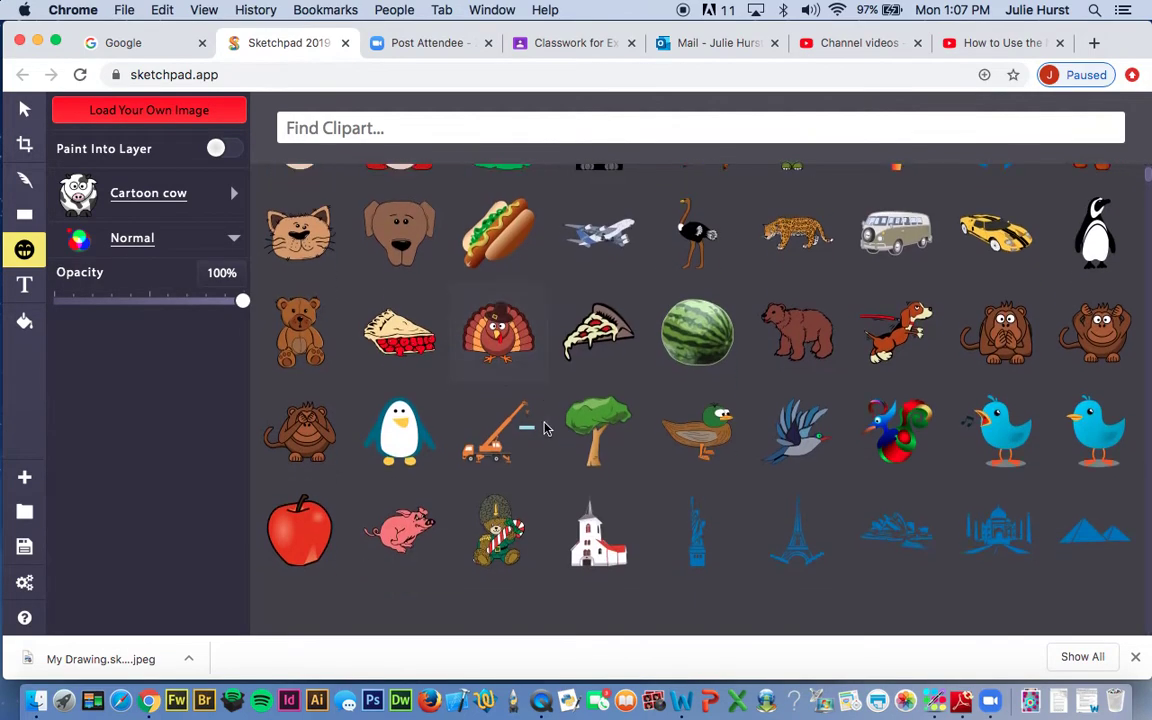
scroll(545, 430, "down", 2)
scroll(545, 430, "down", 2)
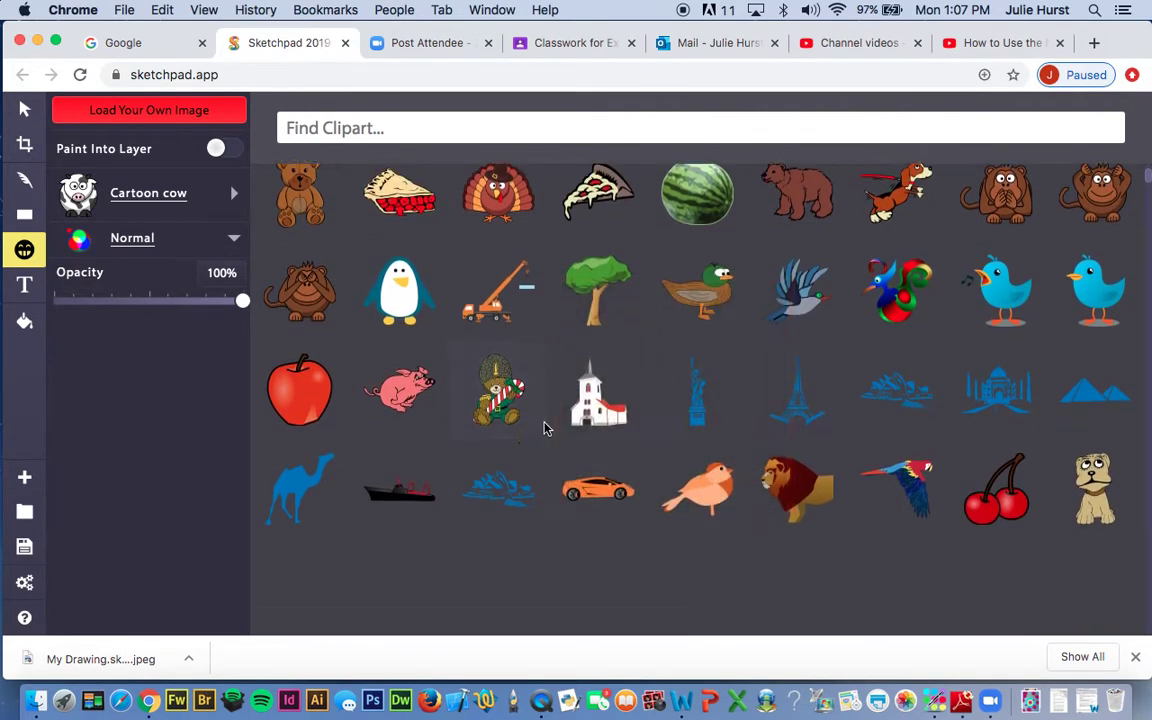
scroll(545, 430, "down", 5)
scroll(545, 430, "down", 3)
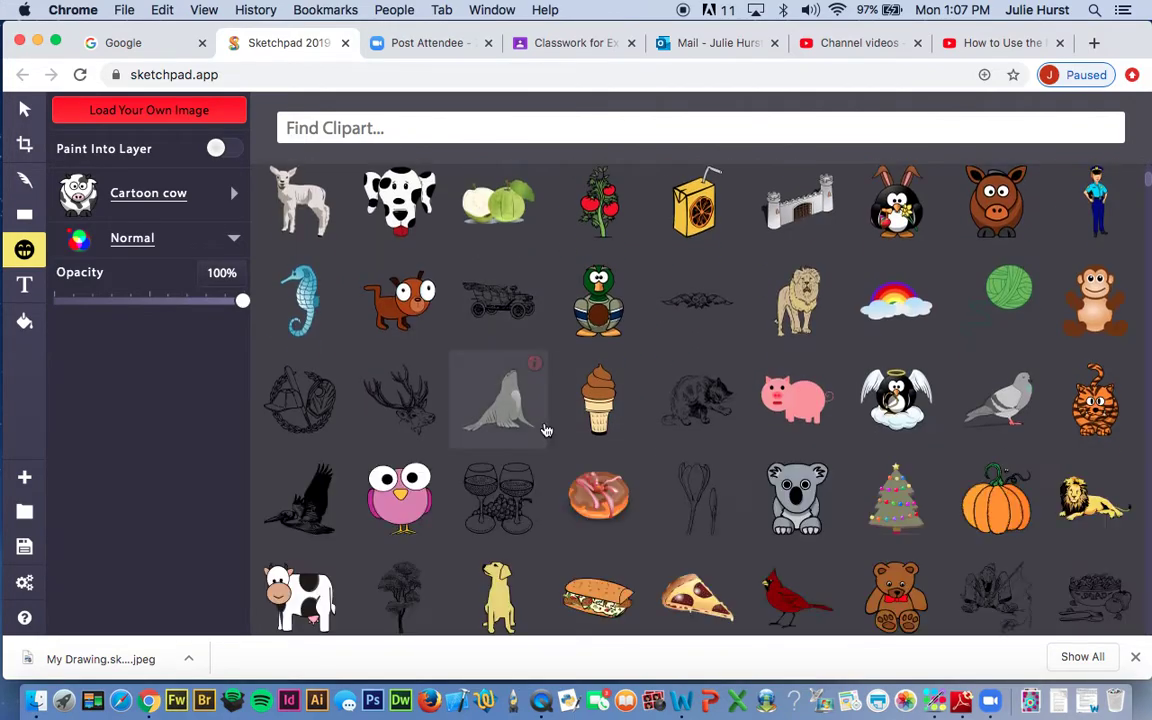
scroll(545, 430, "down", 3)
scroll(545, 430, "down", 3)
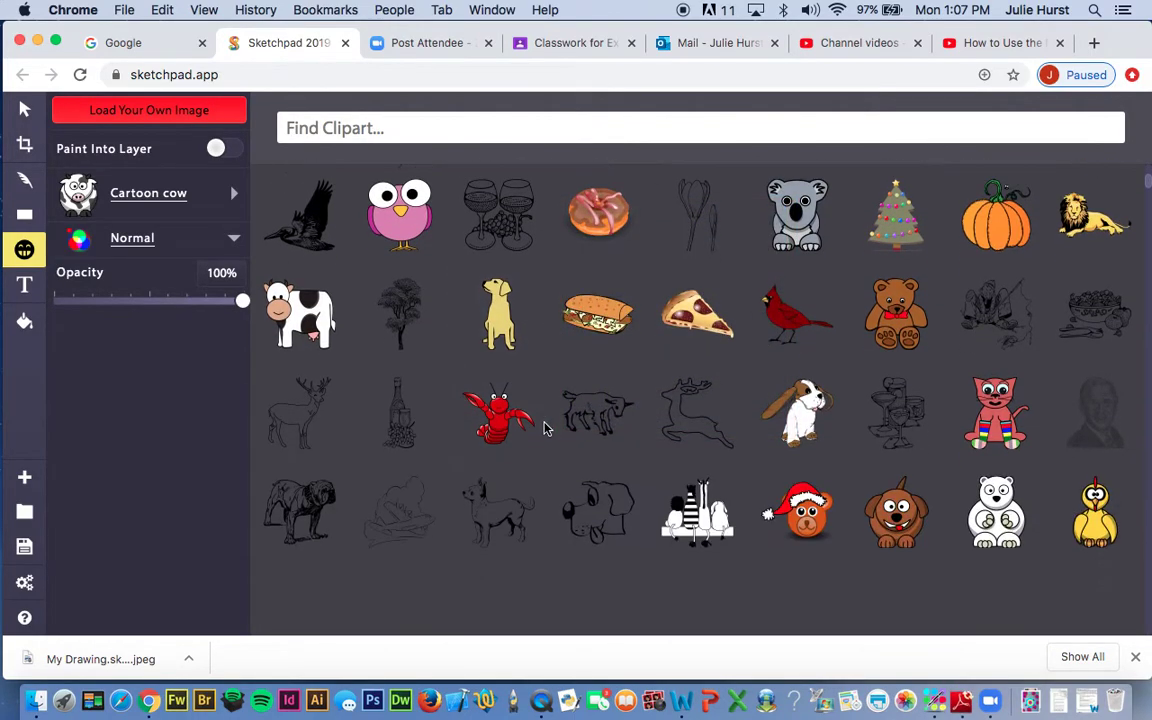
scroll(545, 430, "down", 8)
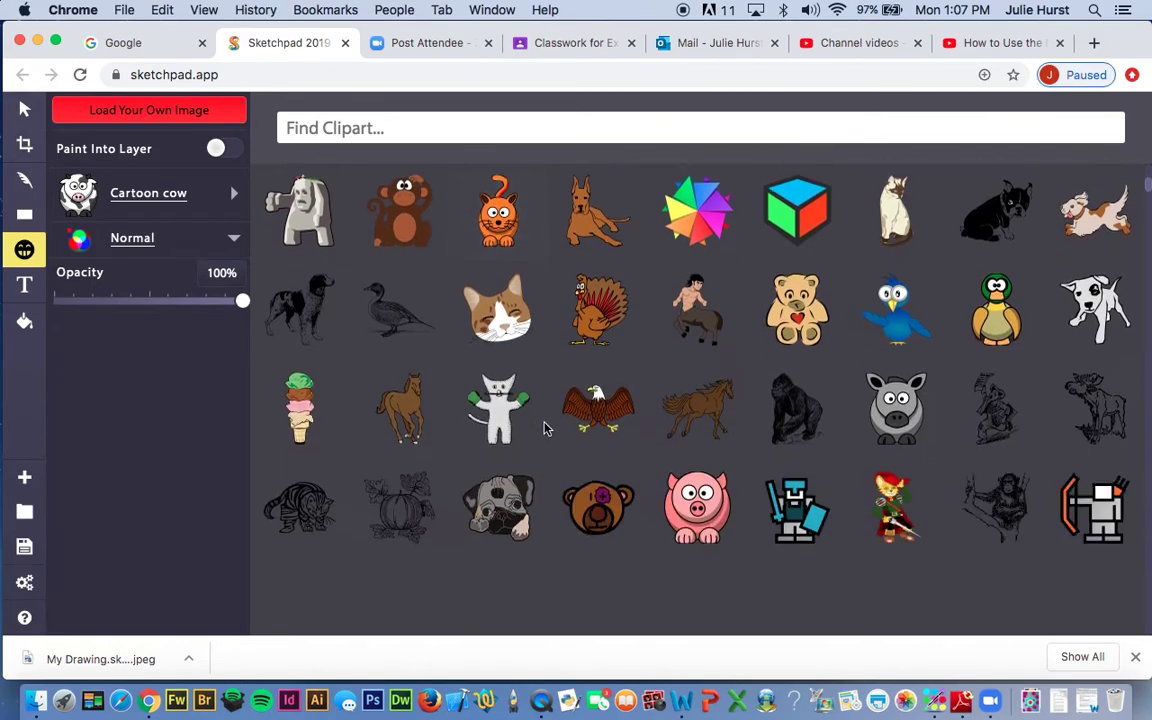
scroll(545, 430, "down", 5)
scroll(545, 430, "down", 6)
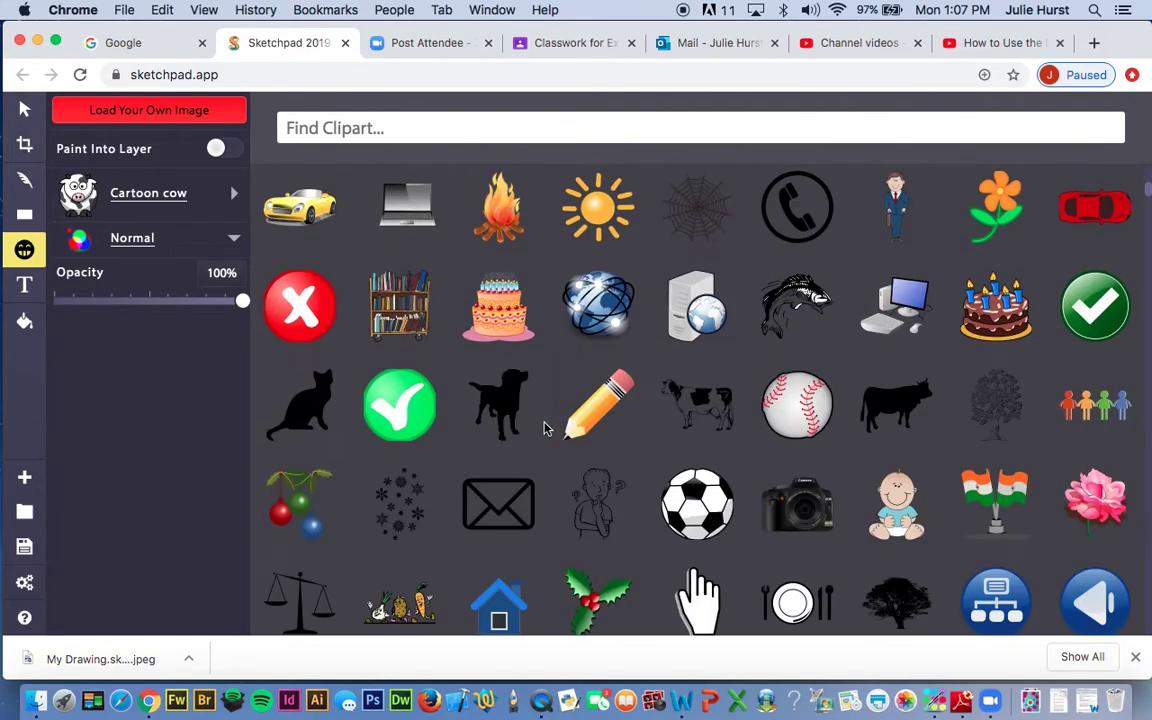
scroll(545, 430, "down", 1)
scroll(545, 430, "down", 5)
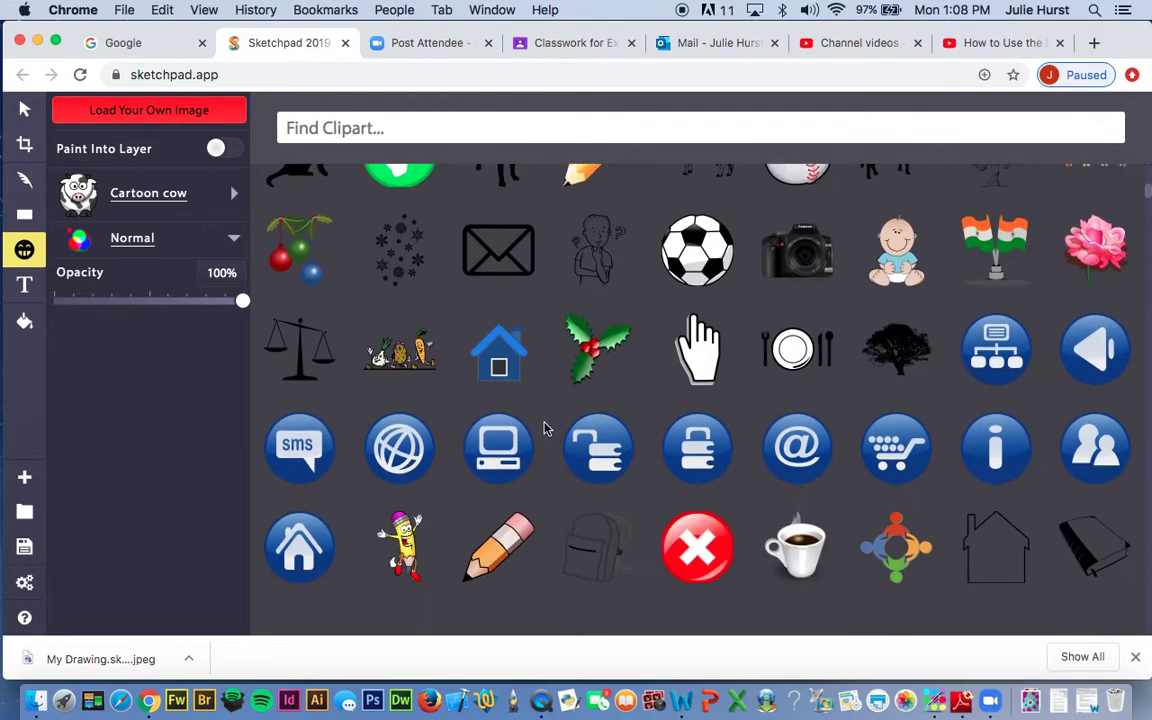
scroll(545, 430, "down", 6)
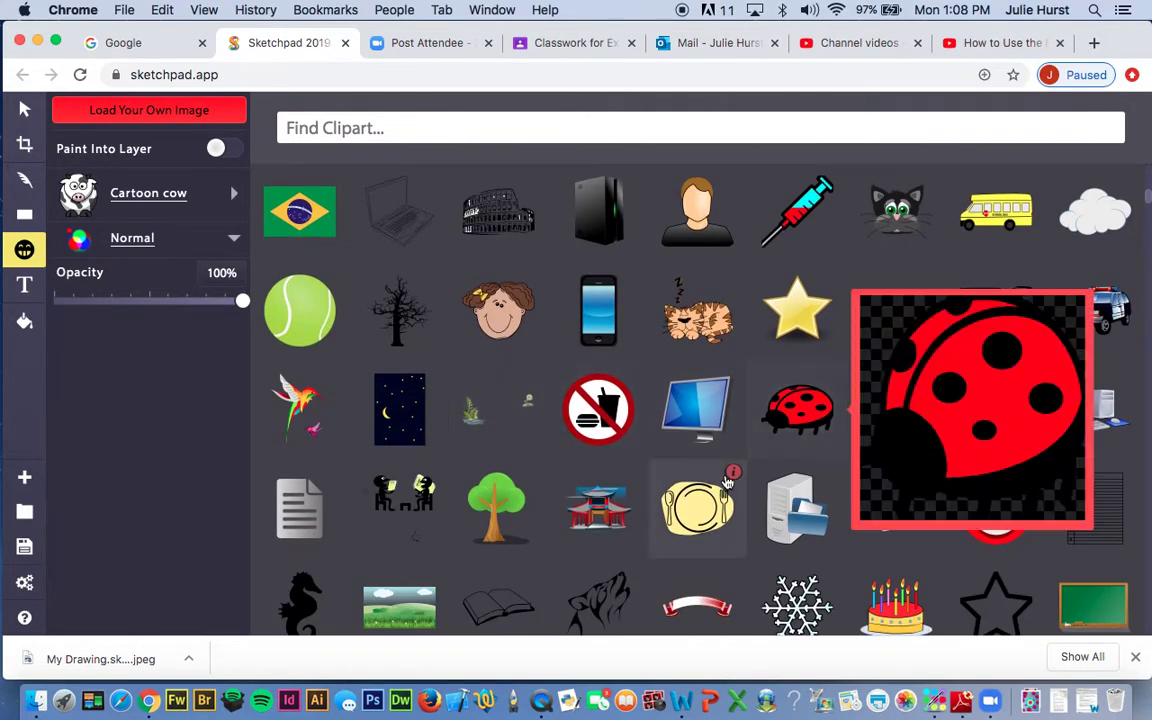
scroll(725, 478, "down", 6)
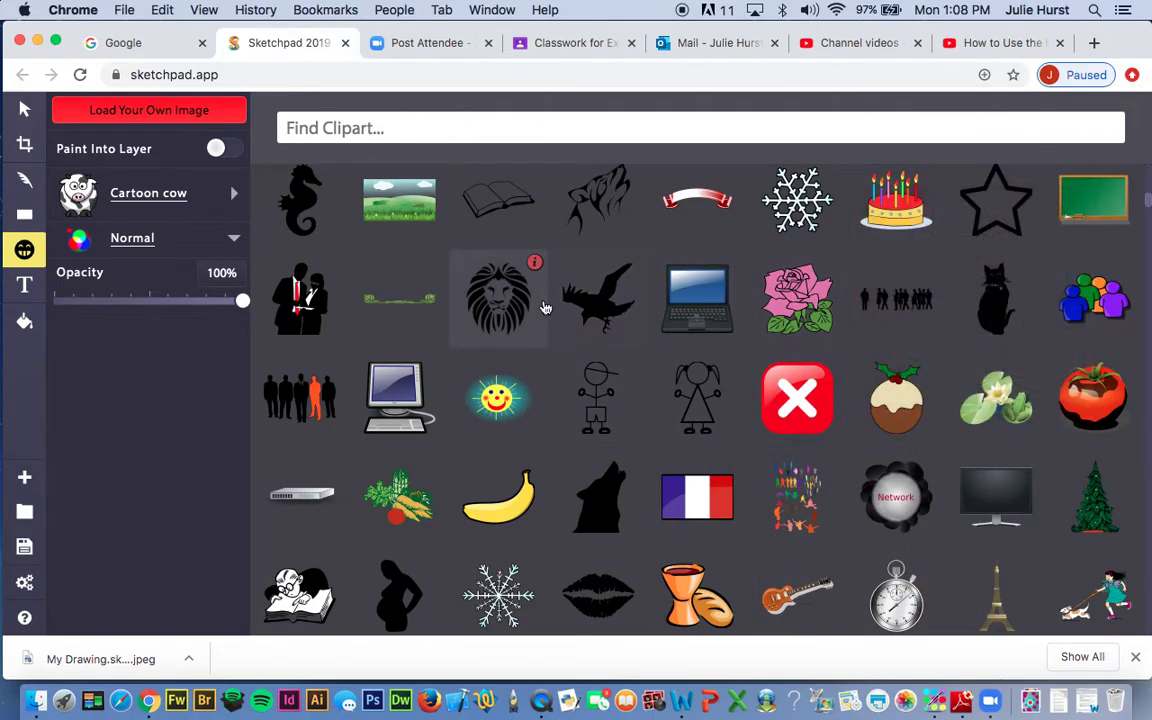
scroll(543, 303, "down", 3)
scroll(543, 301, "up", 4)
- Add the Lion Vector clip art to the canvas, then shrink and reposition it
left_click(511, 385)
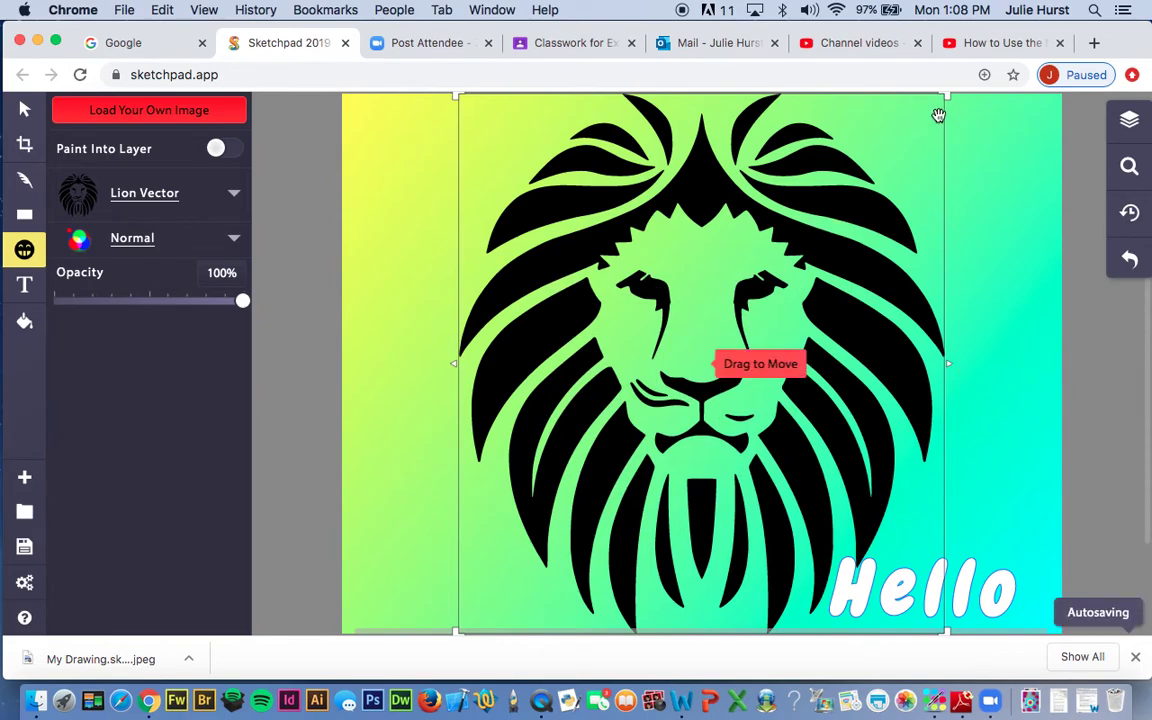
left_click_drag(853, 214, 755, 264)
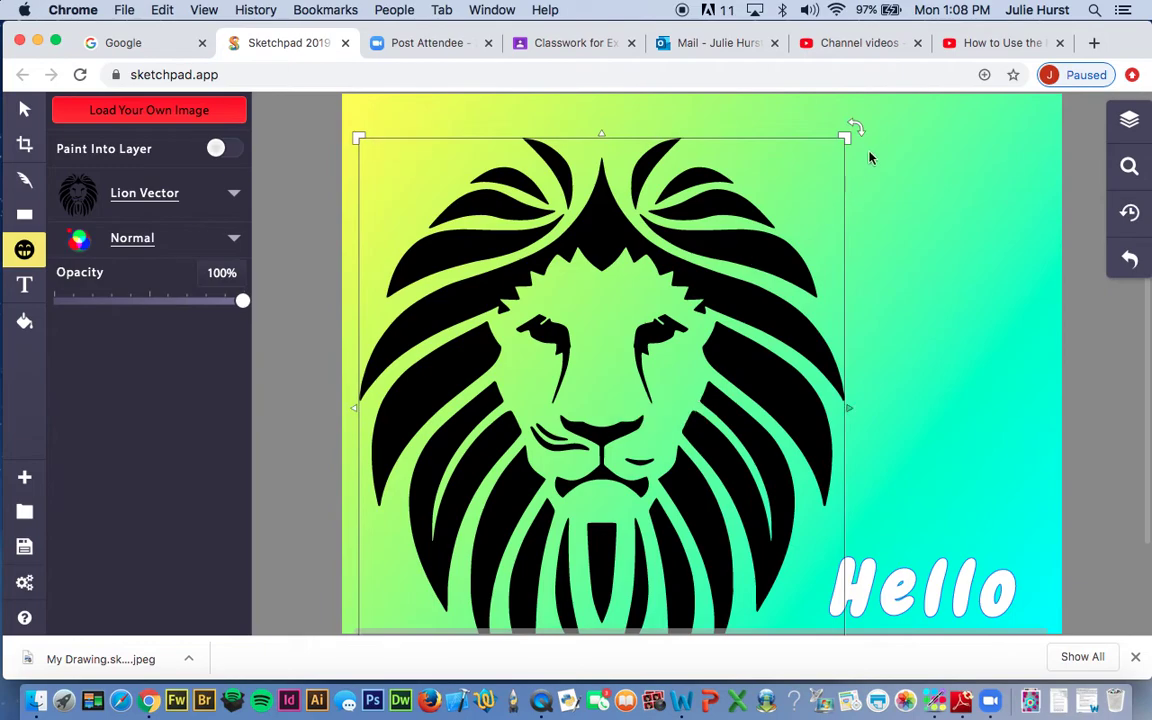
left_click_drag(845, 138, 670, 331)
left_click_drag(557, 408, 582, 197)
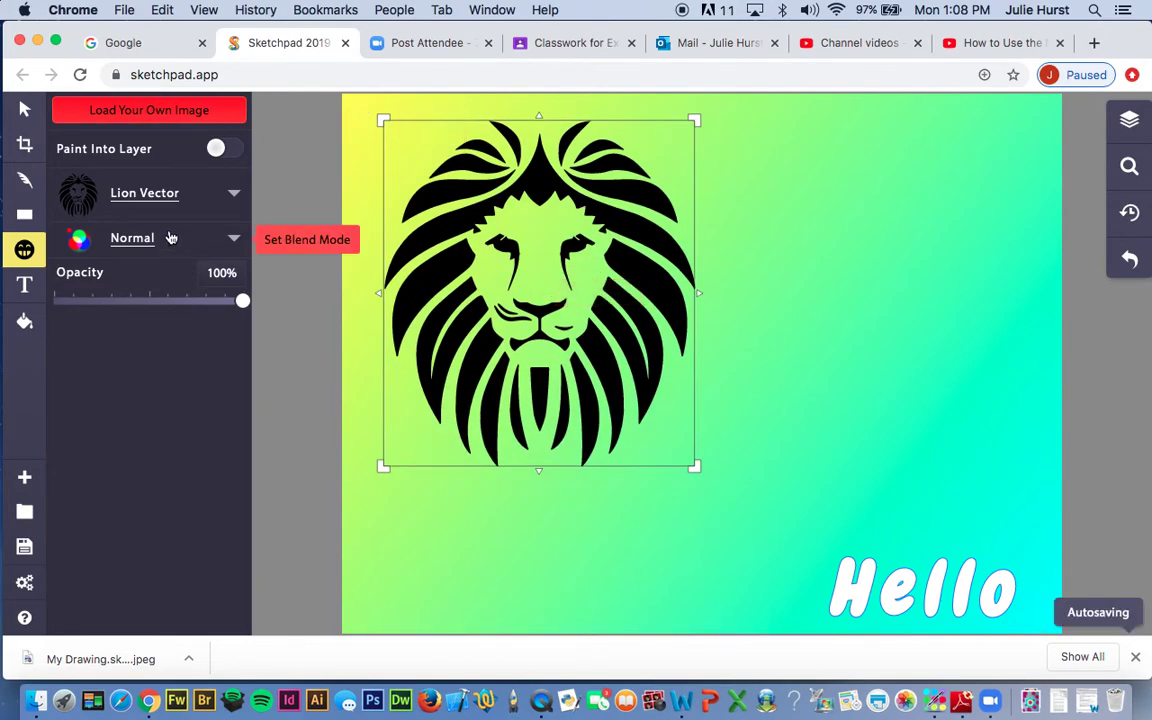
- Keep the lion at Normal blend with 62% opacity, centre it, and raise Fancy Text above
left_click(233, 238)
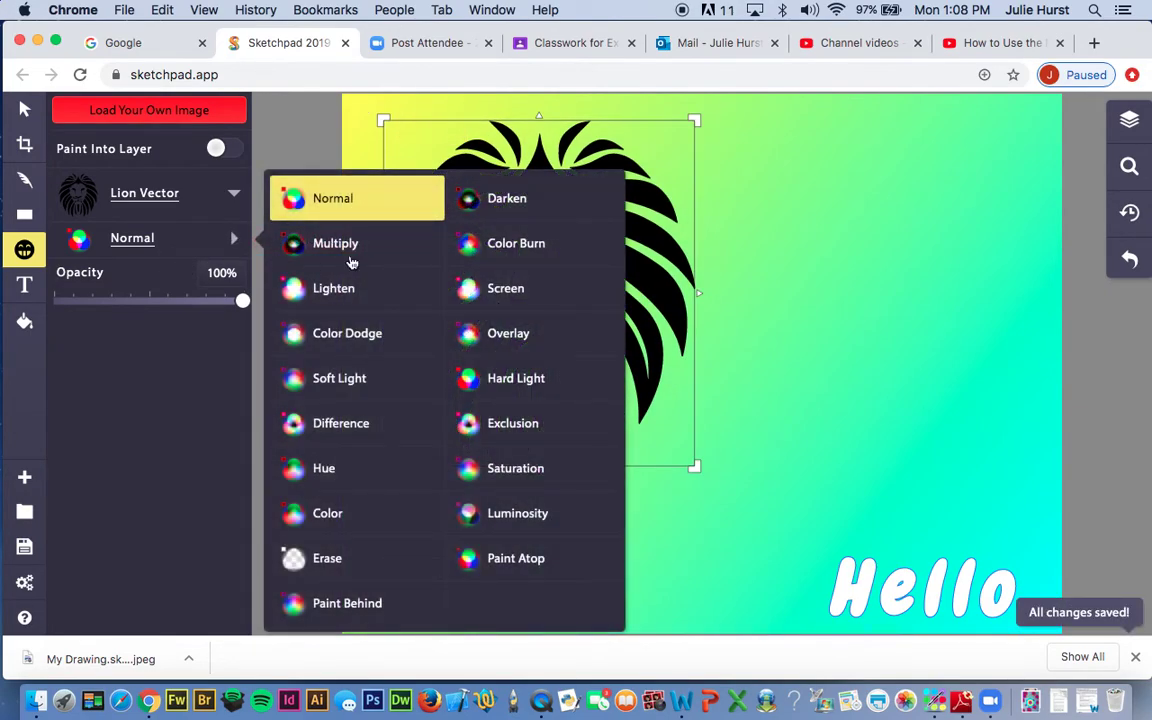
left_click(291, 286)
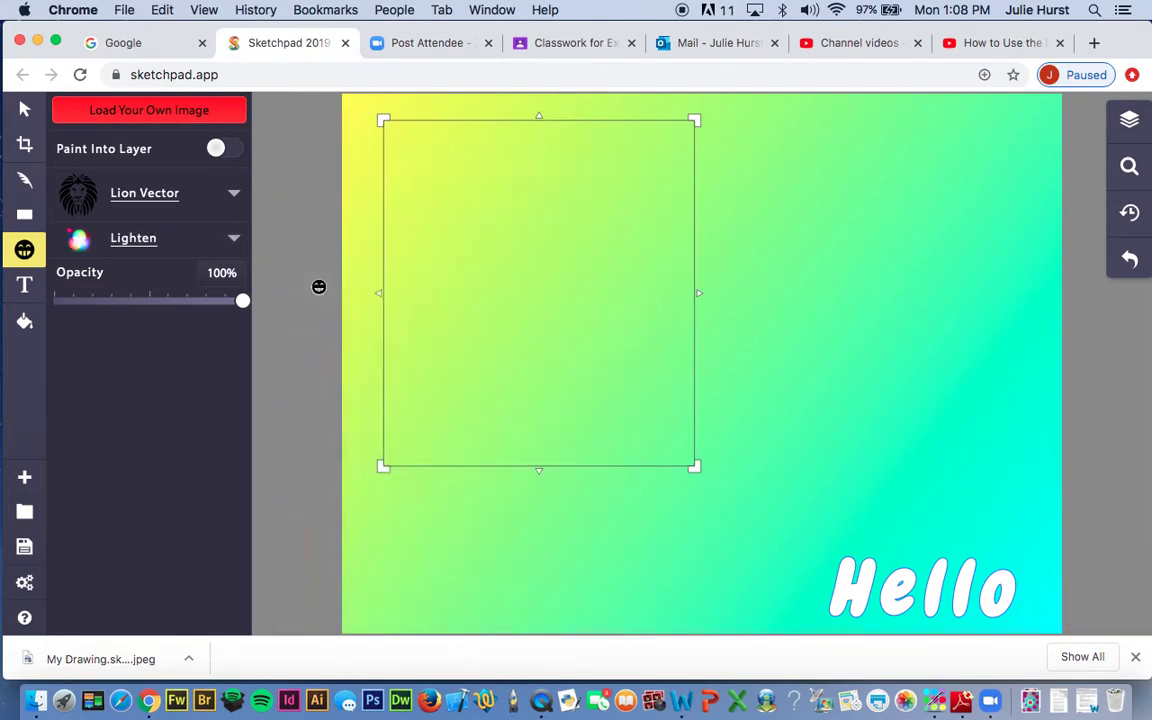
left_click(190, 249)
left_click(519, 298)
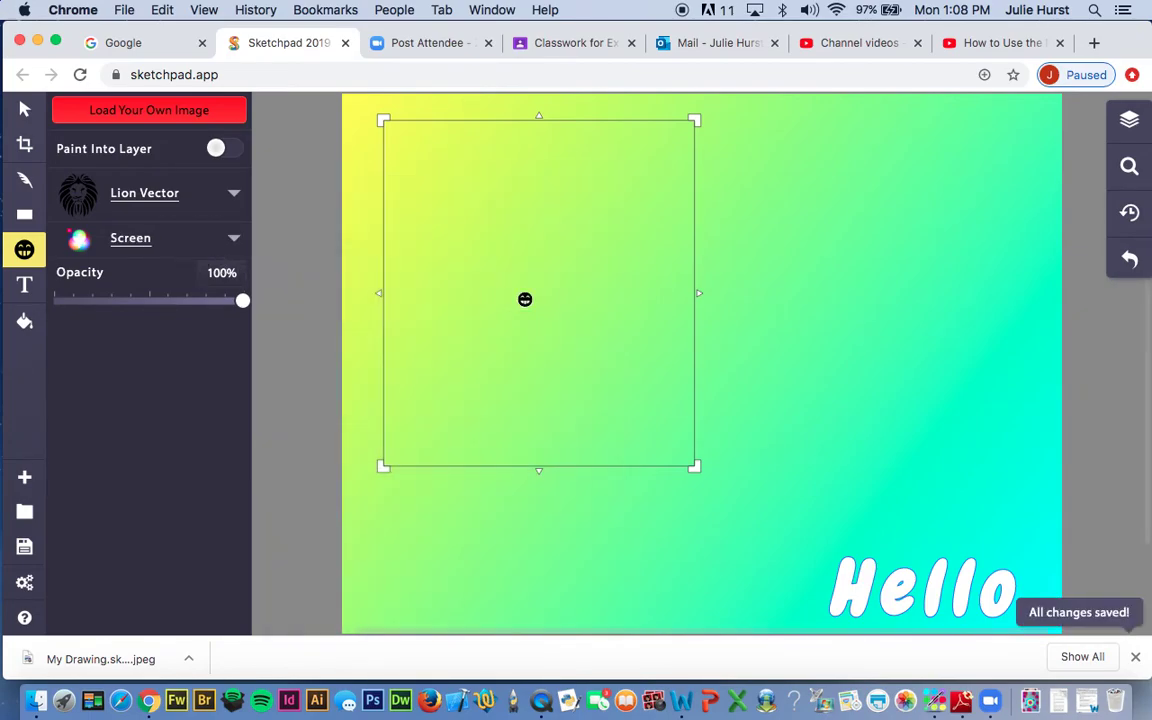
left_click(183, 238)
left_click(347, 203)
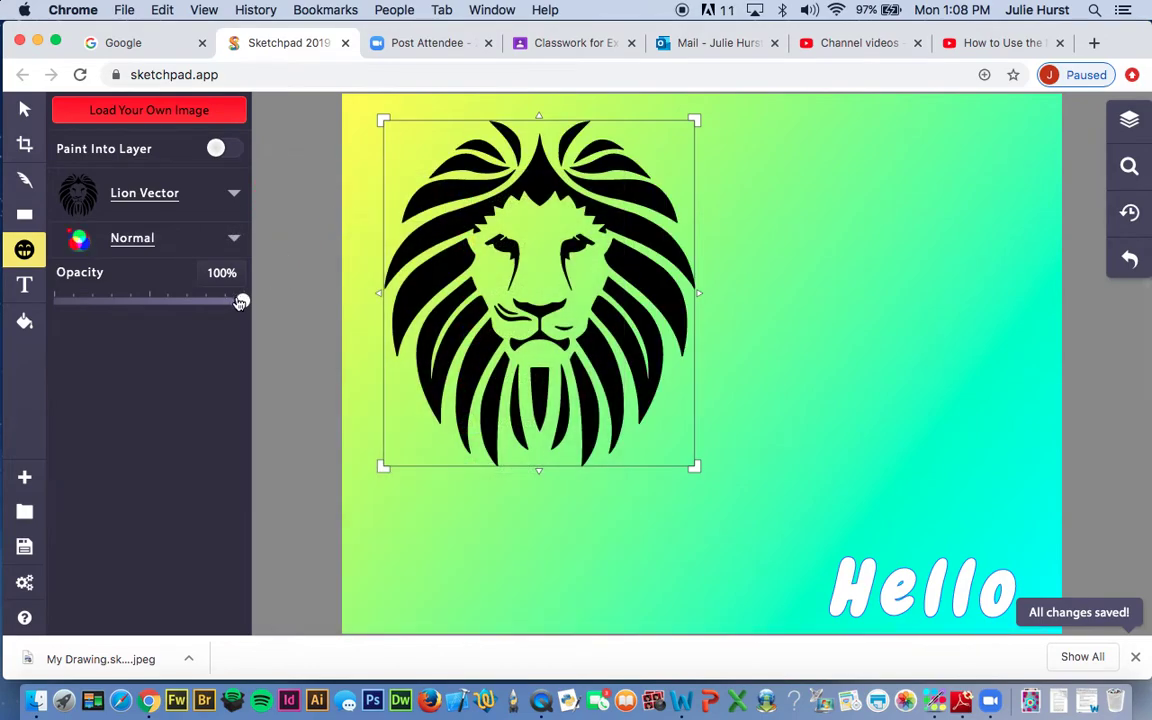
left_click_drag(240, 302, 176, 330)
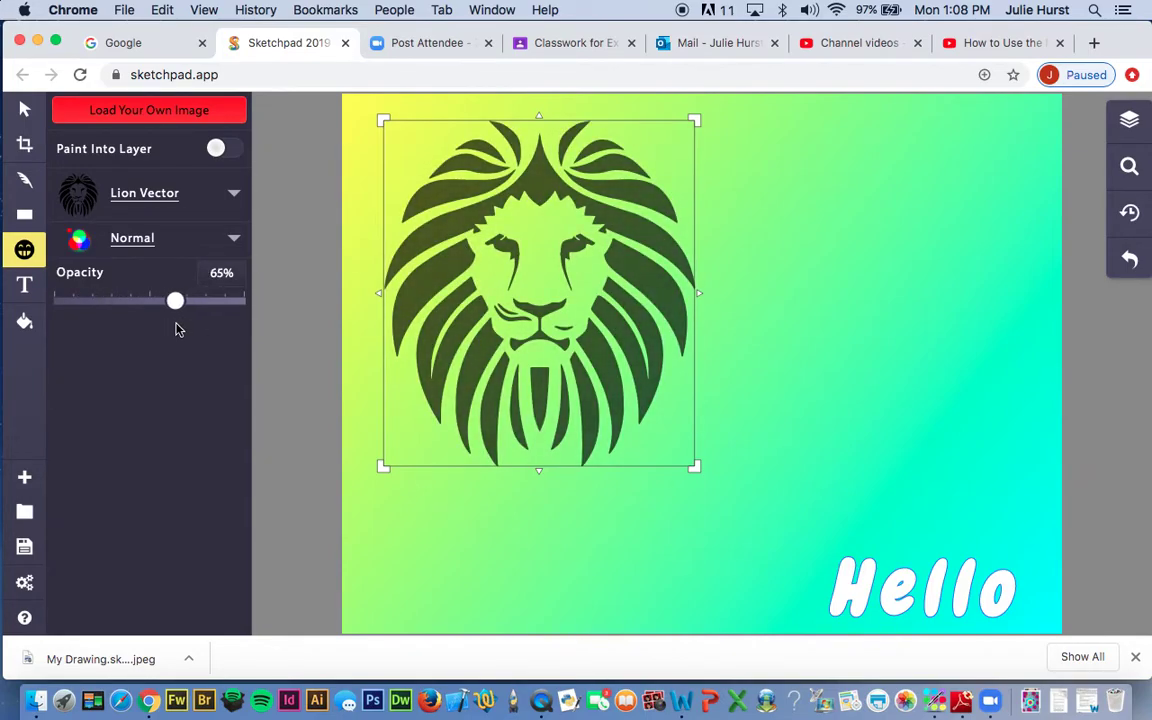
left_click_drag(590, 256, 721, 303)
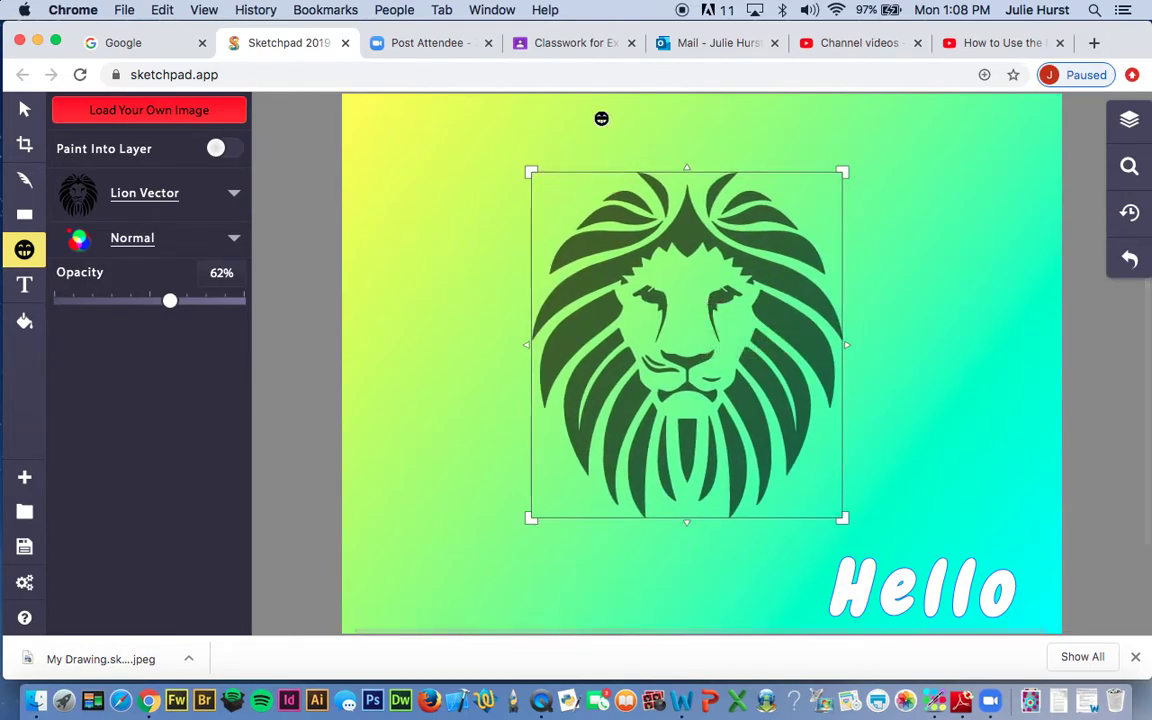
left_click(1129, 122)
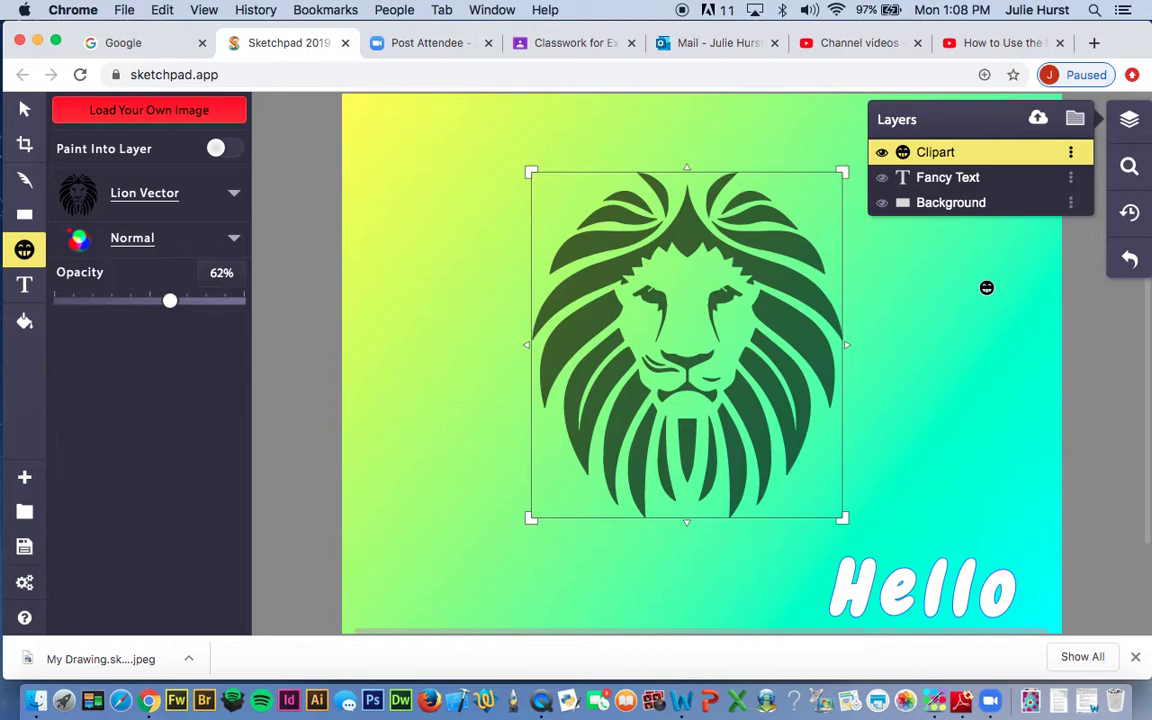
key("super+z")
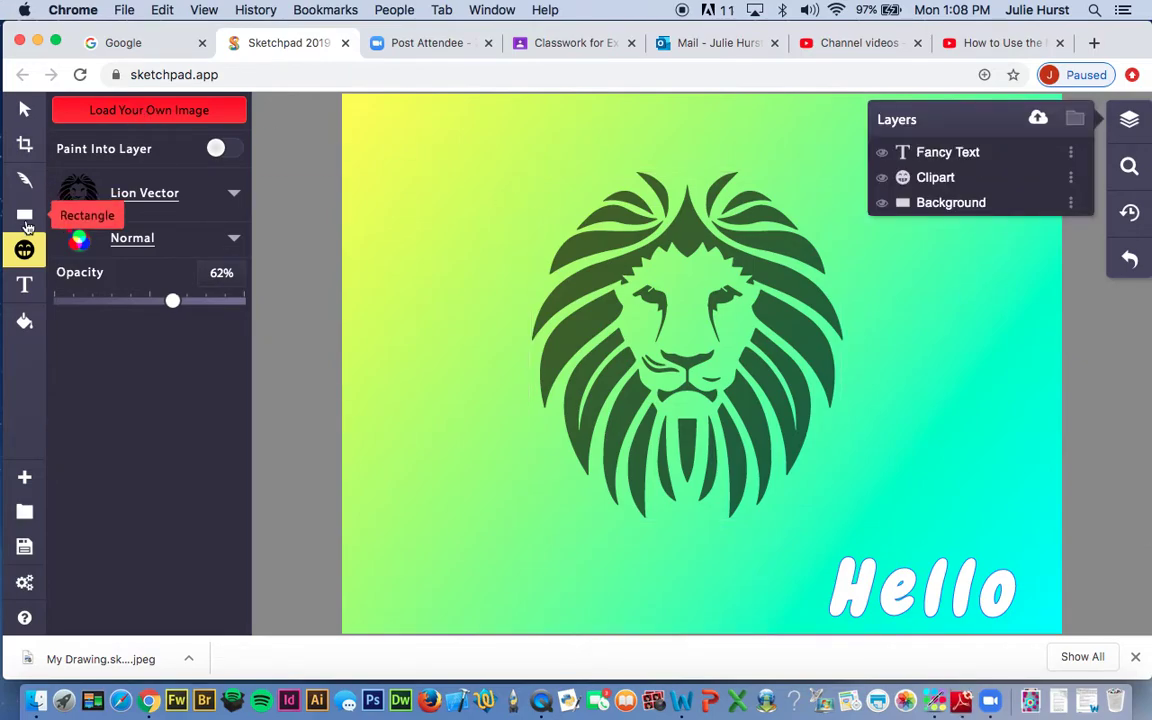
- Choose Regular Polygon as the shape type
left_click(24, 214)
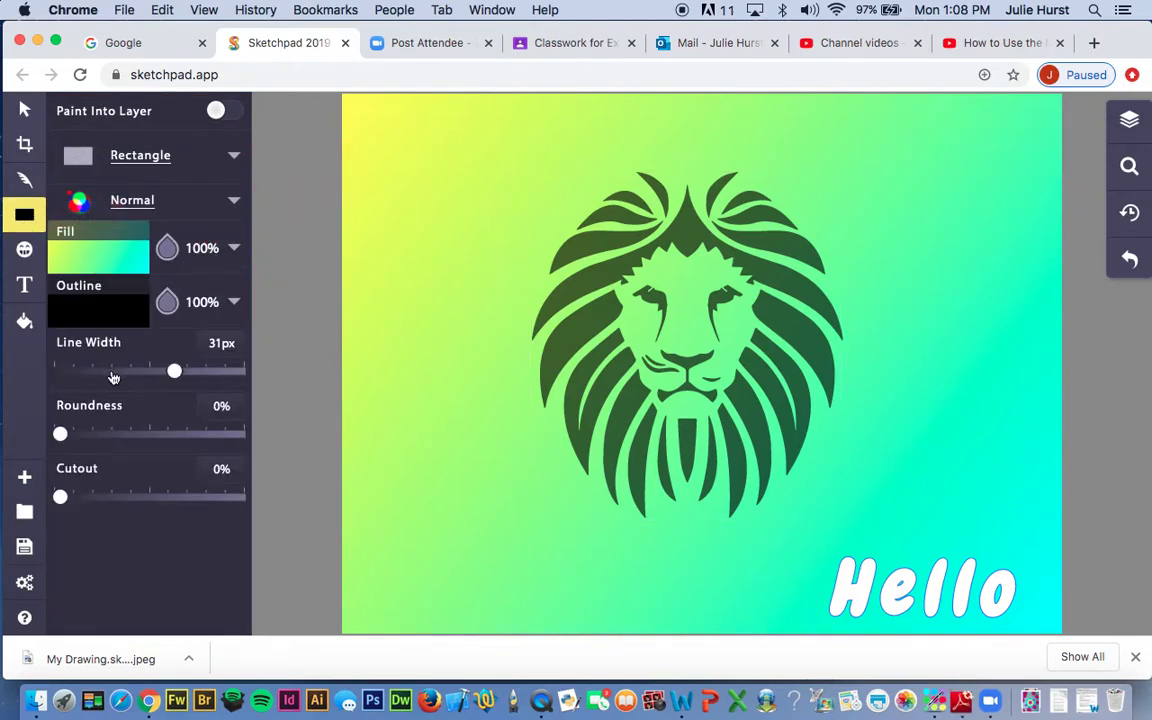
left_click(161, 164)
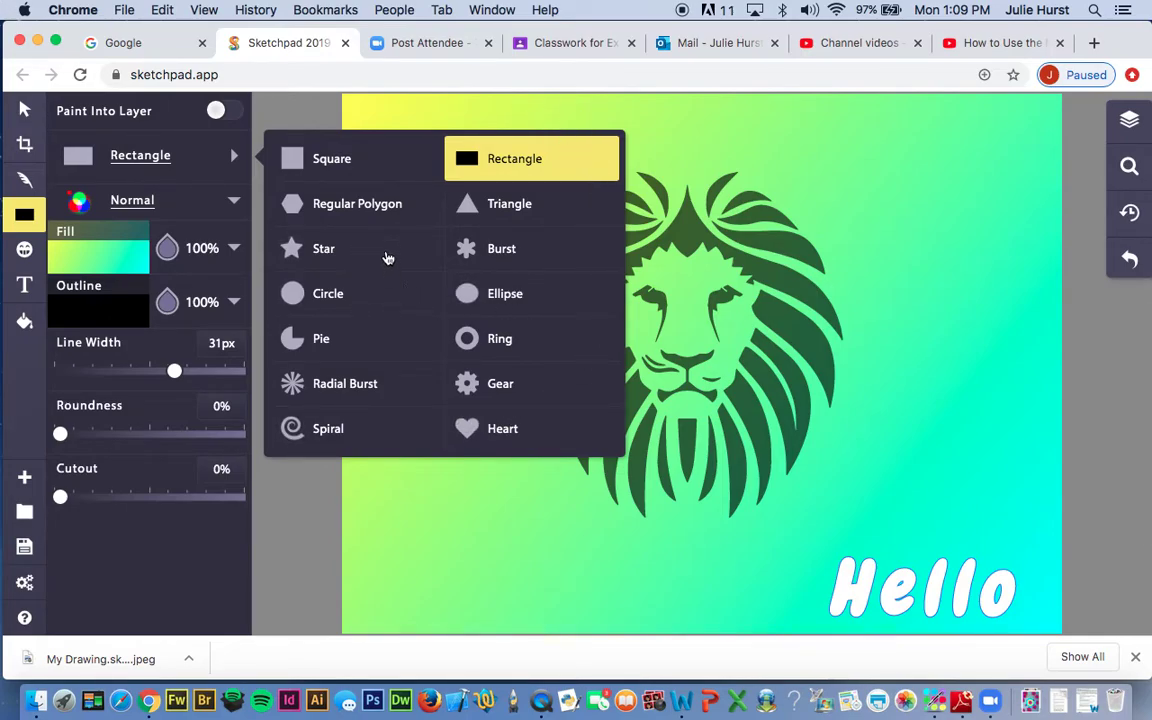
left_click(396, 203)
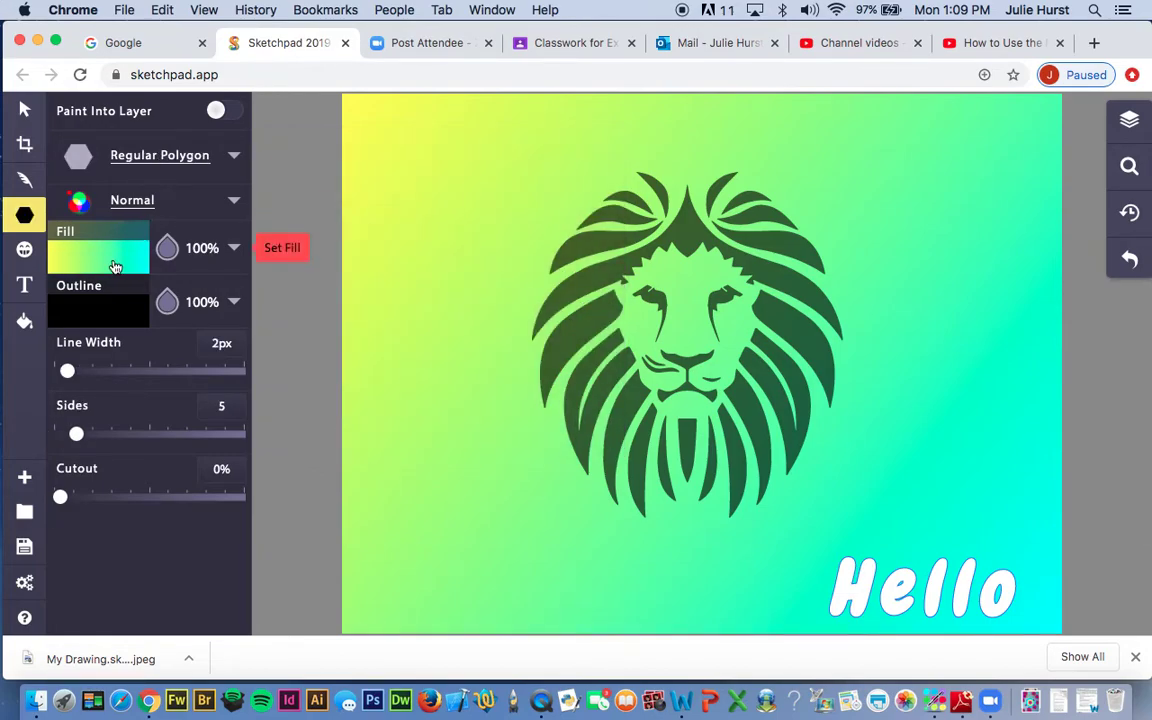
- Set the polygon fill to the rainbow radial gradient after comparing other radial swatches
left_click(115, 266)
left_click(396, 244)
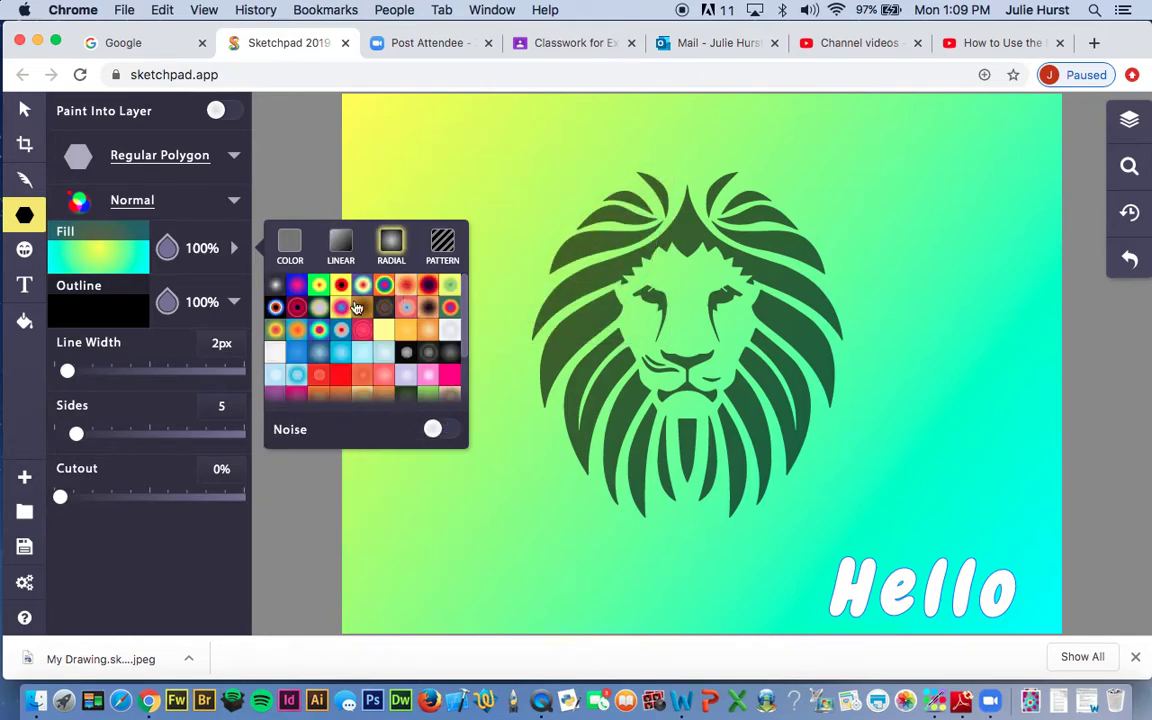
left_click(318, 331)
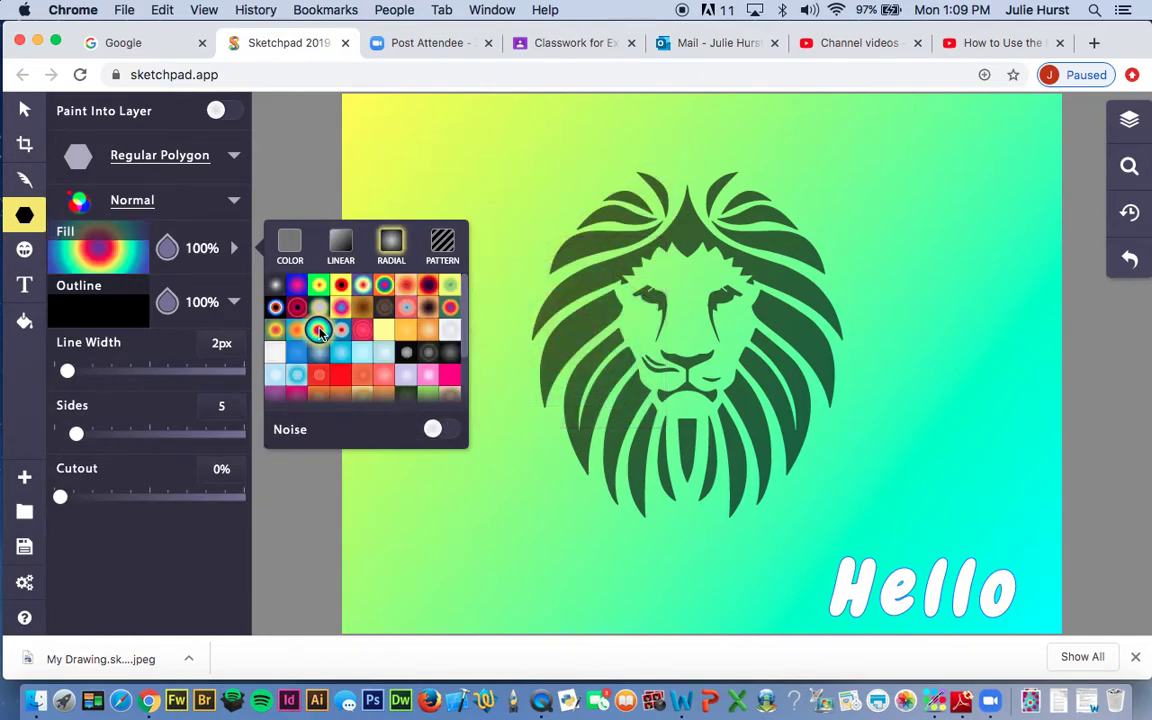
left_click(388, 310)
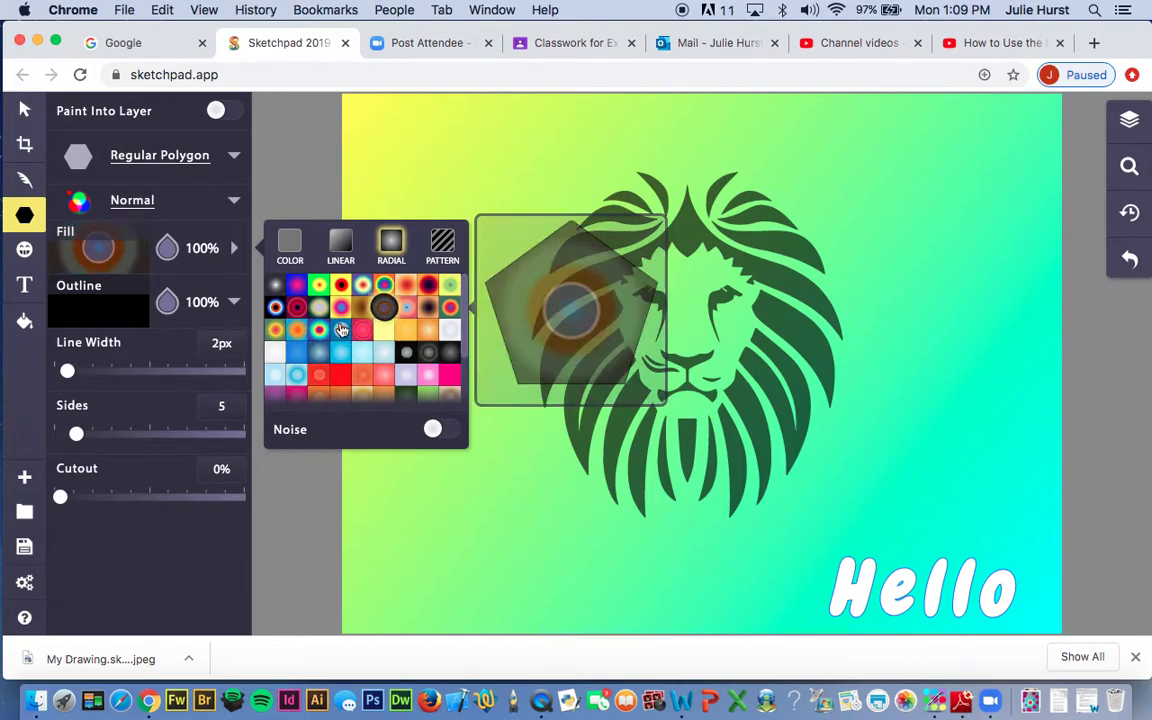
left_click(318, 331)
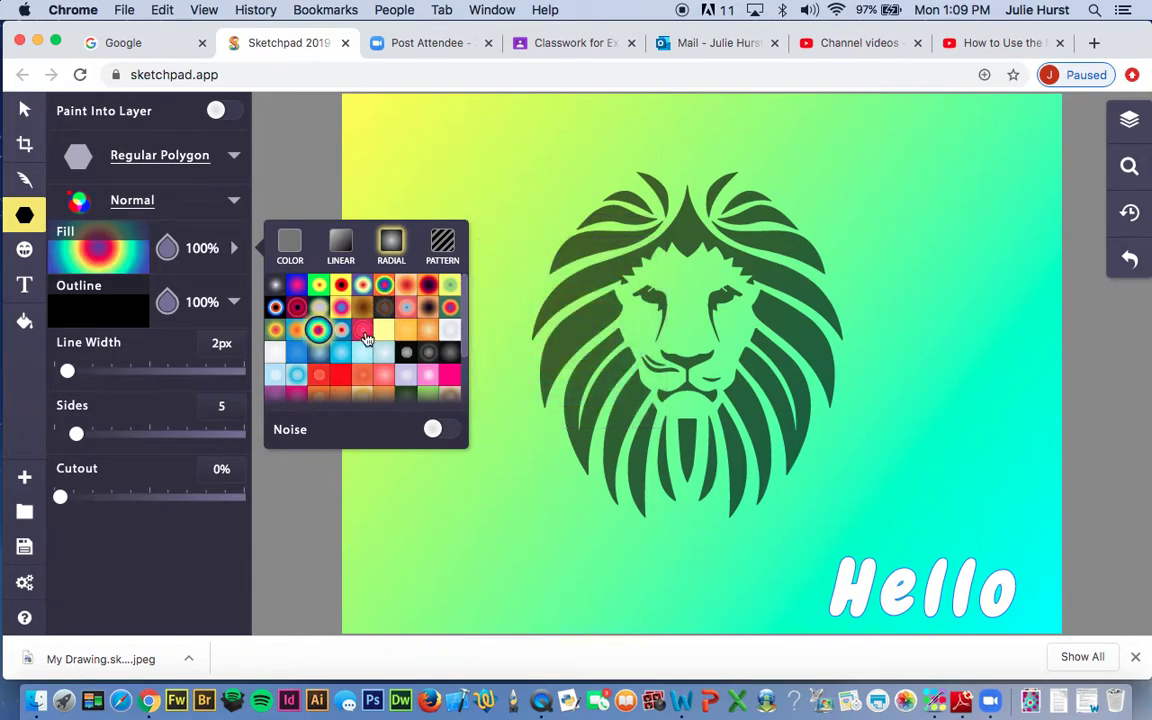
left_click(364, 331)
left_click(297, 334)
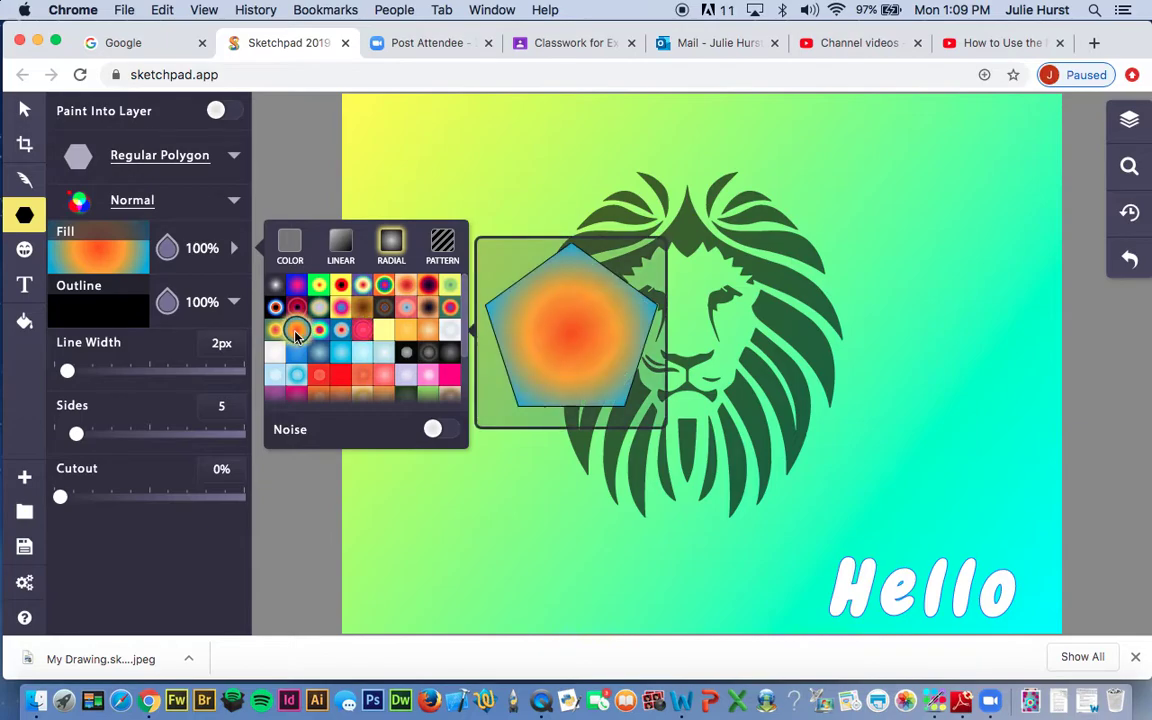
left_click(276, 331)
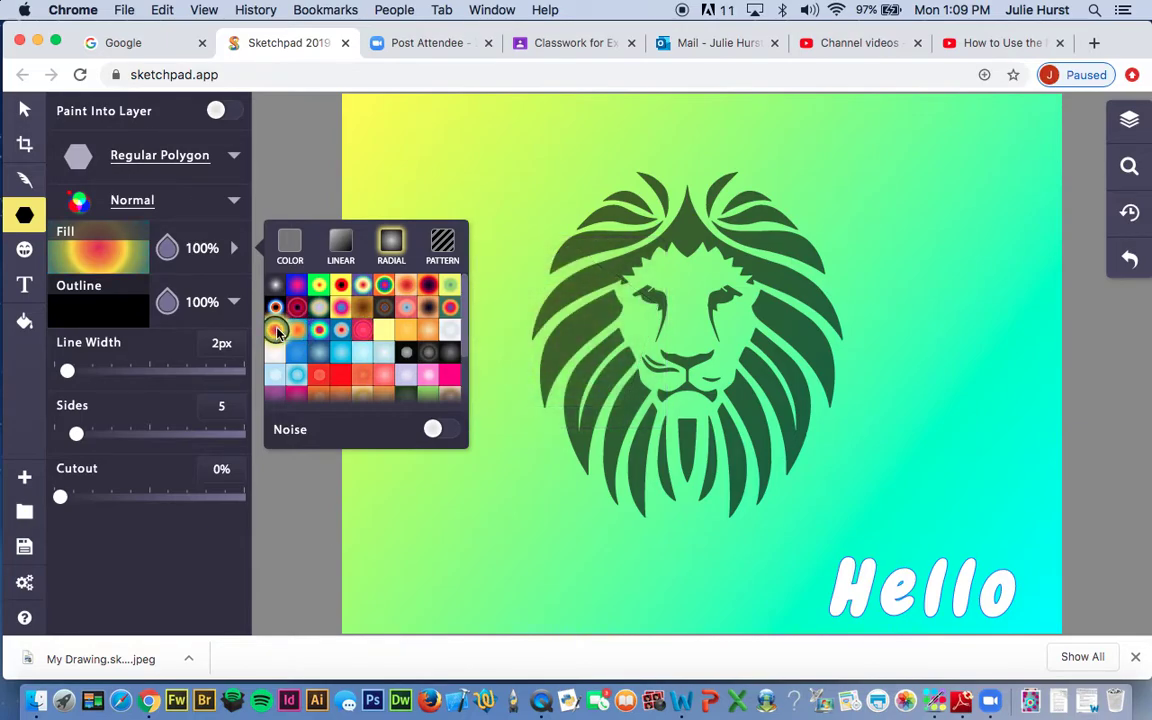
left_click(276, 308)
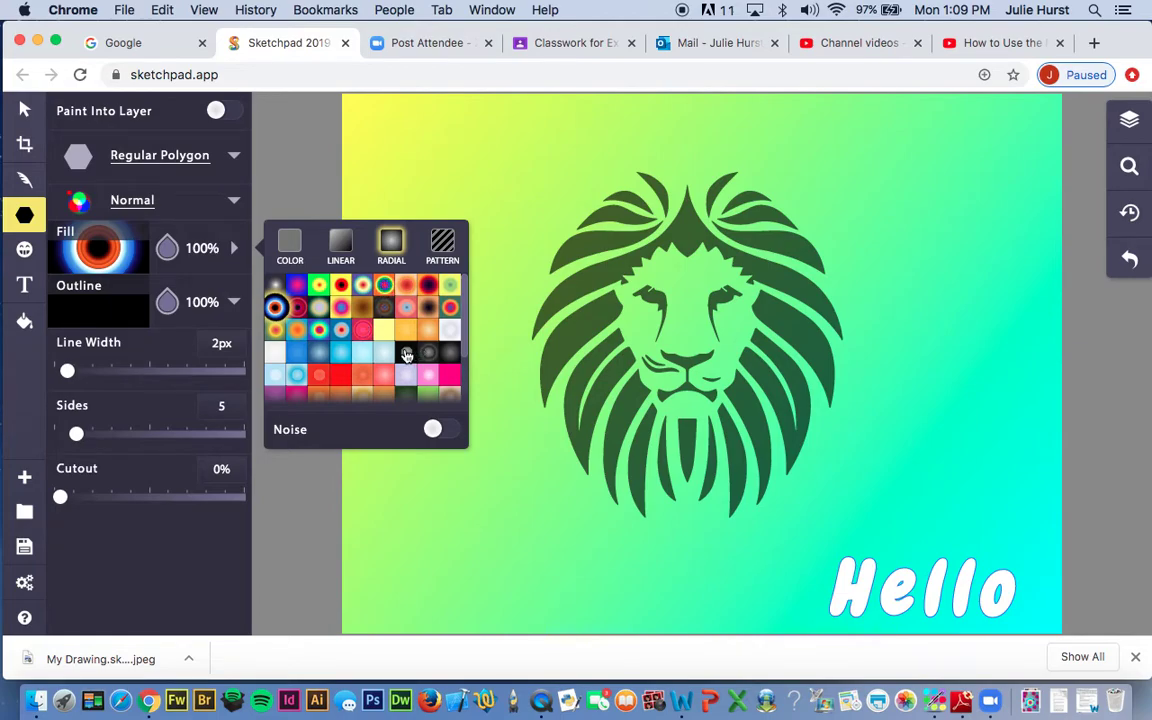
left_click(405, 351)
left_click(316, 329)
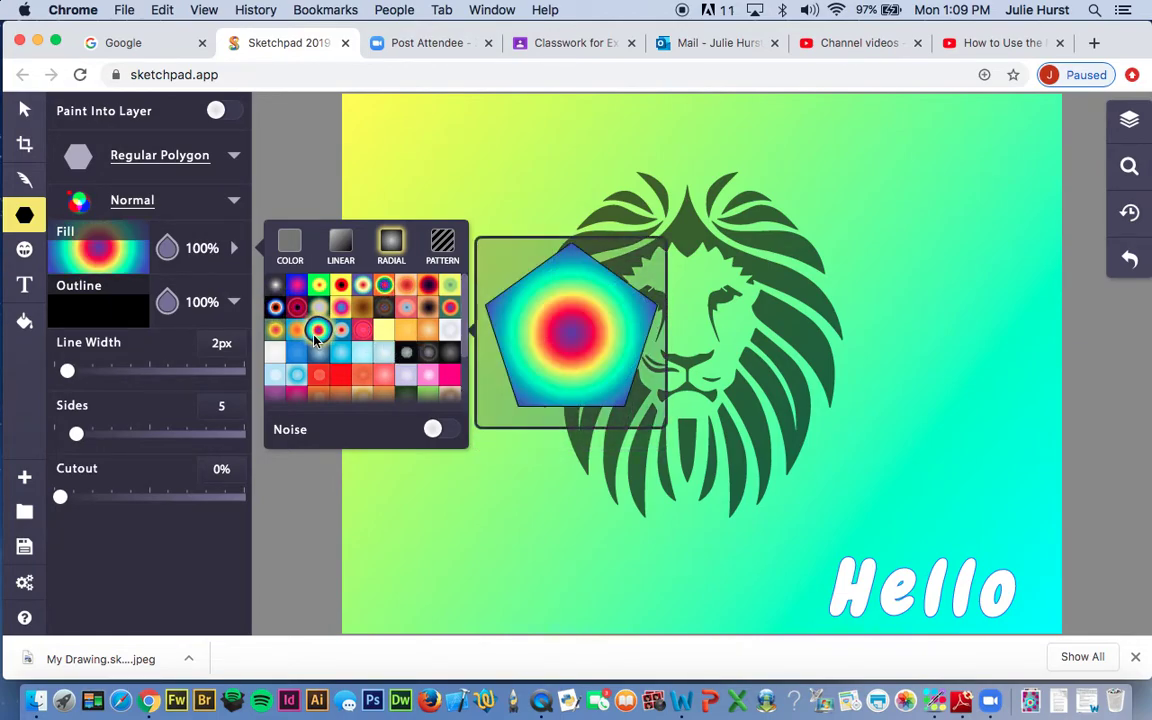
- Give the polygon a white outline about 7.45px thick
left_click(118, 316)
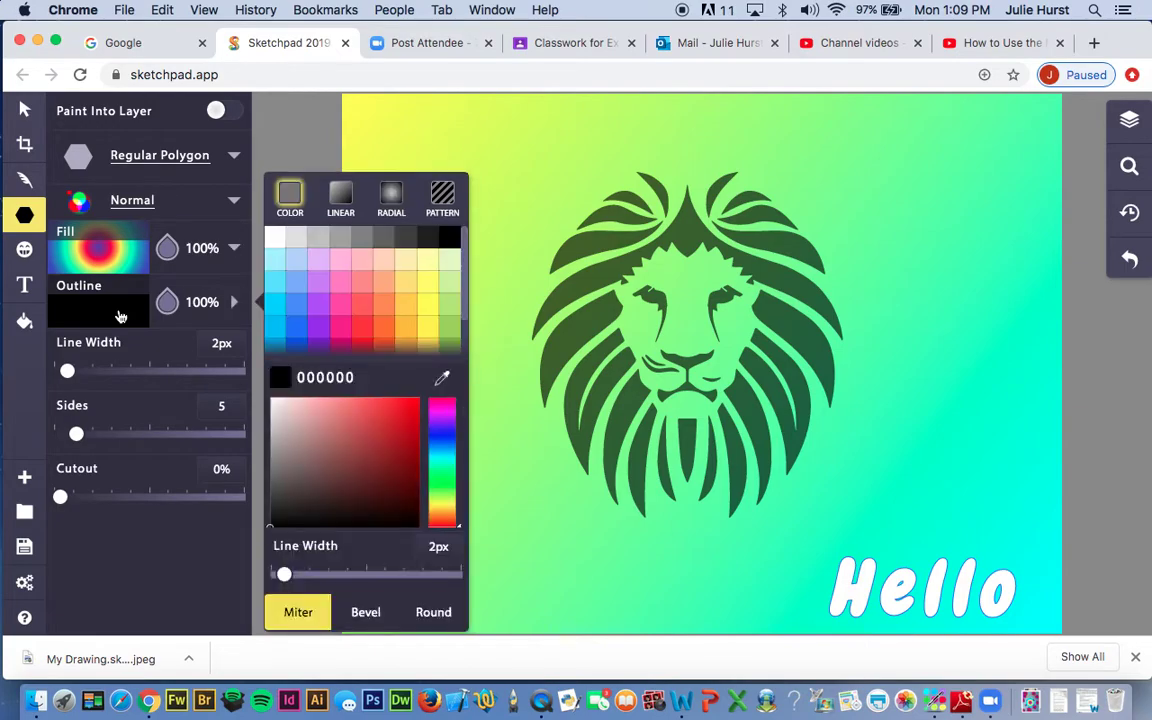
left_click(280, 238)
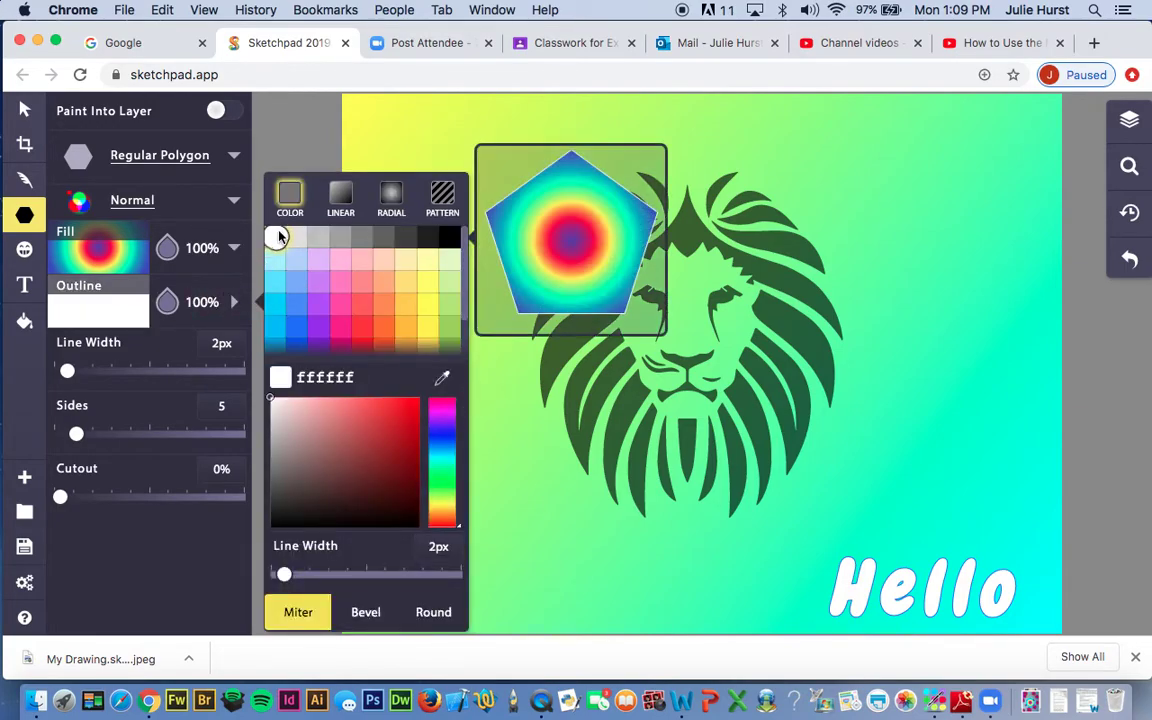
left_click_drag(114, 372, 91, 376)
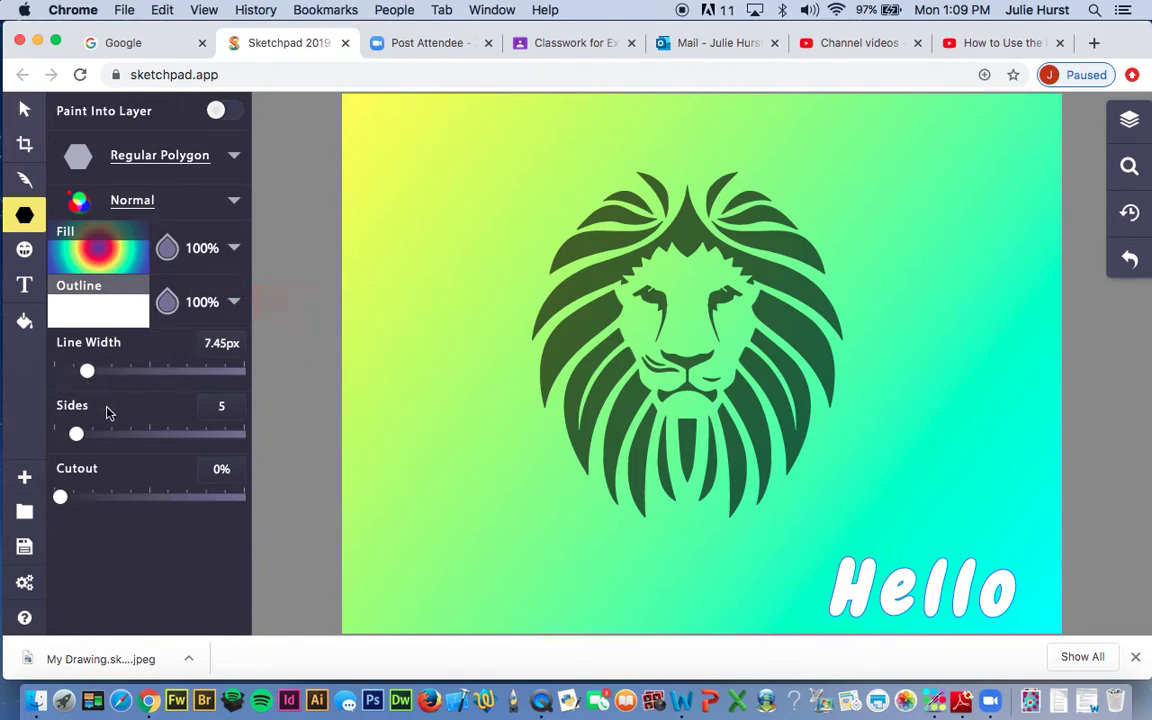
- Set 3 sides with a 61% cutout and draw the rainbow triangle left of the lion
left_click_drag(81, 439, 43, 437)
left_click_drag(60, 497, 173, 513)
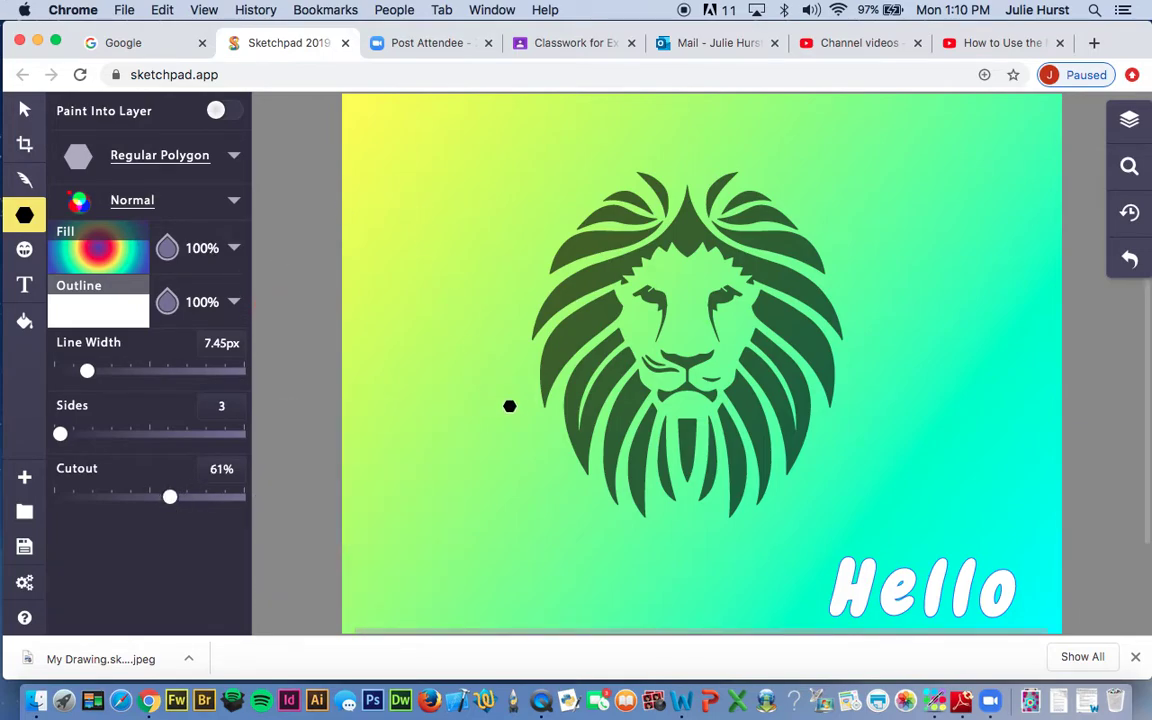
left_click_drag(486, 380, 597, 474)
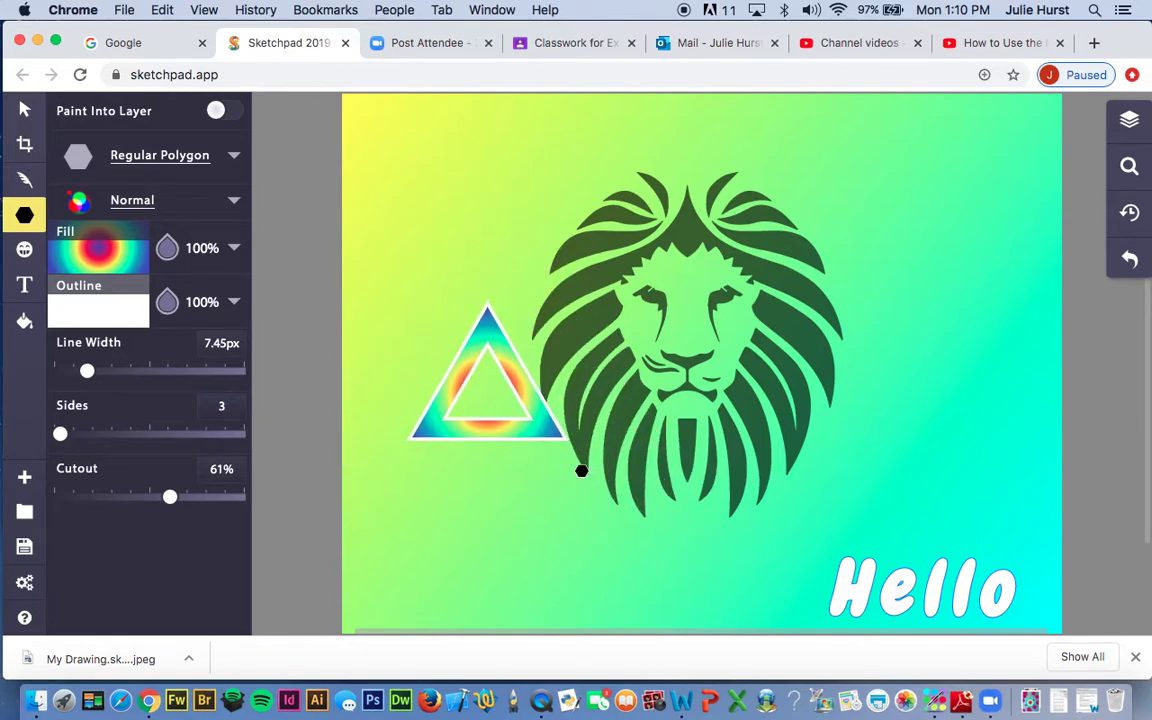
- Move the triangle above the Hello text and enlarge it to 153.5 px
left_click_drag(551, 439, 550, 438)
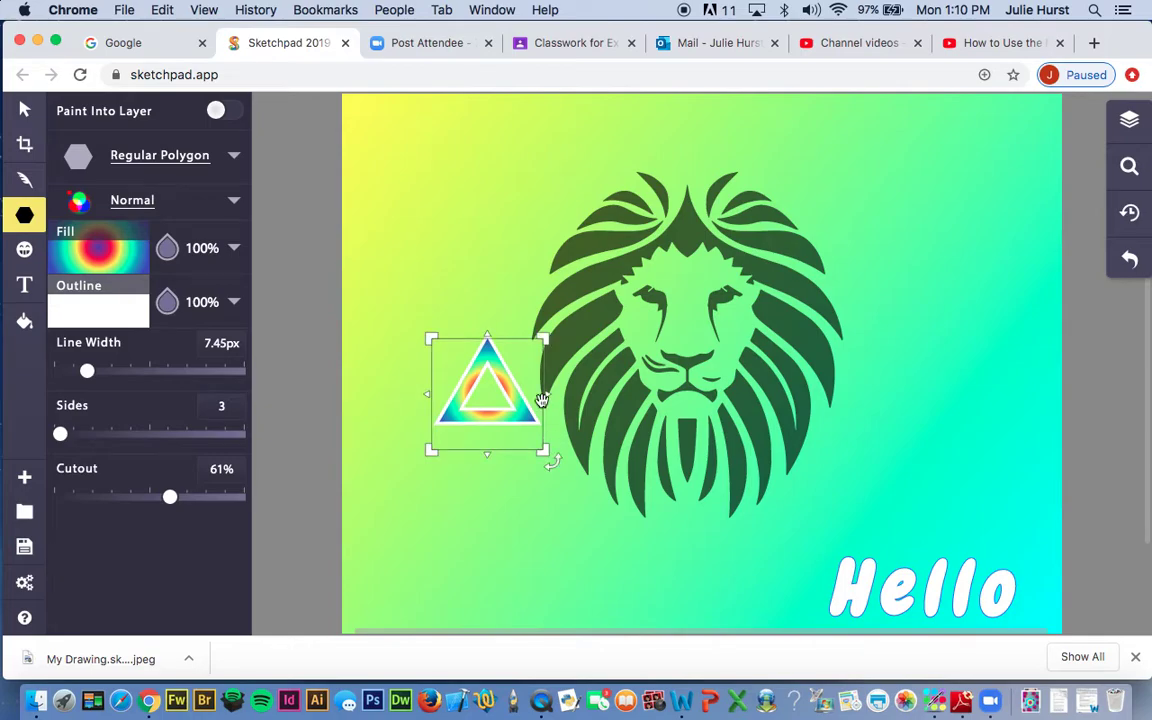
left_click_drag(496, 360, 914, 507)
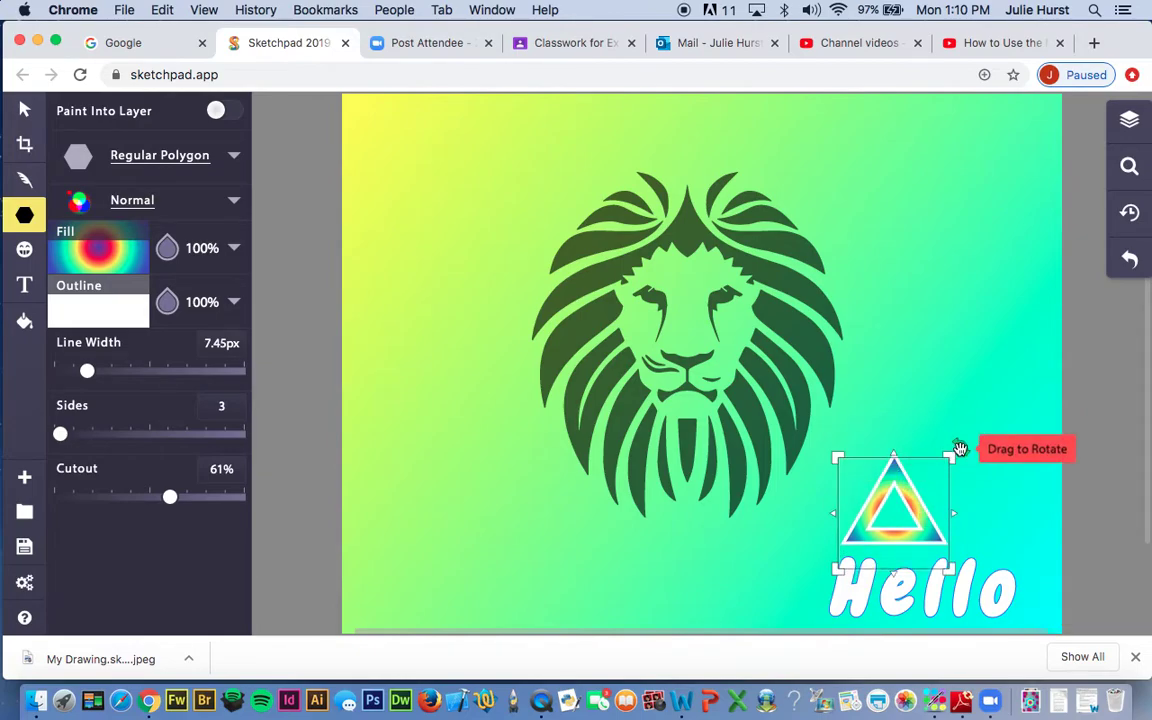
left_click_drag(950, 457, 1000, 390)
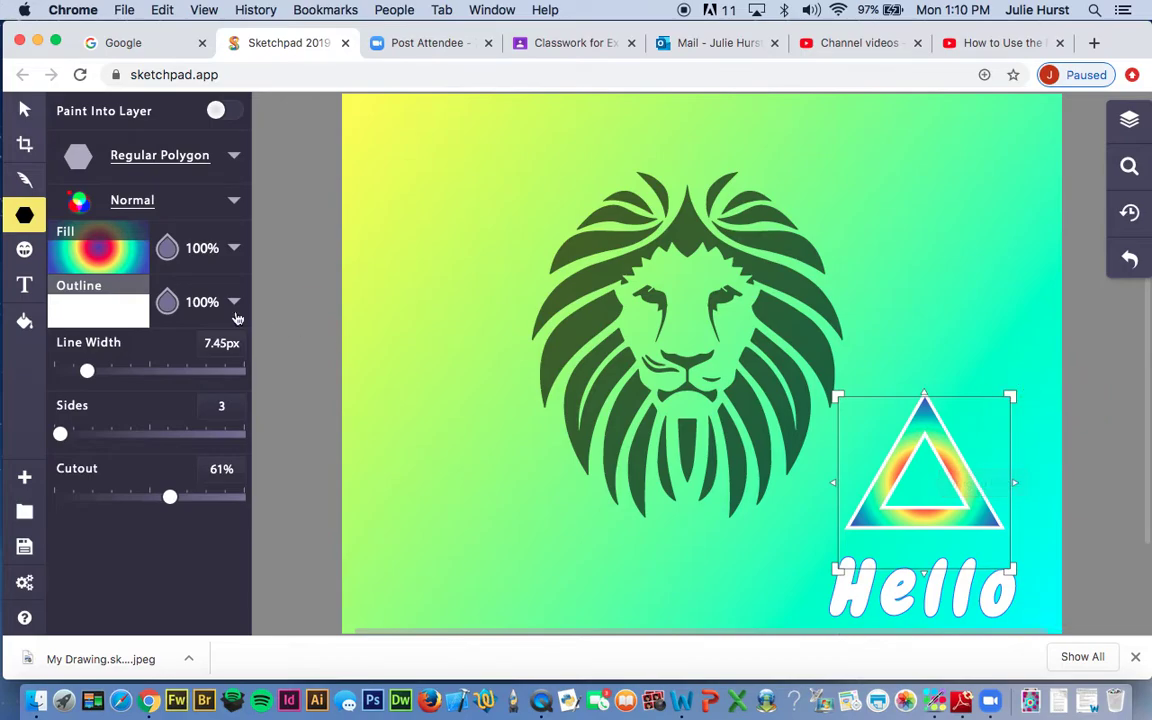
- Try Exclusion, Color Dodge, Darken and Saturation blend modes, settling on Luminosity
left_click(166, 204)
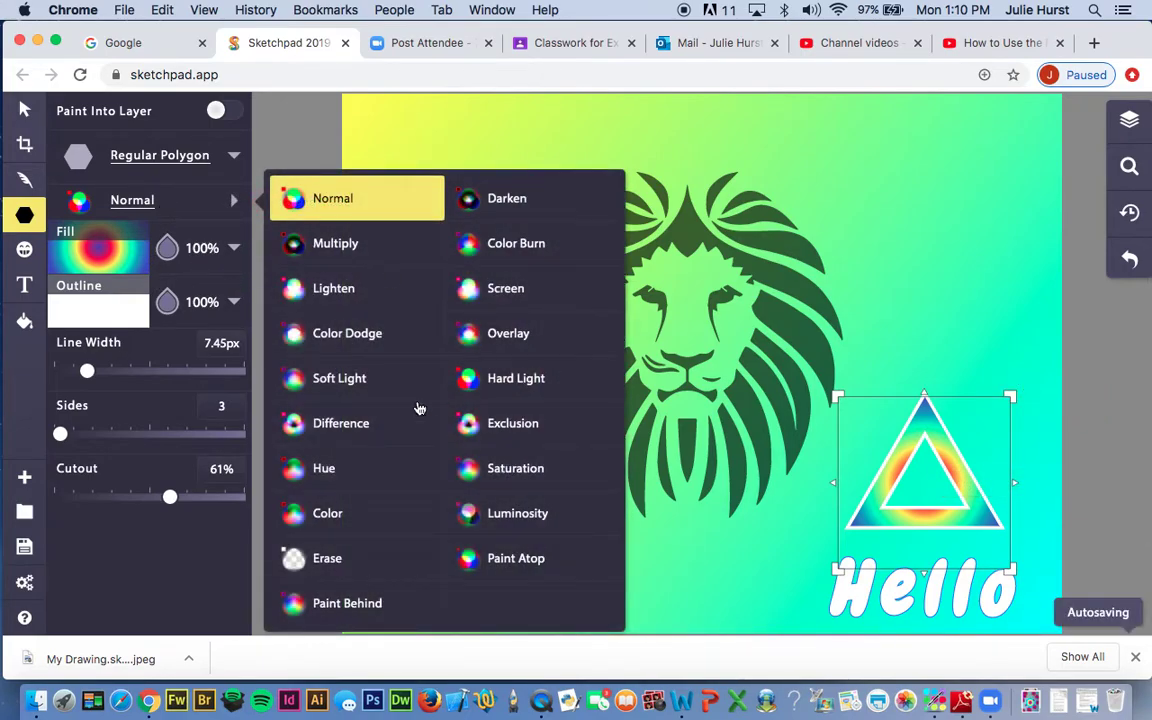
left_click(511, 430)
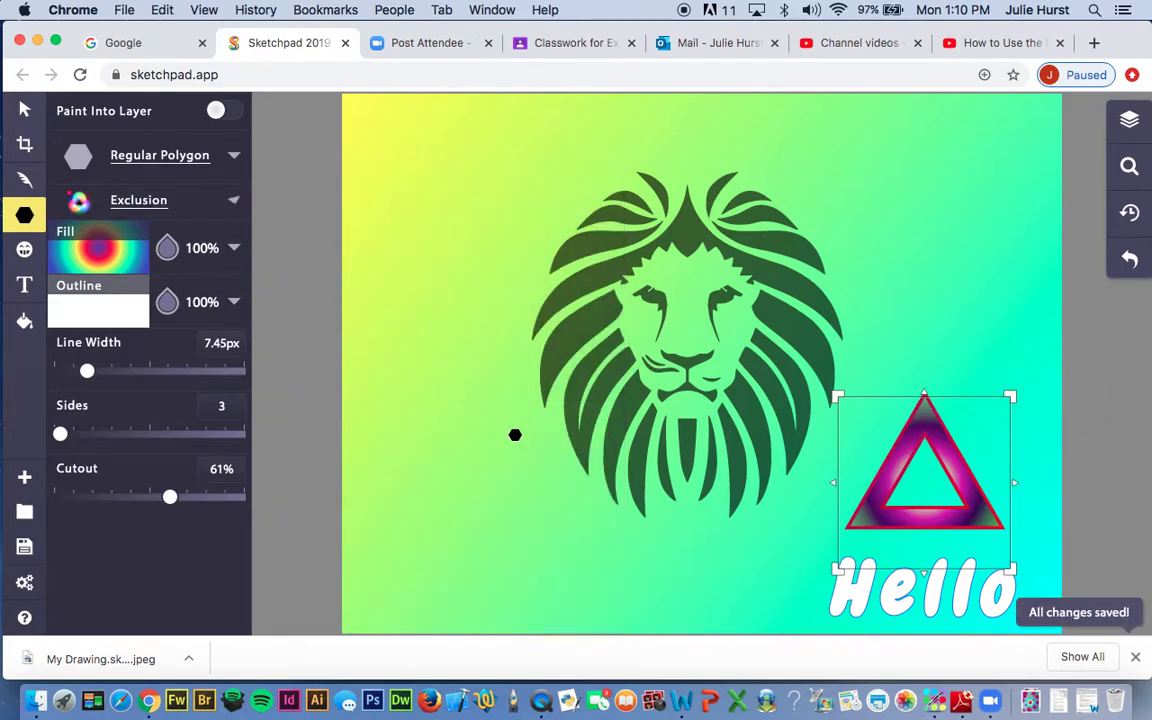
left_click(166, 201)
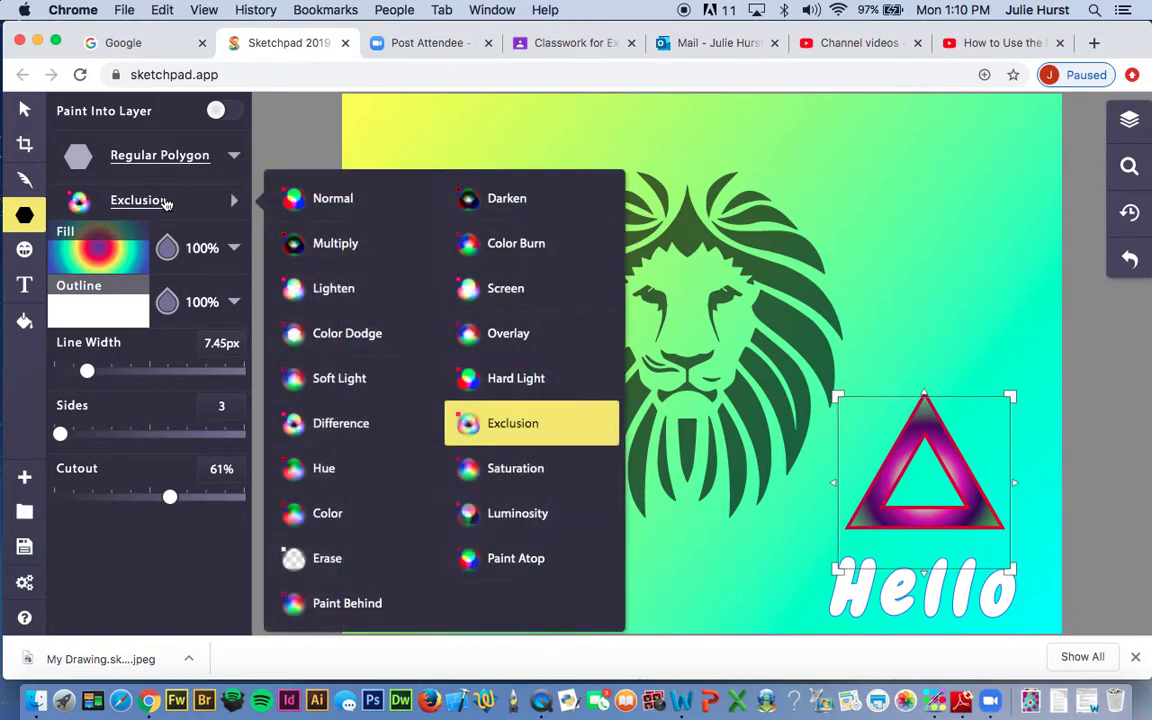
left_click(330, 330)
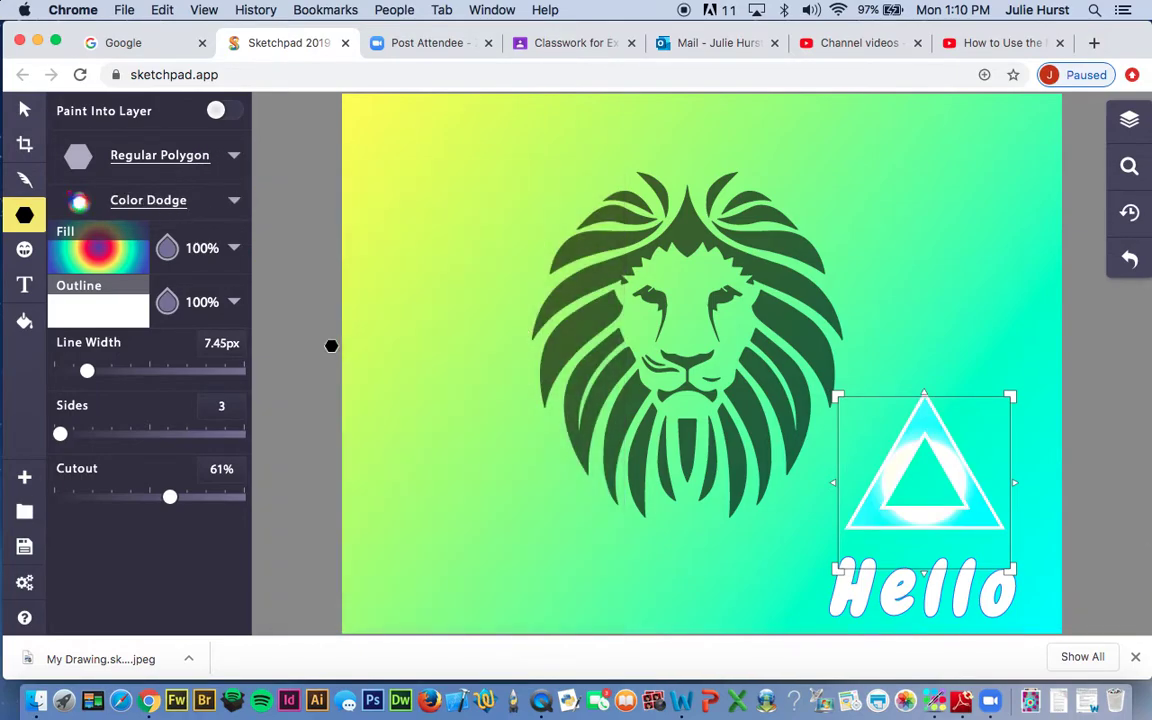
left_click(184, 199)
left_click(534, 212)
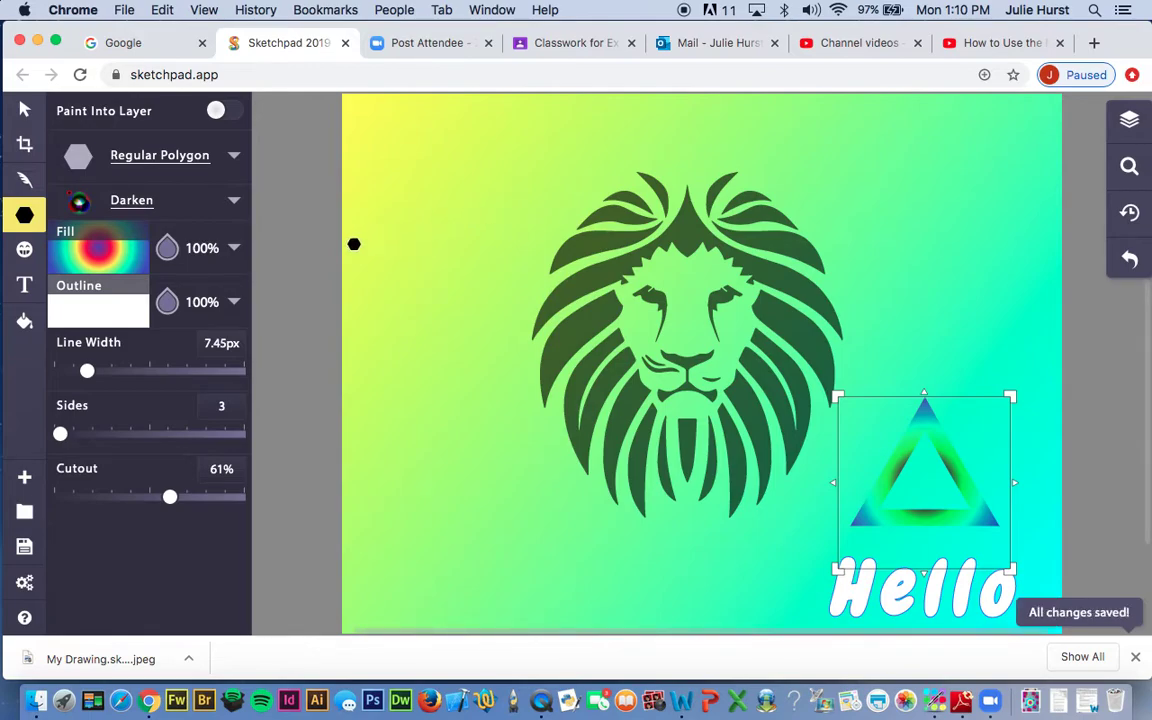
left_click(211, 215)
left_click(516, 478)
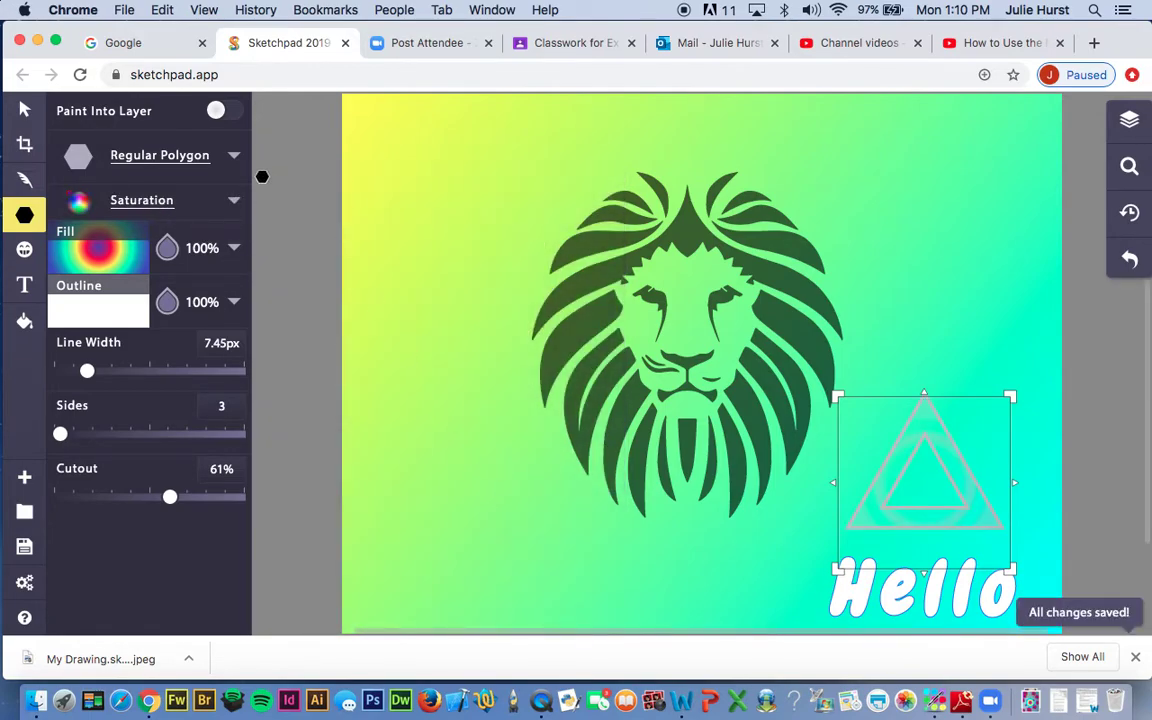
left_click(176, 190)
left_click(386, 340)
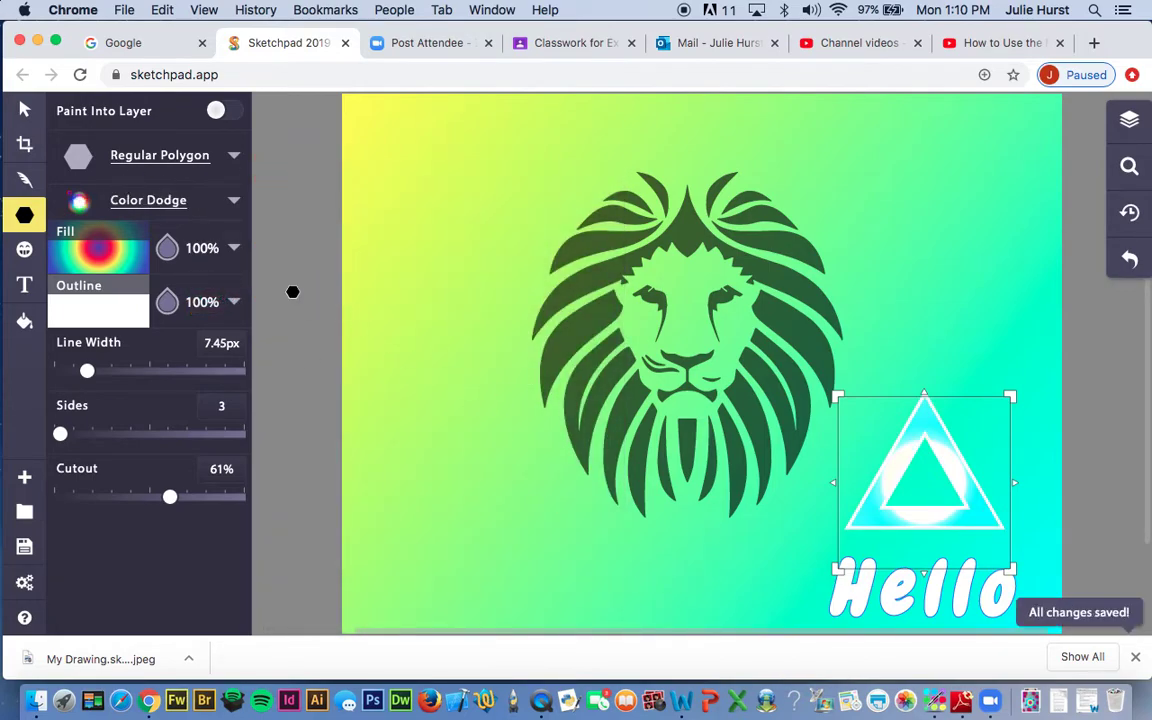
left_click(233, 200)
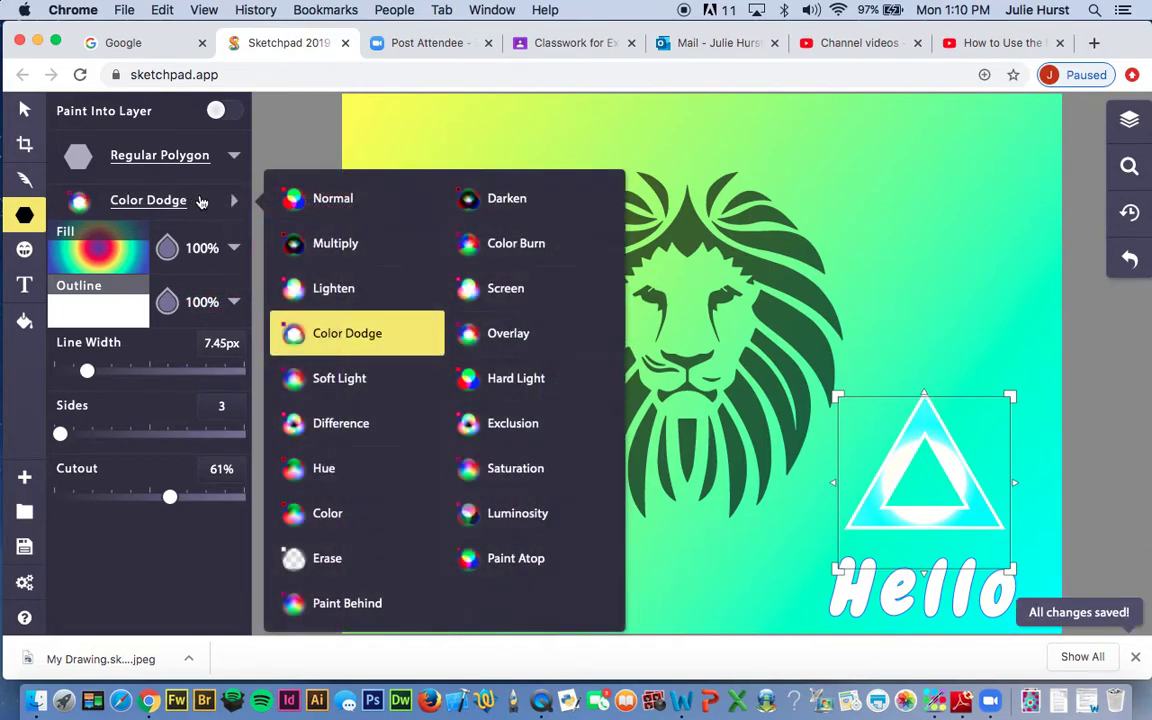
left_click(518, 515)
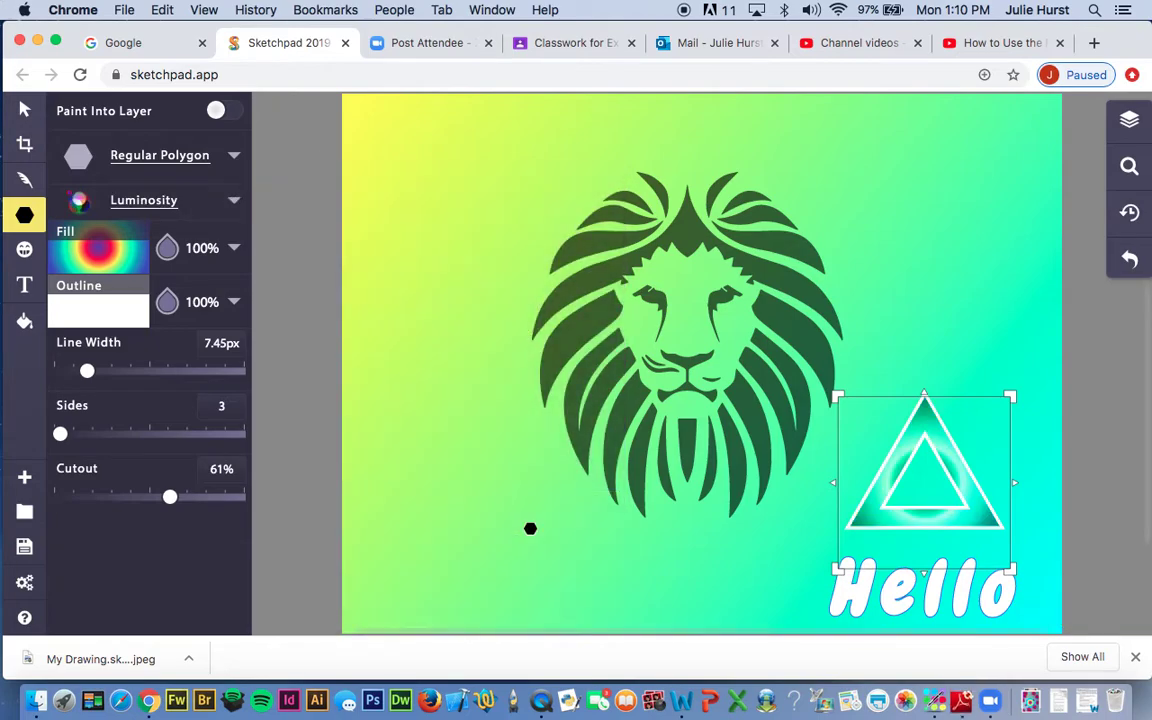
- Select the Calligraphy tool, then choose Stamp from the brush list
left_click(28, 179)
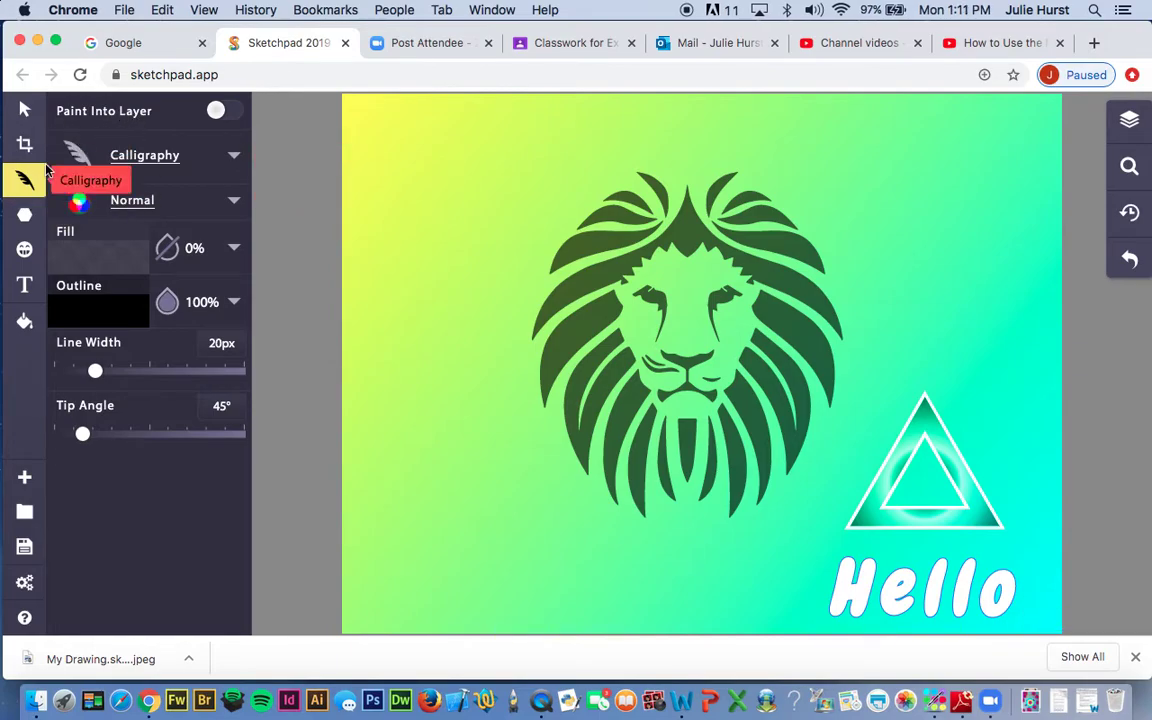
left_click(158, 159)
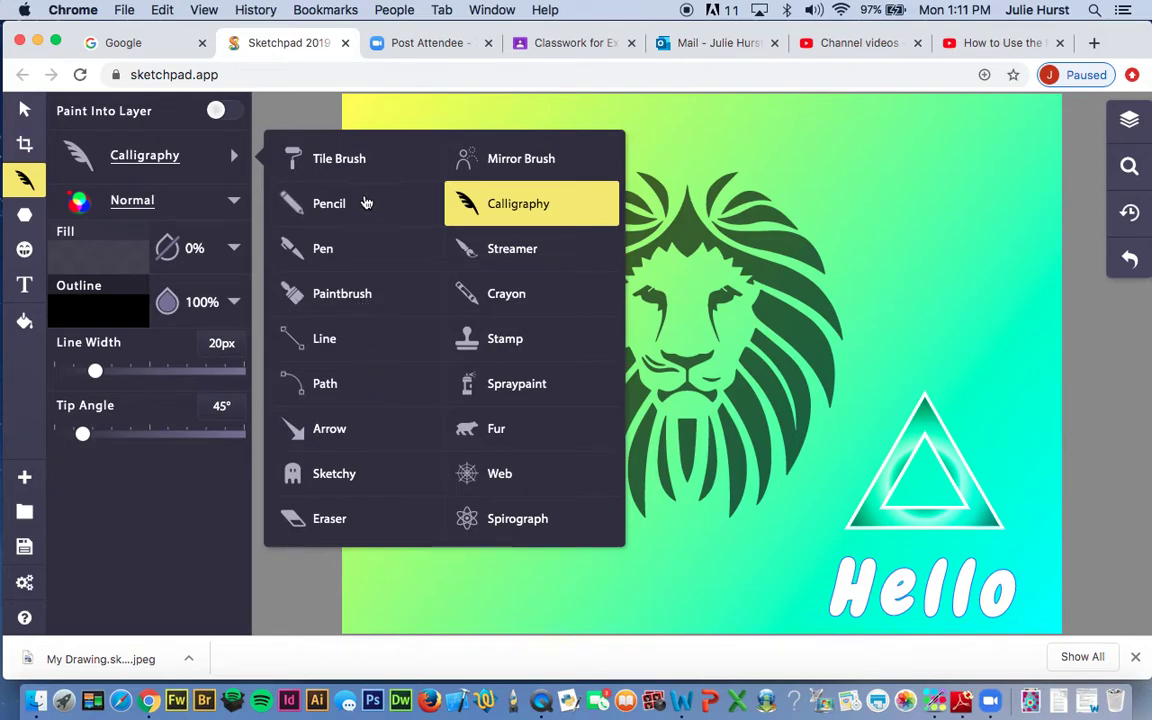
left_click(507, 340)
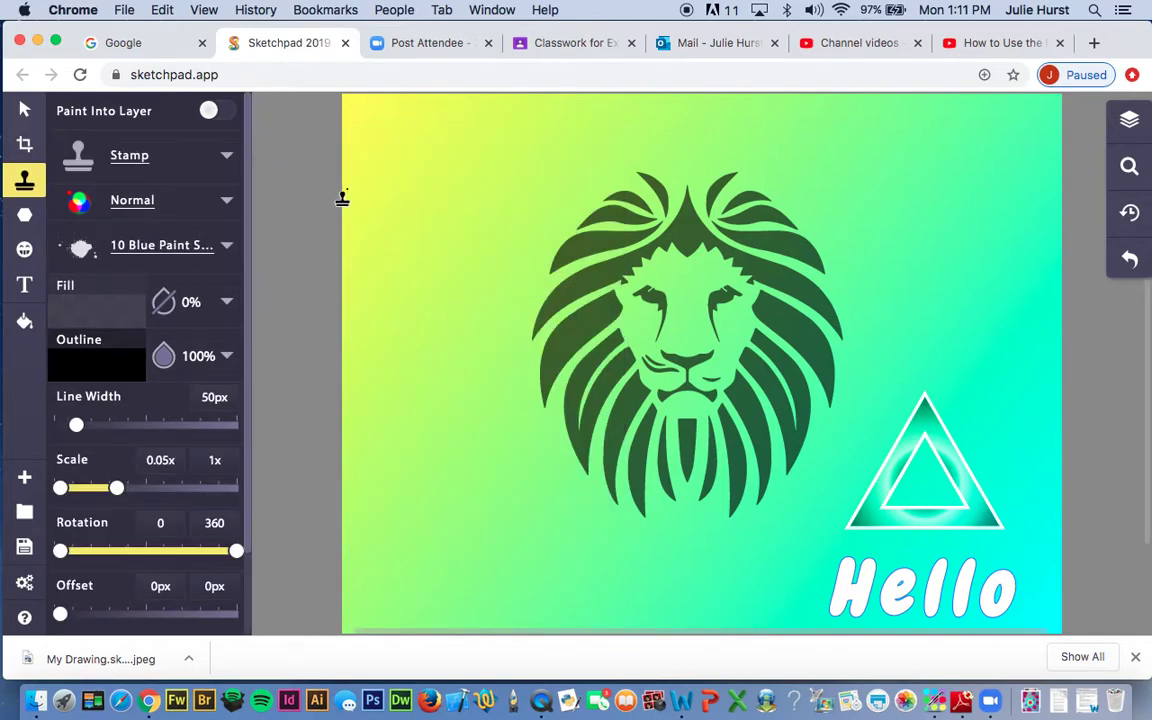
left_click(193, 161)
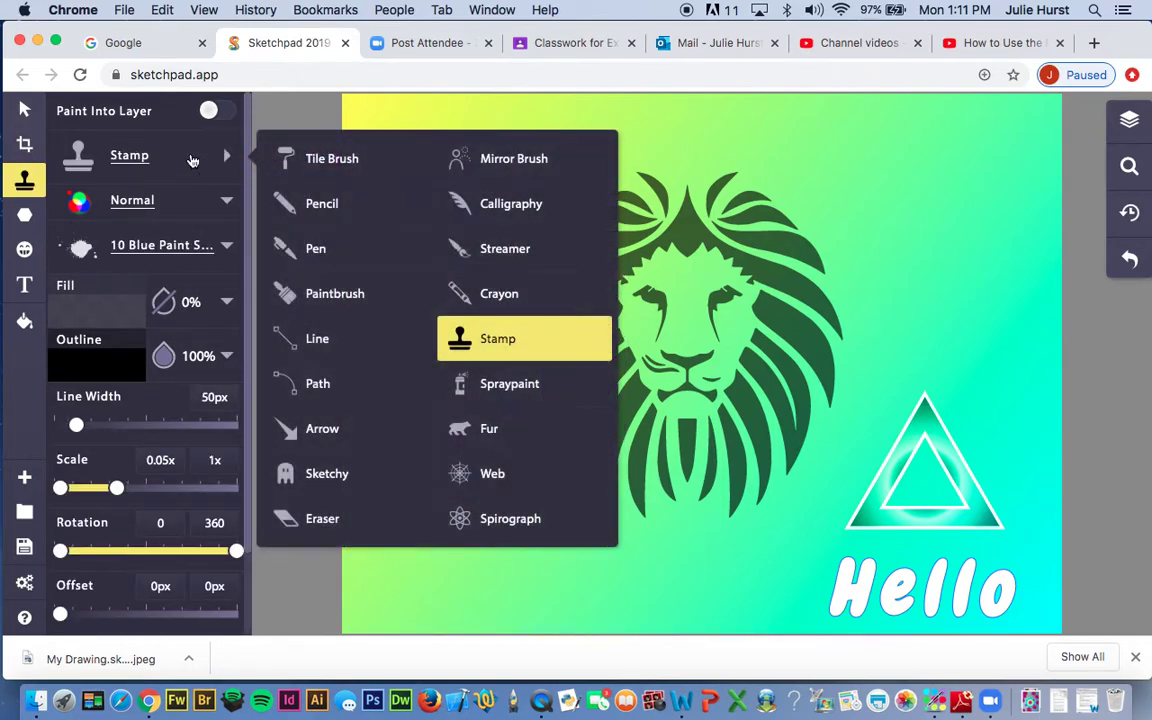
left_click(193, 161)
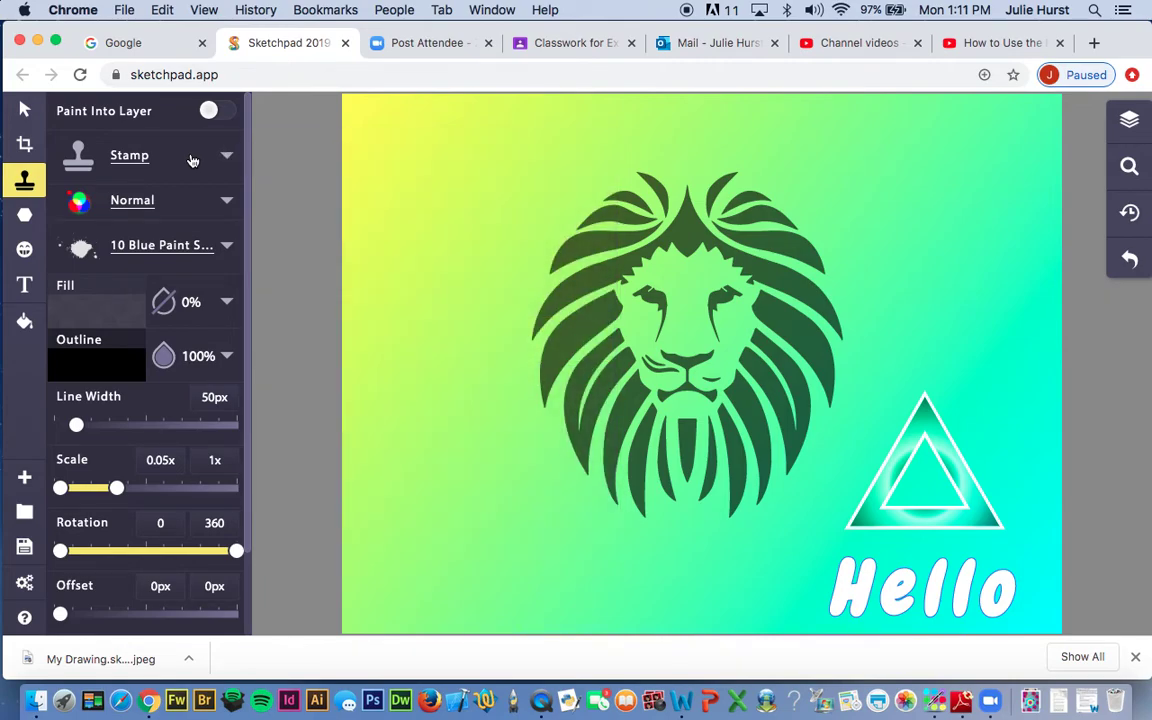
- Pick the feathery white paint-streak image from the Find Stamp library
left_click(185, 246)
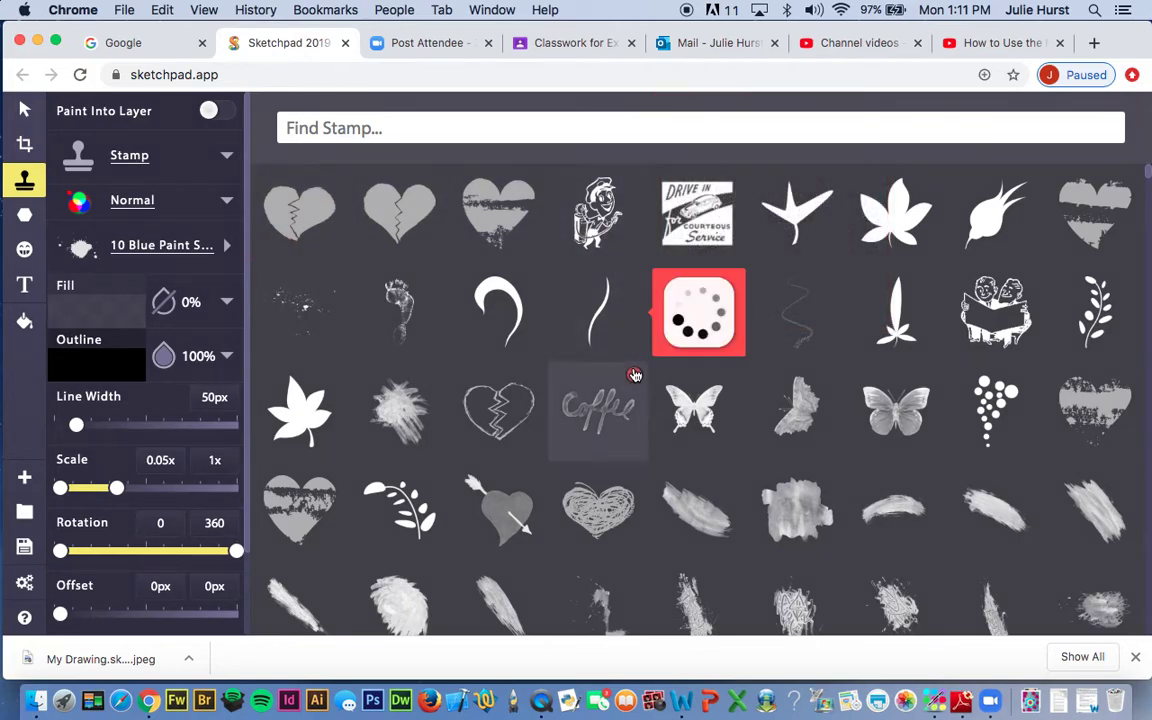
scroll(632, 373, "down", 2)
scroll(632, 373, "down", 3)
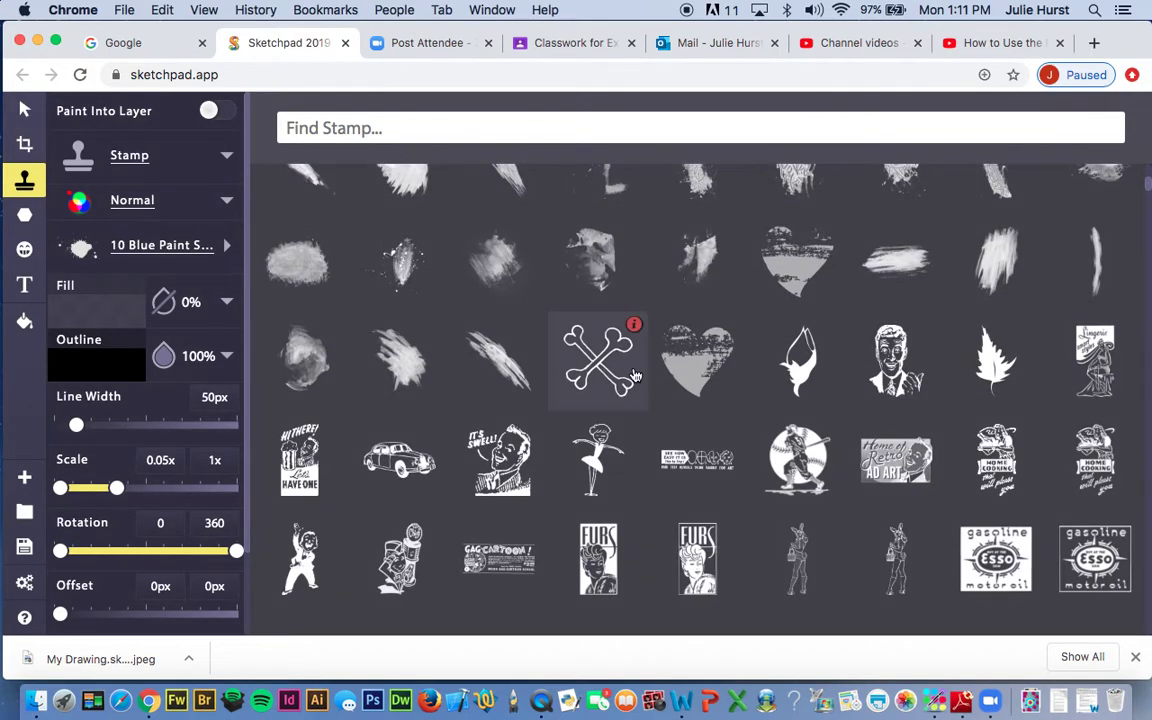
scroll(632, 373, "down", 2)
scroll(632, 373, "up", 4)
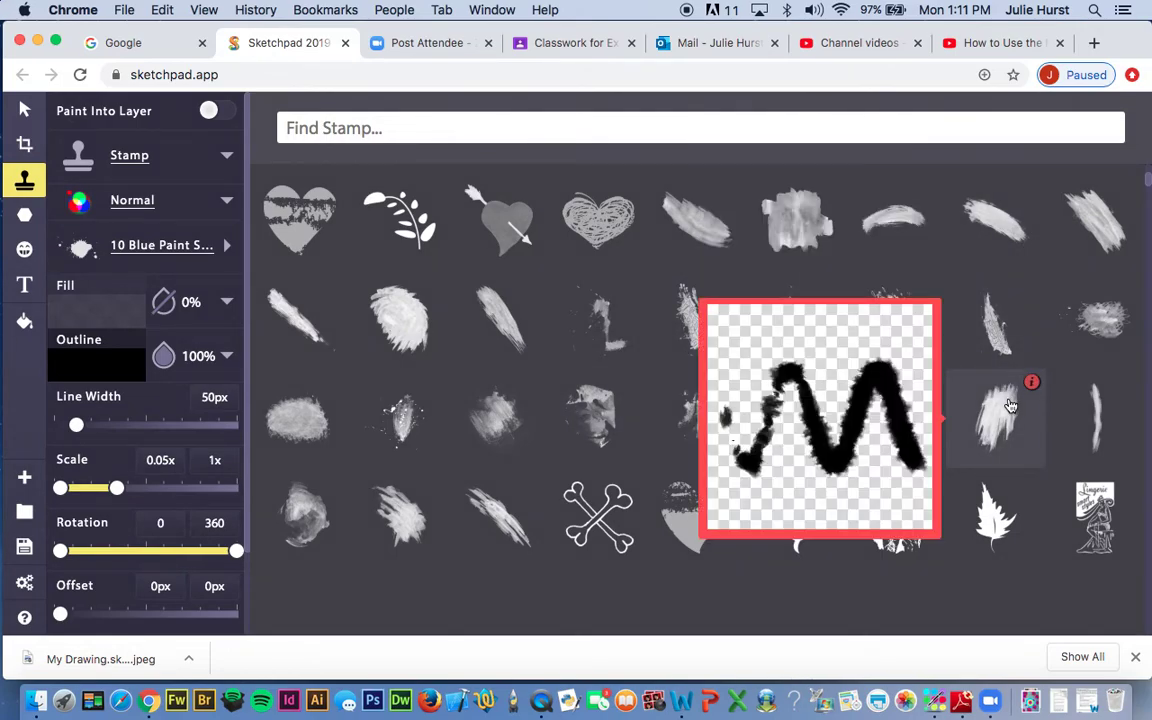
left_click(1010, 405)
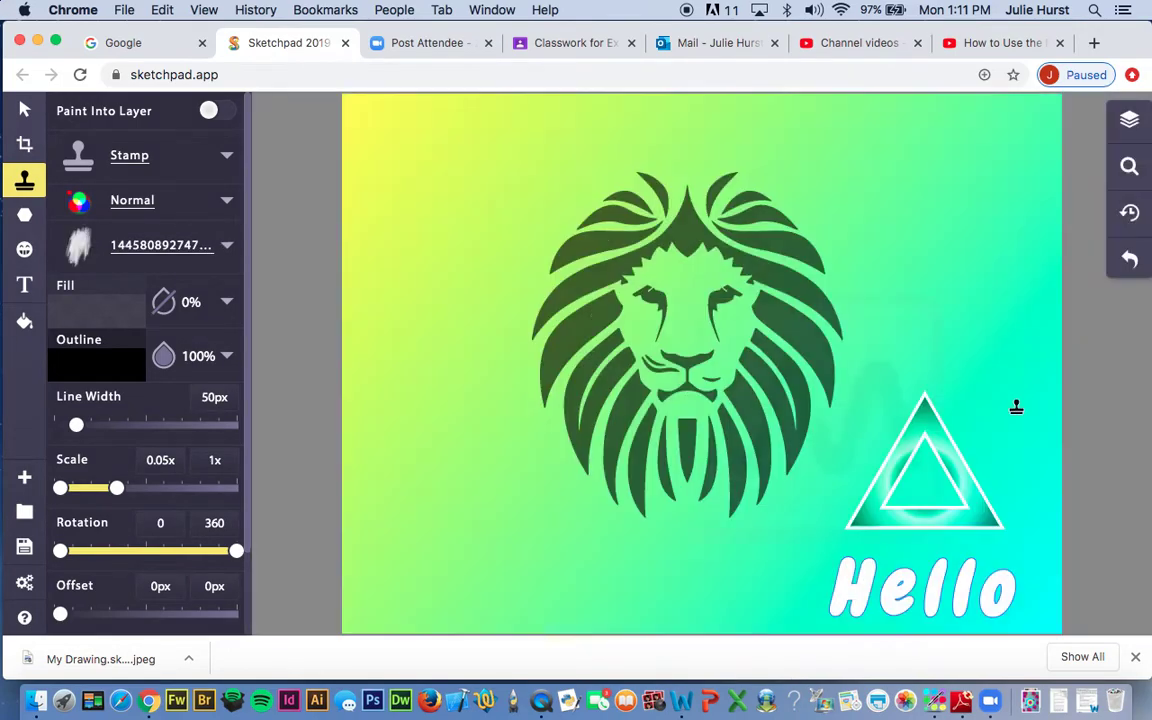
- Set the stamp to purple ac49ff, 0.95x scale, 71px width, 130px offset and 112px spacing
left_click(95, 371)
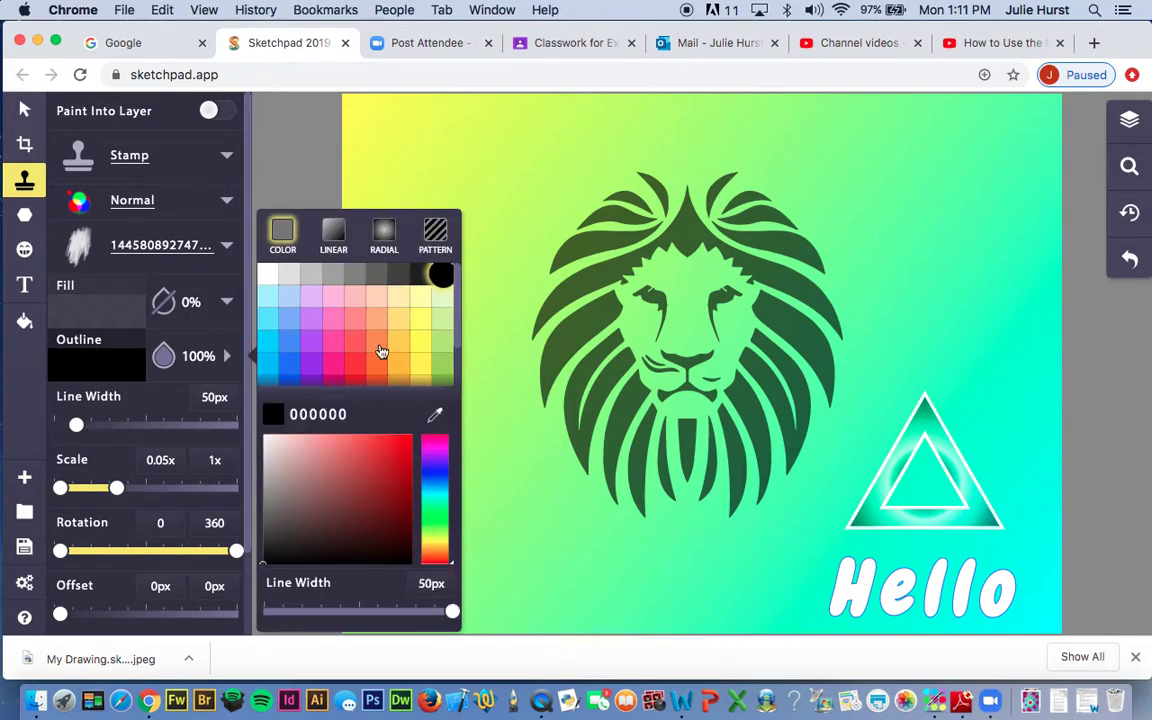
left_click(311, 341)
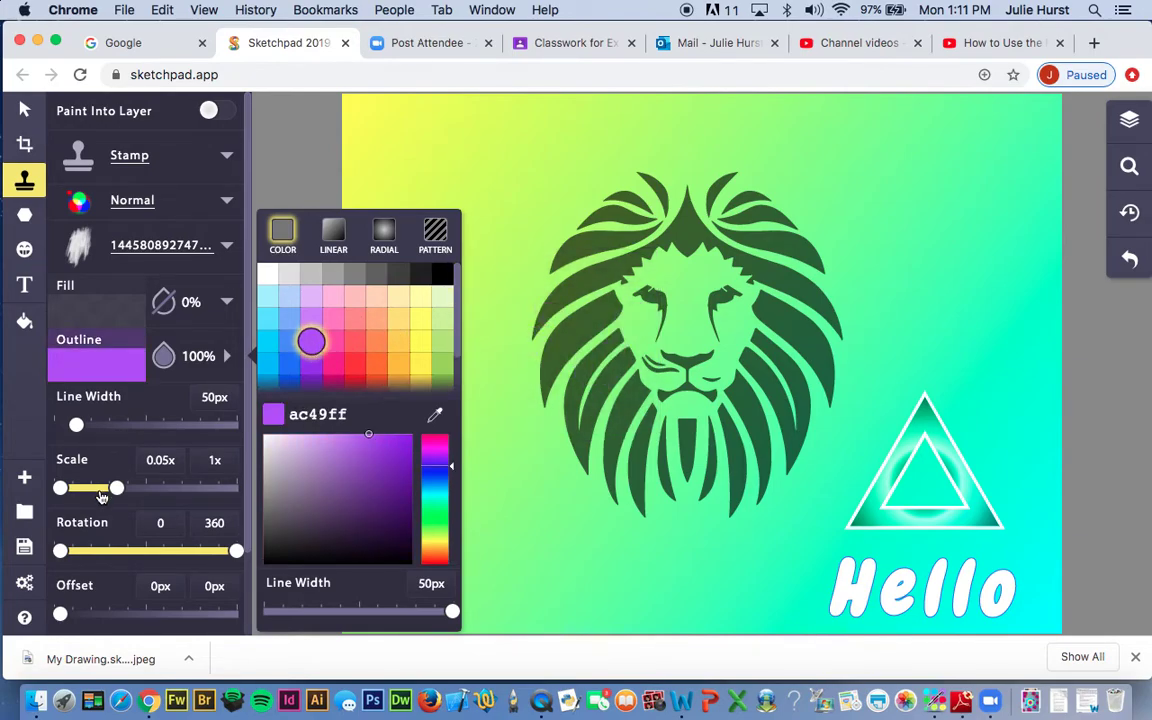
mouse_move(101, 496)
left_mouse_down()
mouse_move(150, 496)
mouse_move(112, 497)
left_mouse_up()
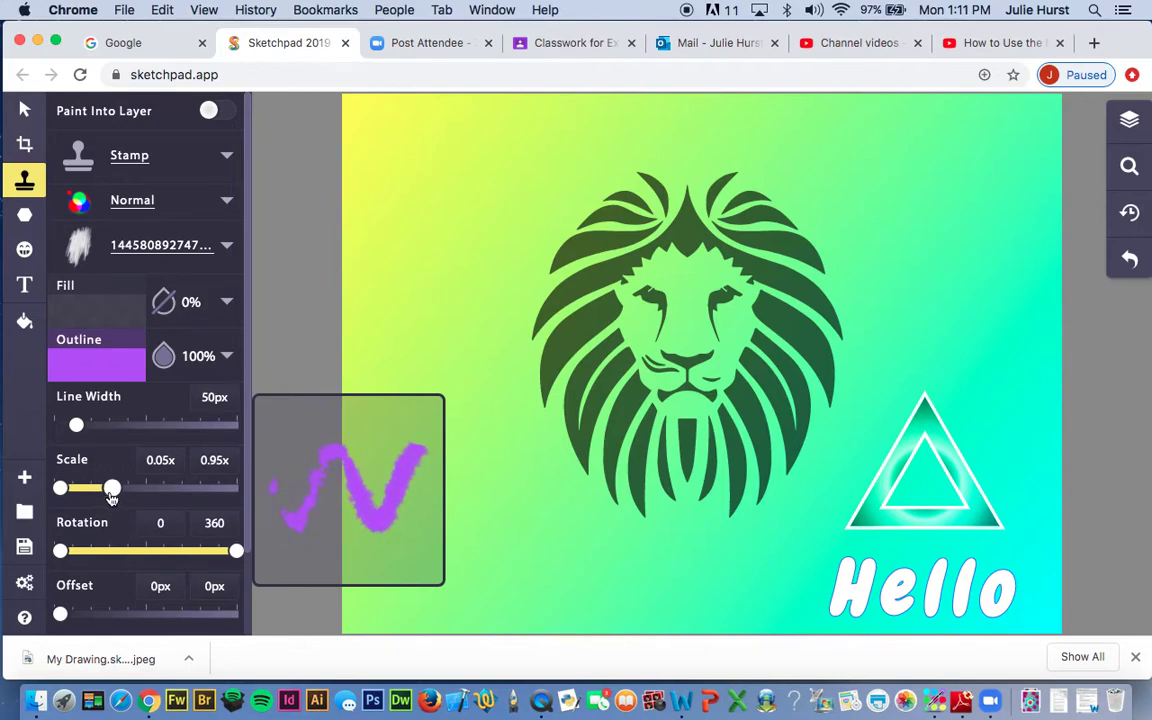
mouse_move(76, 424)
left_mouse_down()
mouse_move(101, 424)
mouse_move(73, 422)
mouse_move(83, 424)
left_mouse_up()
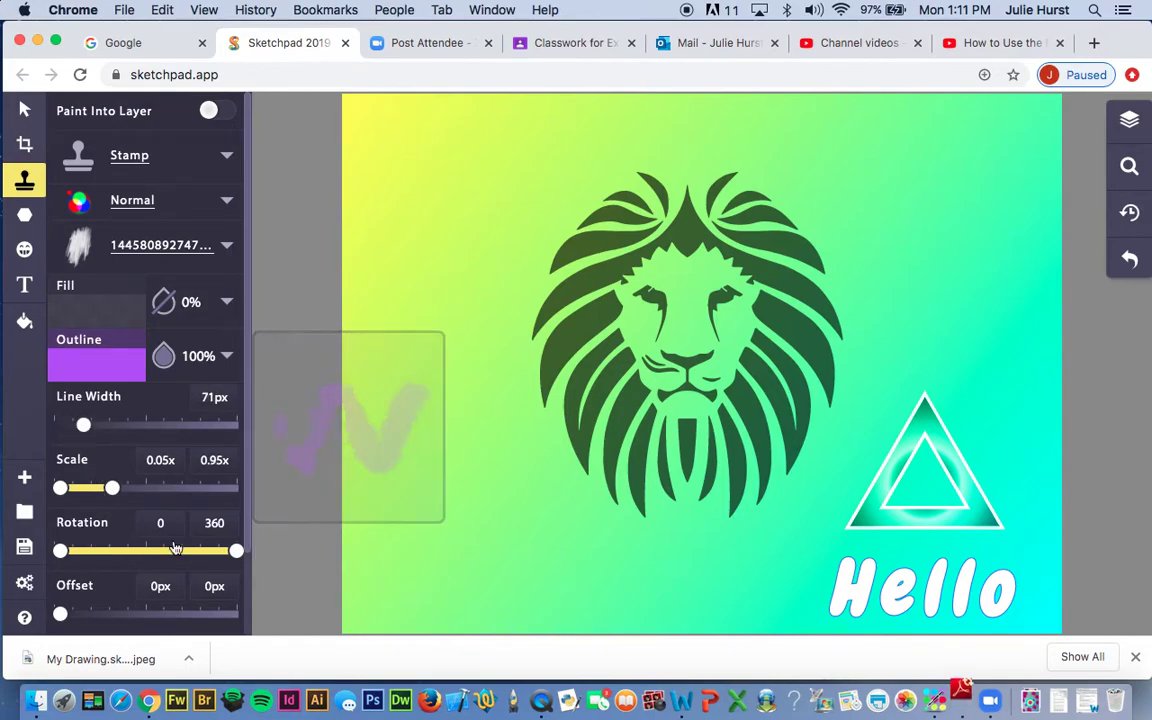
scroll(127, 417, "down", 3)
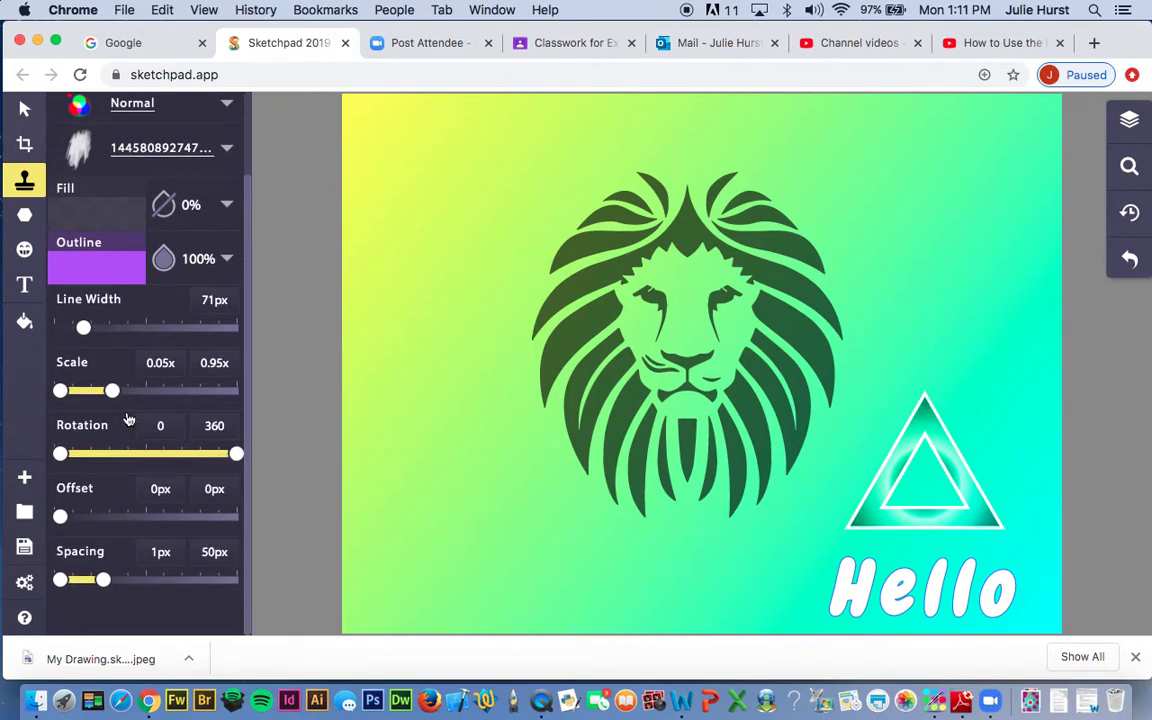
left_click_drag(62, 518, 156, 582)
left_click_drag(100, 524, 175, 536)
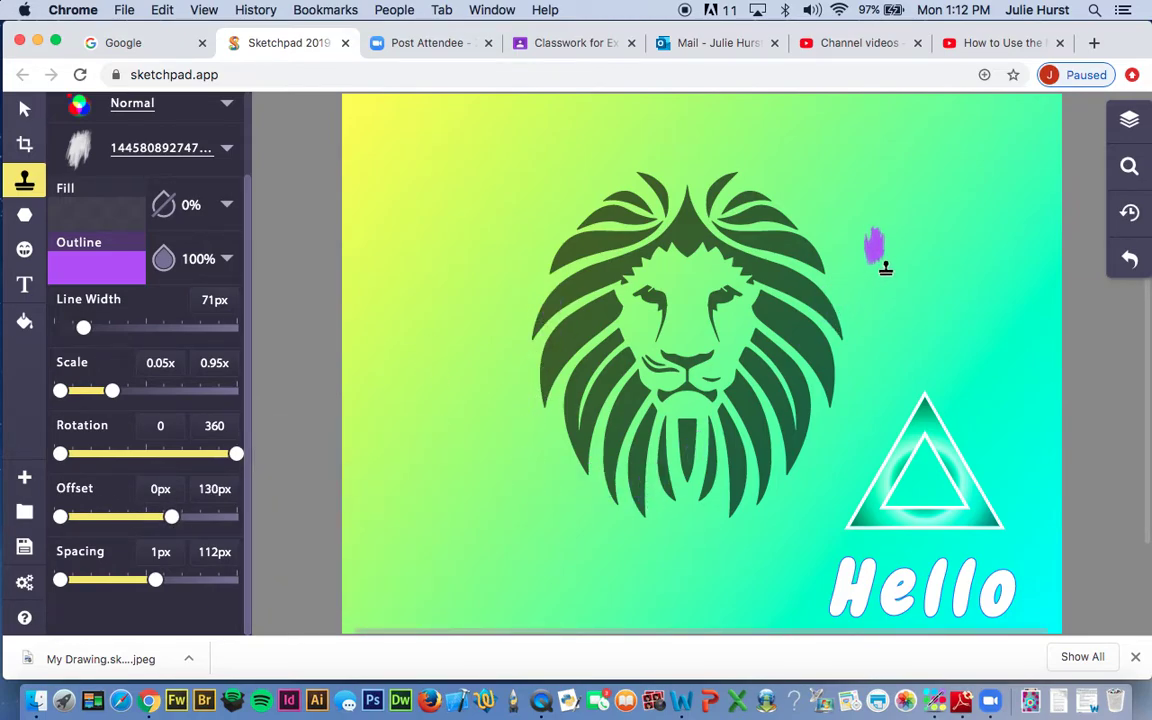
- Drag purple paint-streak stamps from the upper right, across the lion, to the lower left
mouse_move(884, 268)
left_mouse_down()
mouse_move(716, 250)
mouse_move(636, 282)
mouse_move(542, 382)
mouse_move(511, 440)
mouse_move(516, 470)
mouse_move(610, 545)
mouse_move(673, 527)
mouse_move(771, 455)
mouse_move(880, 324)
mouse_move(924, 232)
mouse_move(804, 192)
mouse_move(557, 162)
mouse_move(432, 241)
mouse_move(414, 516)
mouse_move(692, 576)
left_mouse_up()
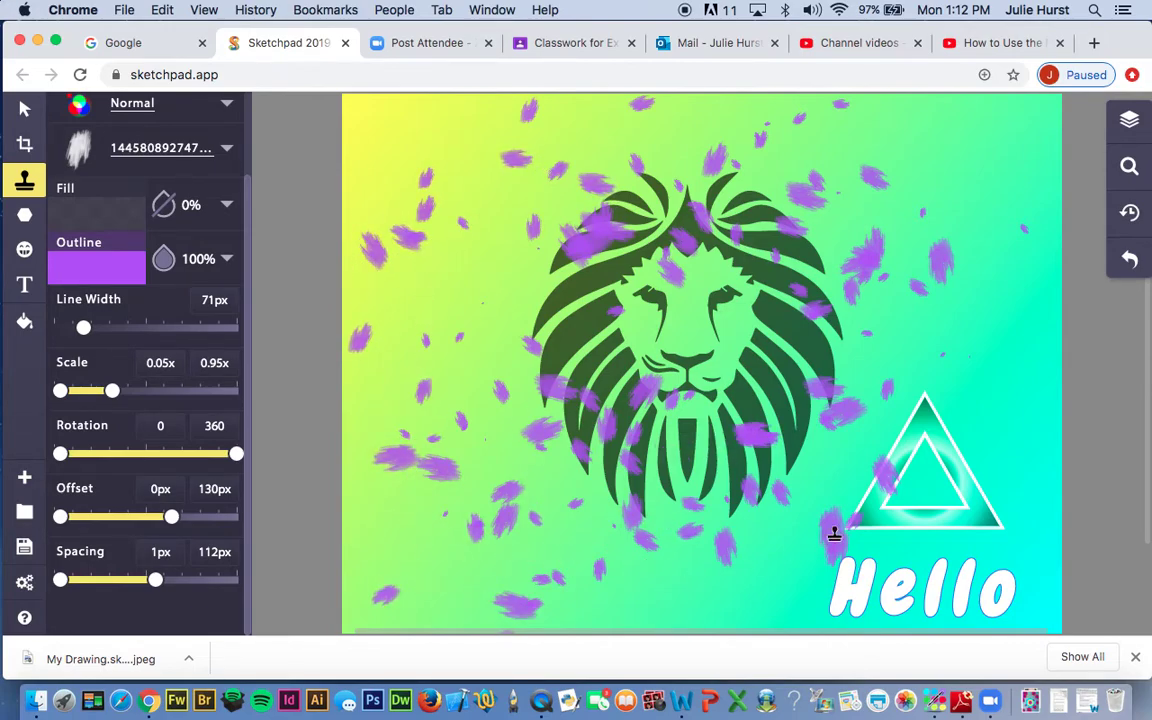
scroll(157, 170, "up", 2)
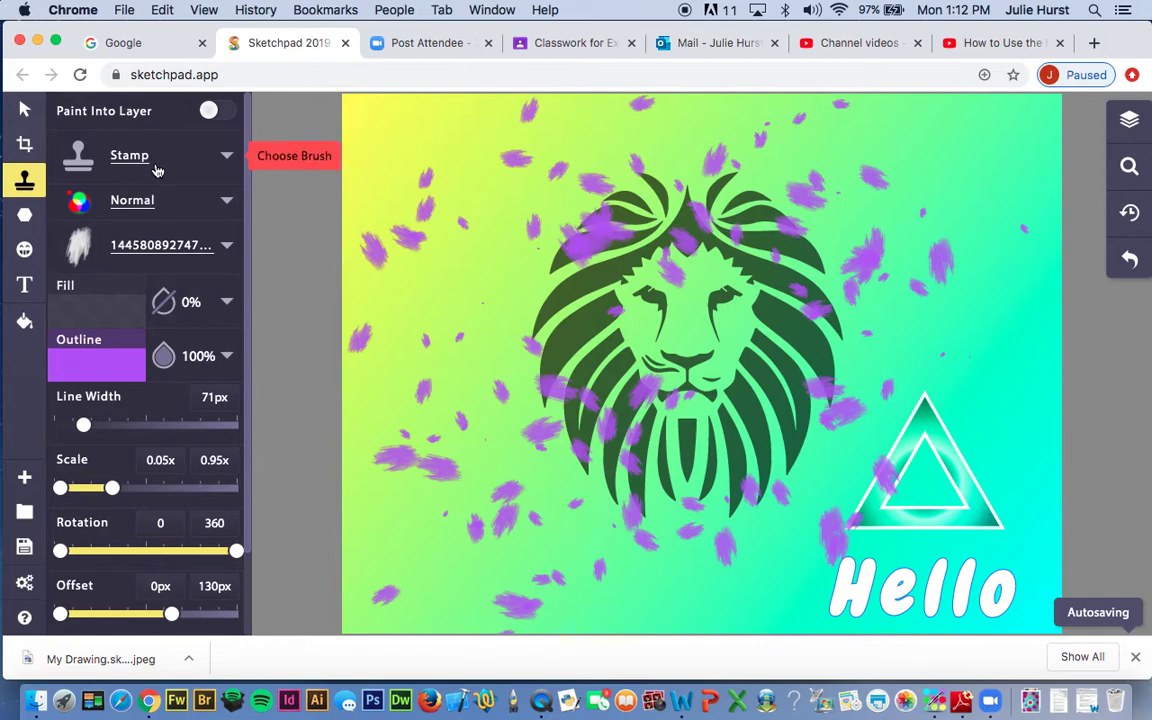
- Switch to the Paintbrush and experiment with wider line widths and softer blur
left_click(157, 172)
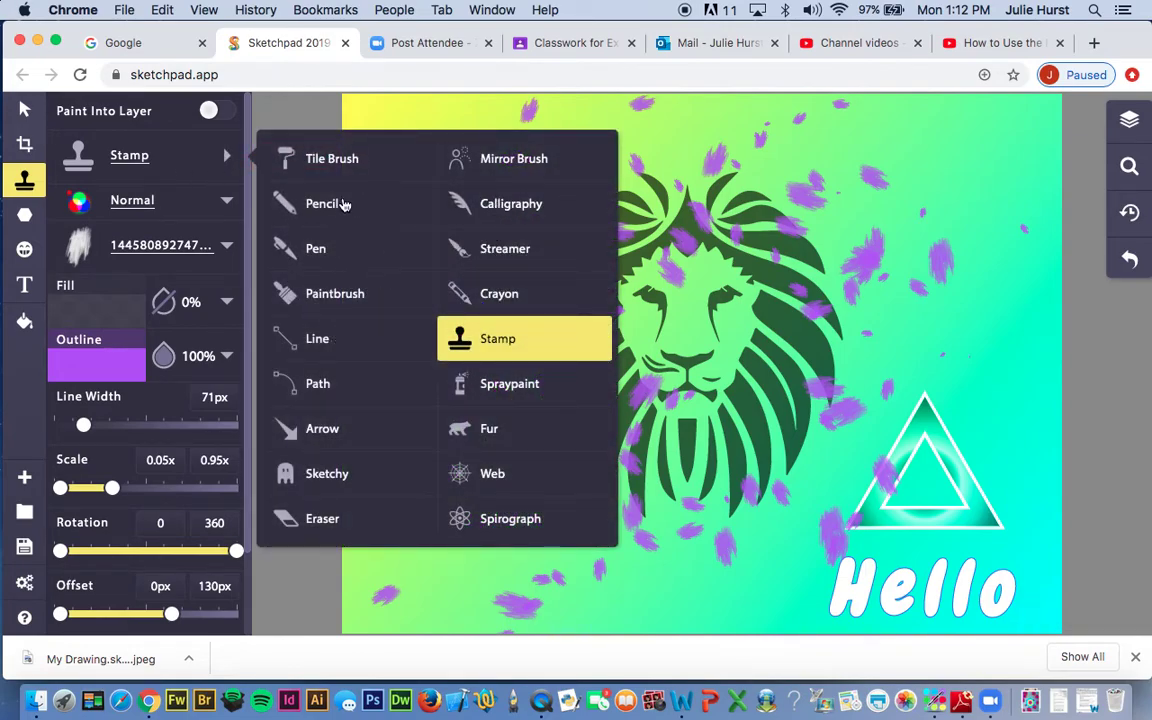
left_click(338, 297)
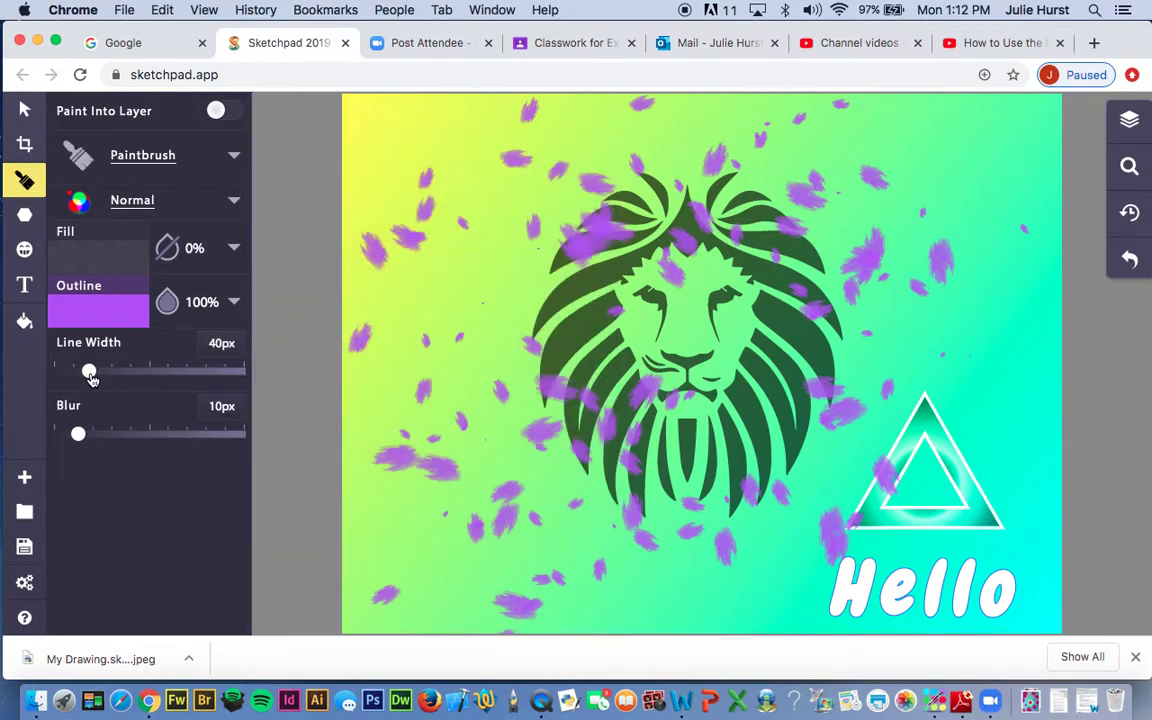
mouse_move(89, 373)
left_mouse_down()
mouse_move(129, 371)
mouse_move(81, 371)
left_mouse_up()
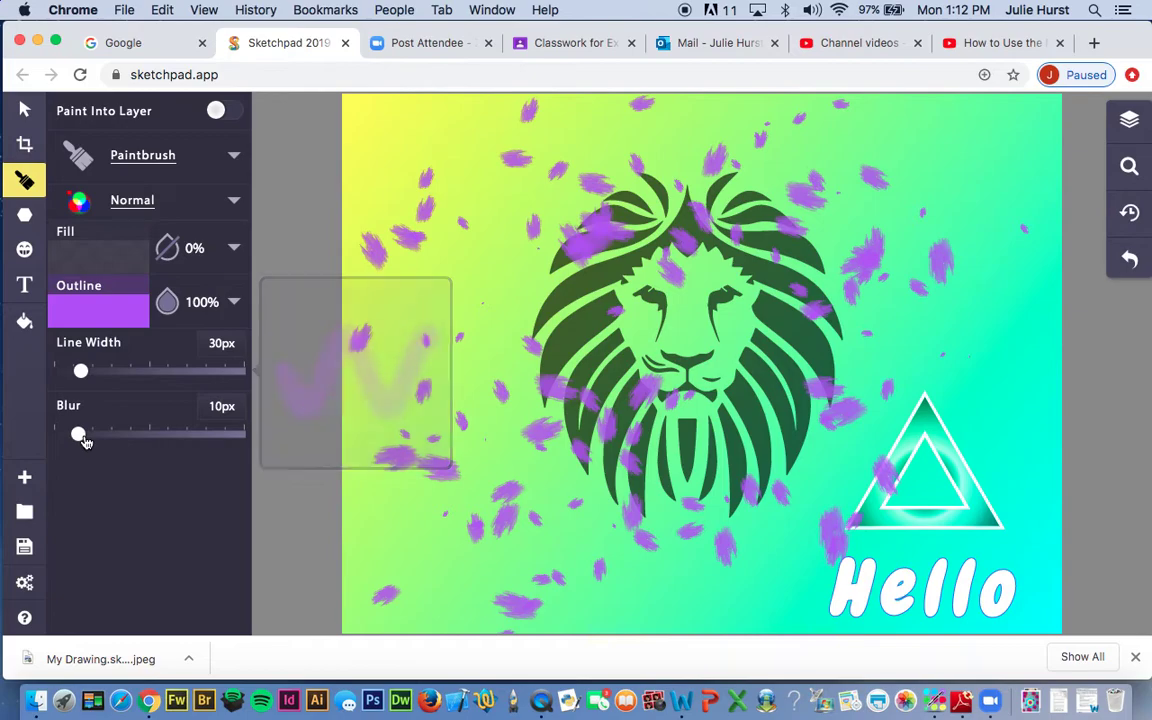
mouse_move(79, 435)
left_mouse_down()
mouse_move(148, 435)
mouse_move(98, 439)
mouse_move(117, 440)
left_mouse_up()
mouse_move(82, 372)
left_mouse_down()
mouse_move(146, 390)
mouse_move(125, 394)
left_mouse_up()
mouse_move(137, 437)
left_mouse_down()
mouse_move(81, 433)
mouse_move(96, 433)
left_mouse_up()
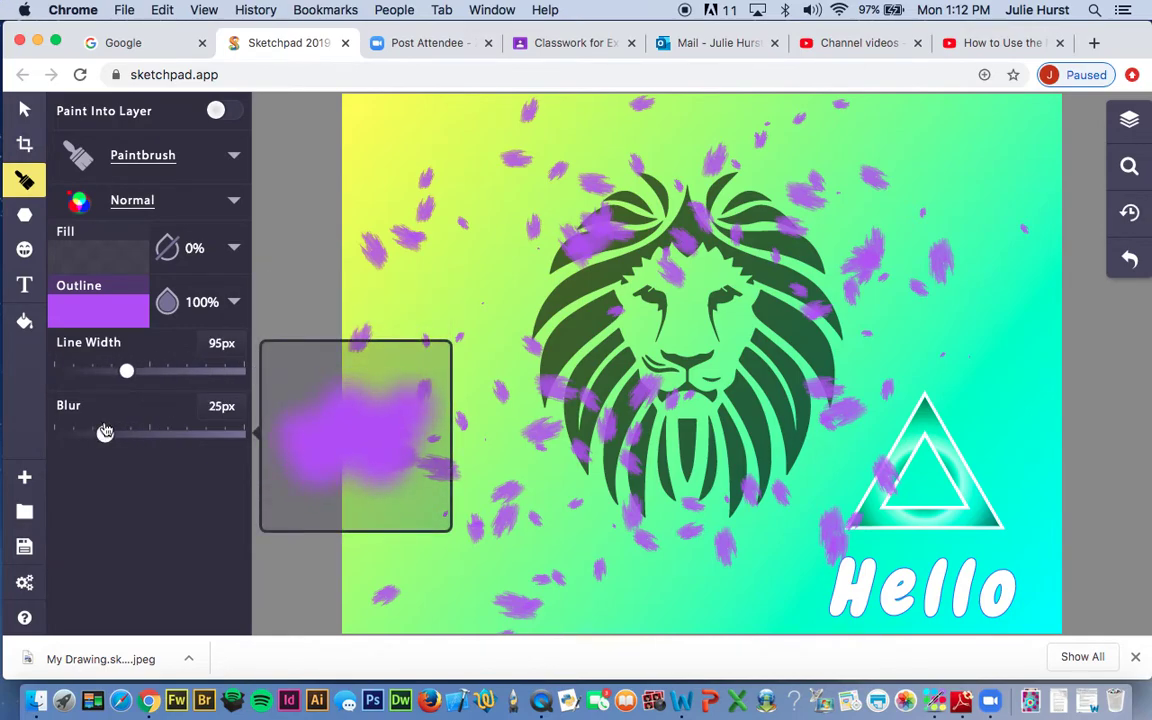
- Try the Pencil brush, then settle on the Mirror Brush instead
left_click(113, 311)
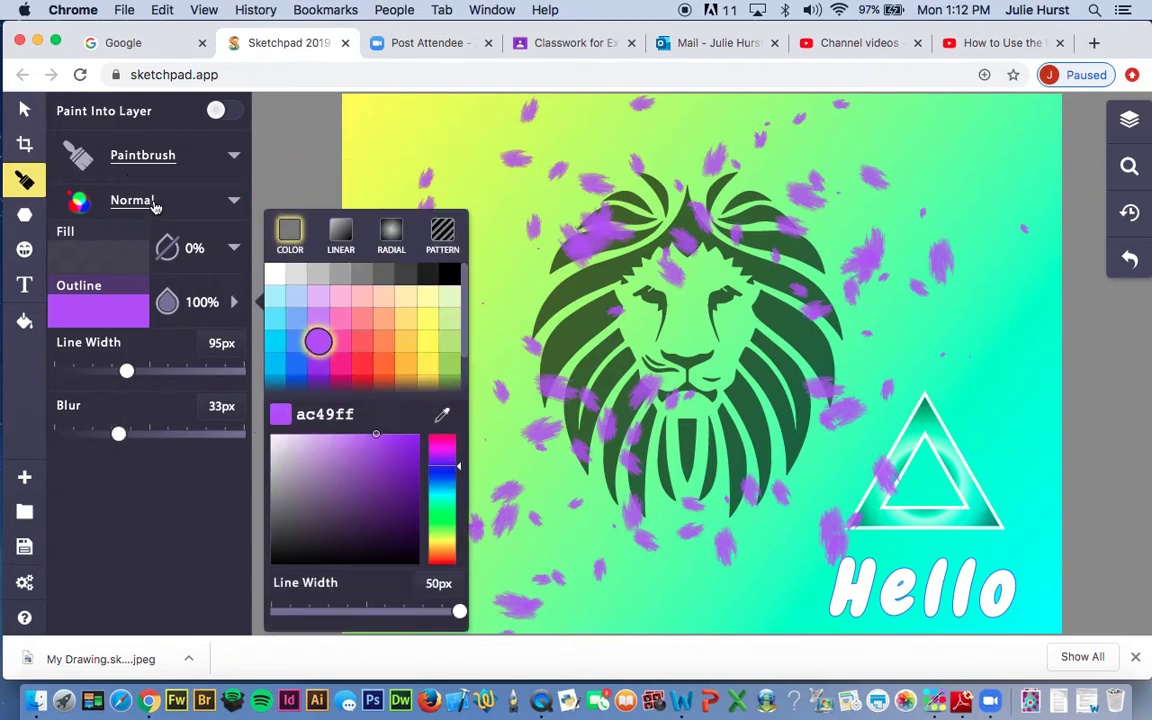
left_click(145, 158)
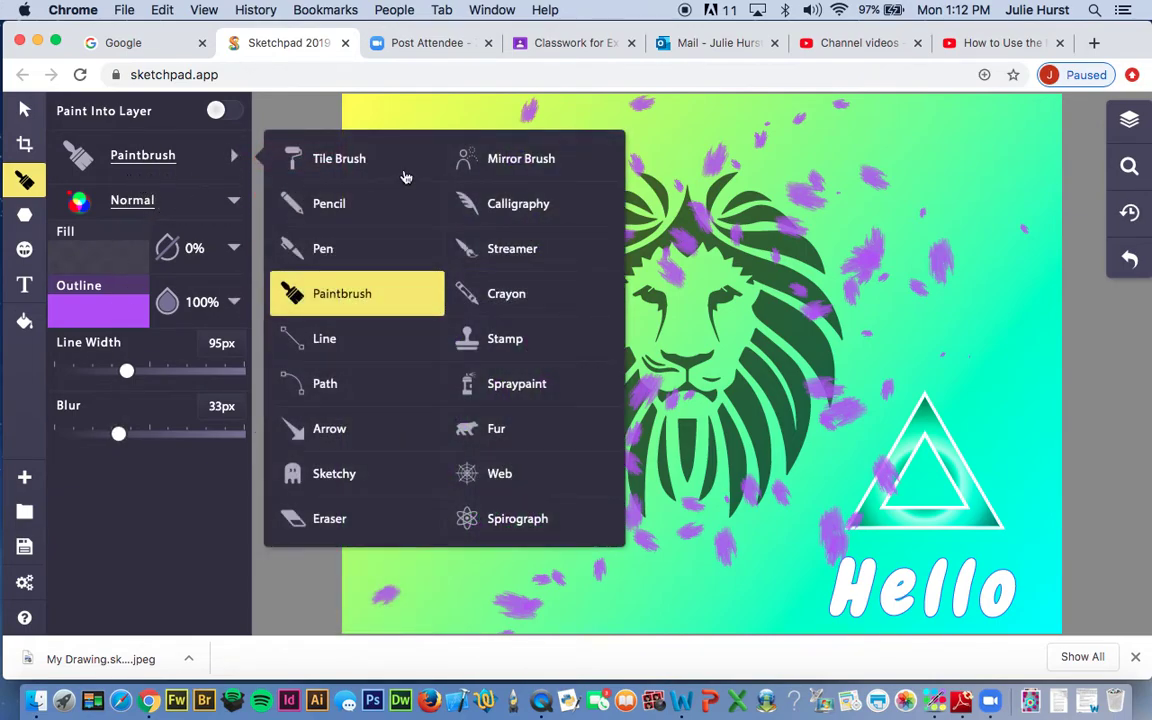
left_click(385, 205)
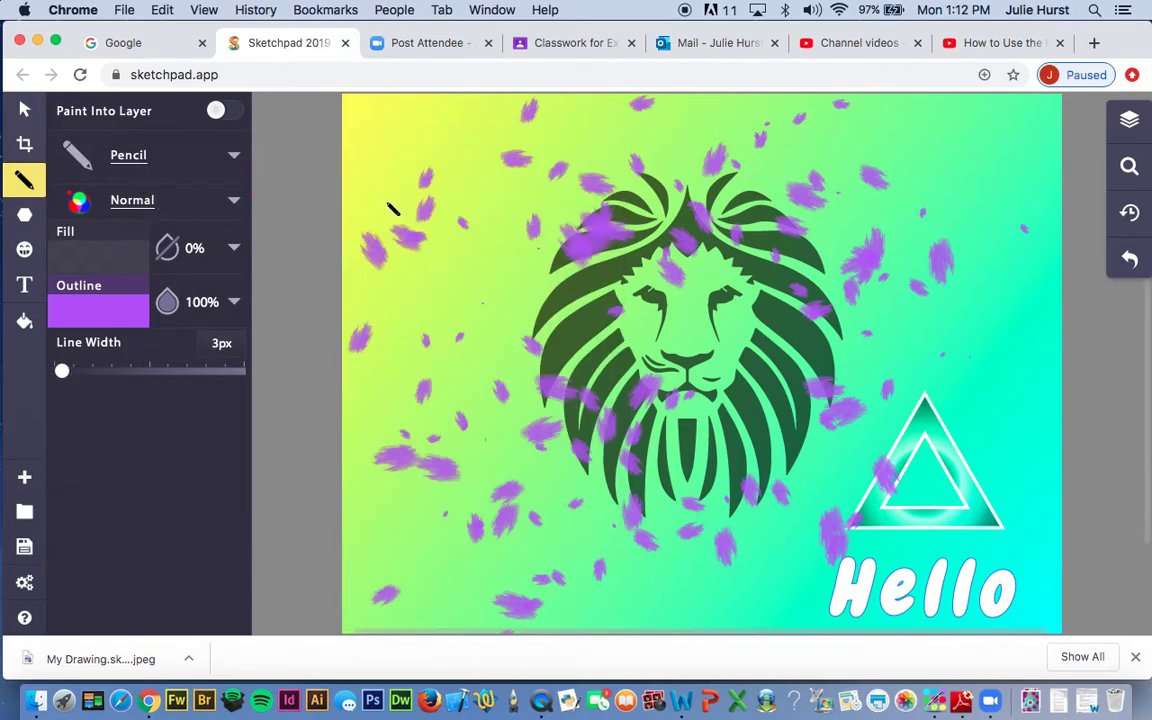
left_click(158, 178)
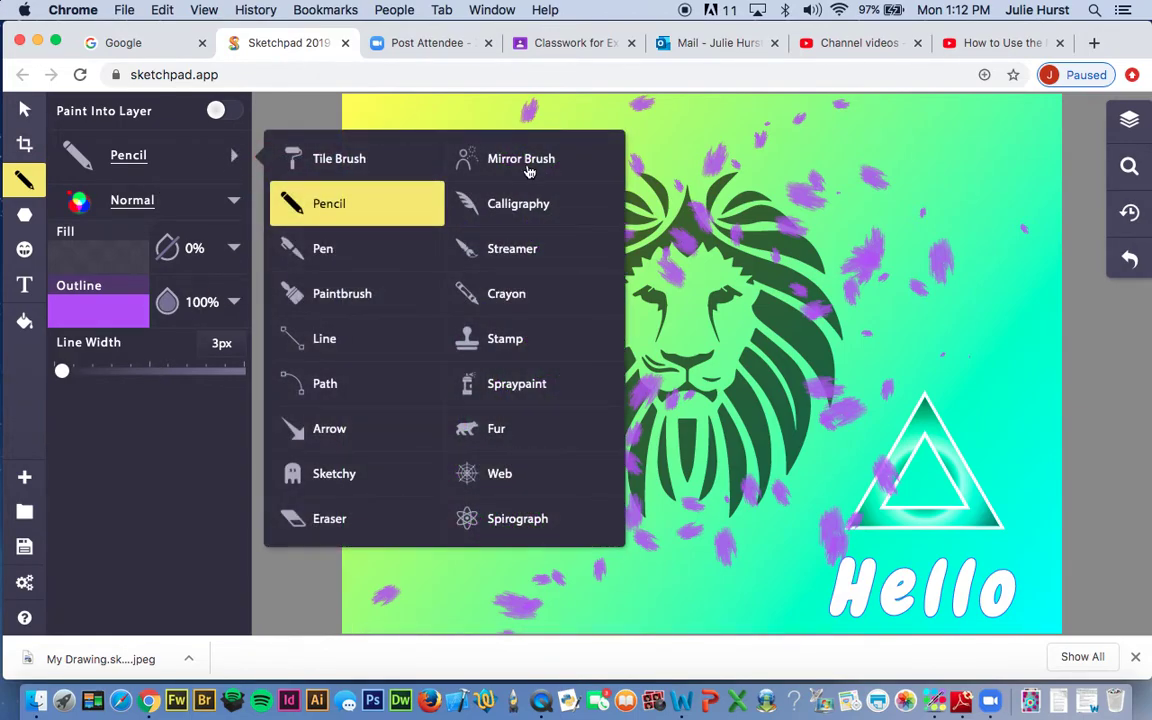
left_click(521, 160)
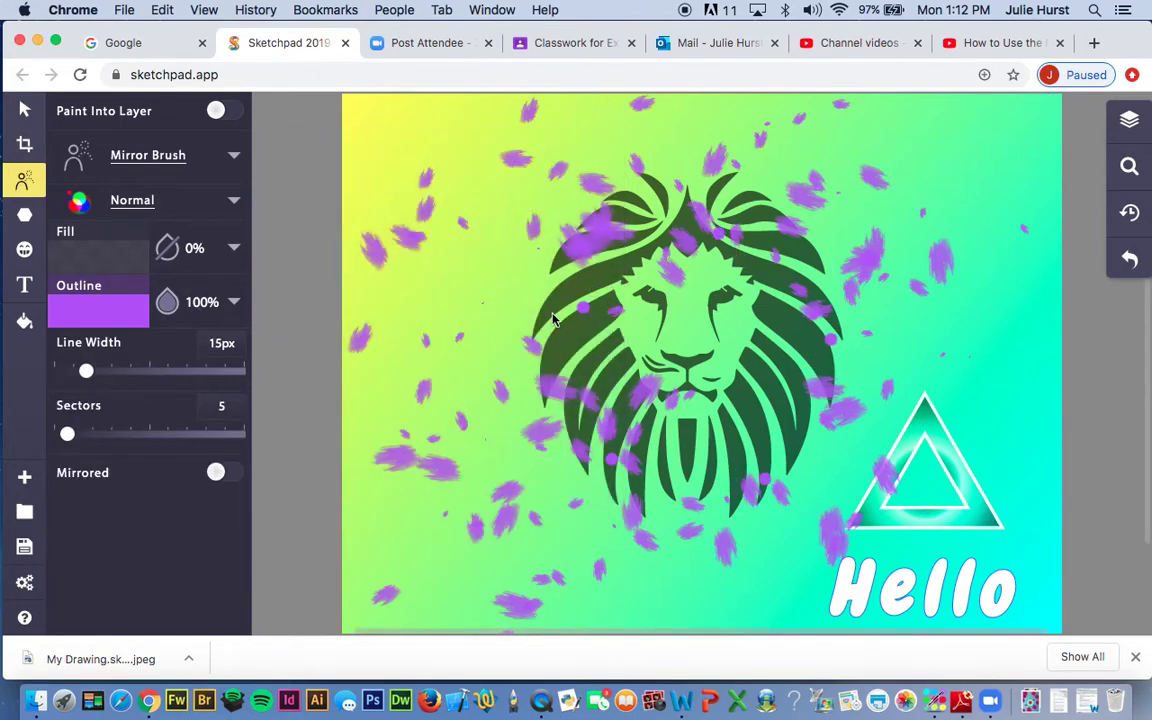
- Set hot pink f3228a, 1.5px width and 27 sectors, then draw a spiral around the lion's face
left_click(92, 320)
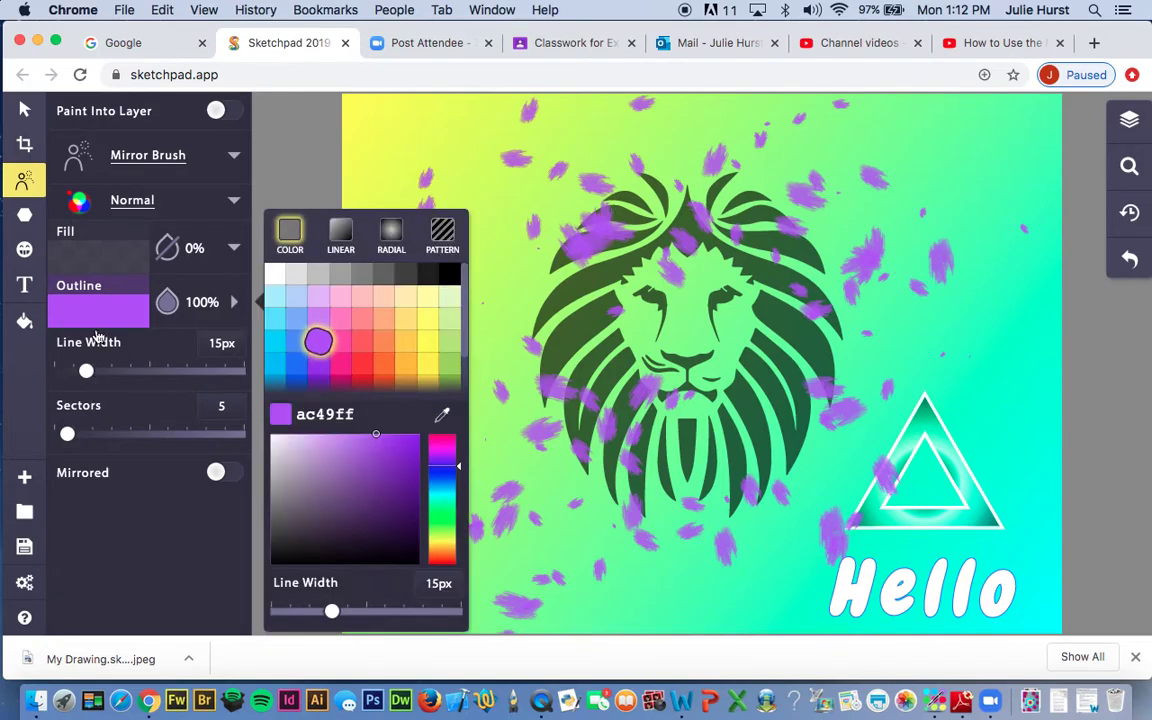
left_click(340, 362)
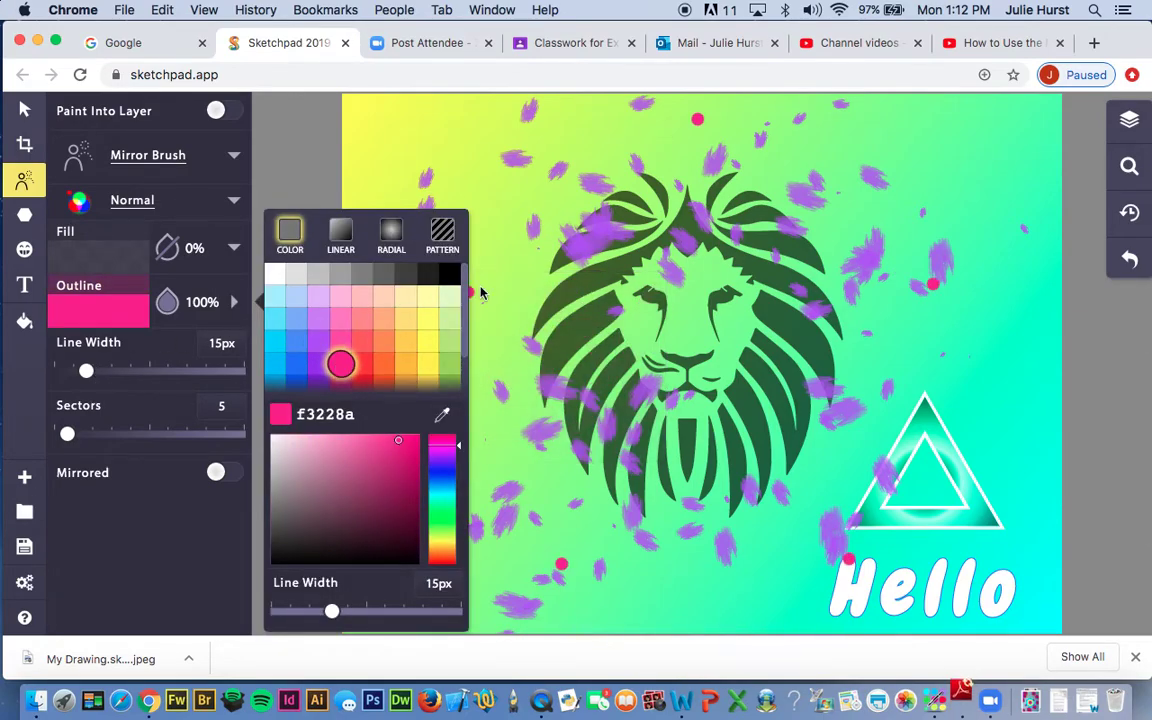
left_click_drag(73, 438, 43, 440)
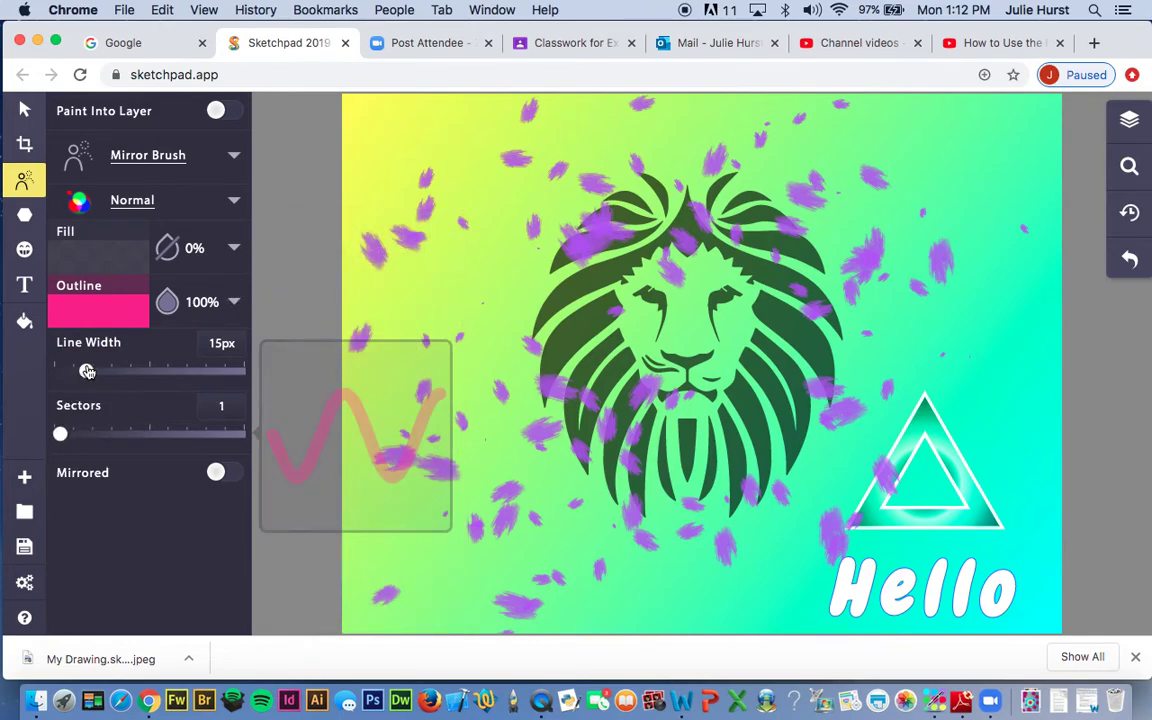
left_click_drag(86, 370, 59, 372)
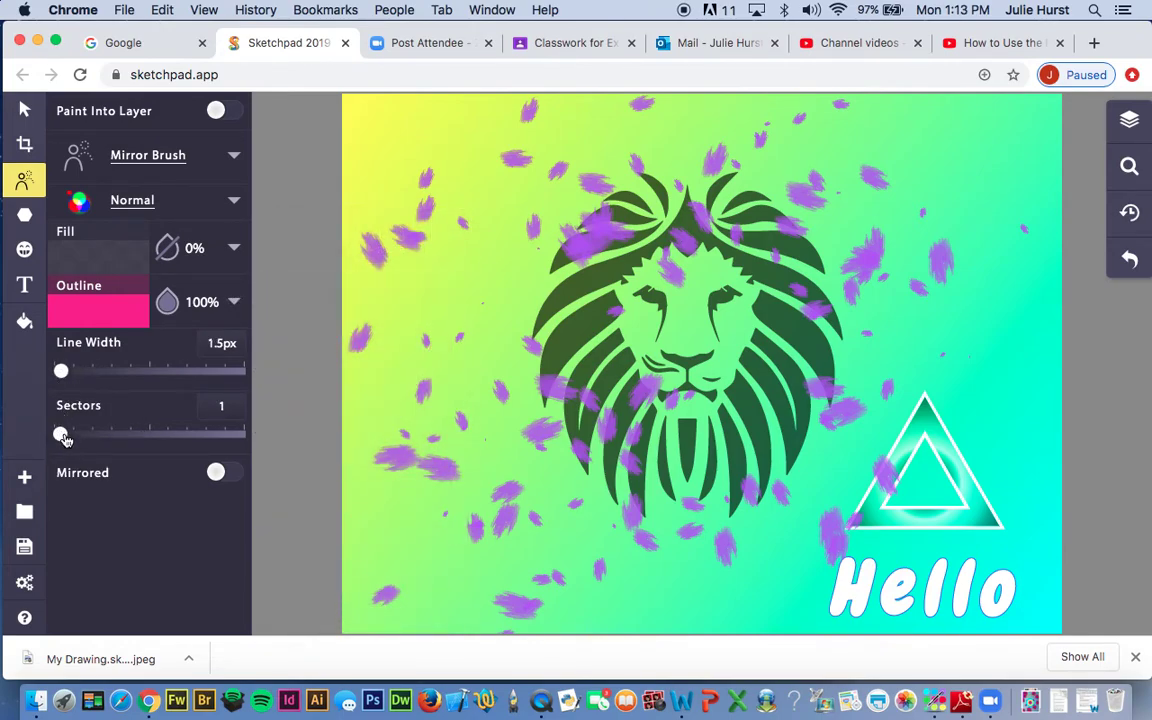
left_click_drag(60, 433, 107, 433)
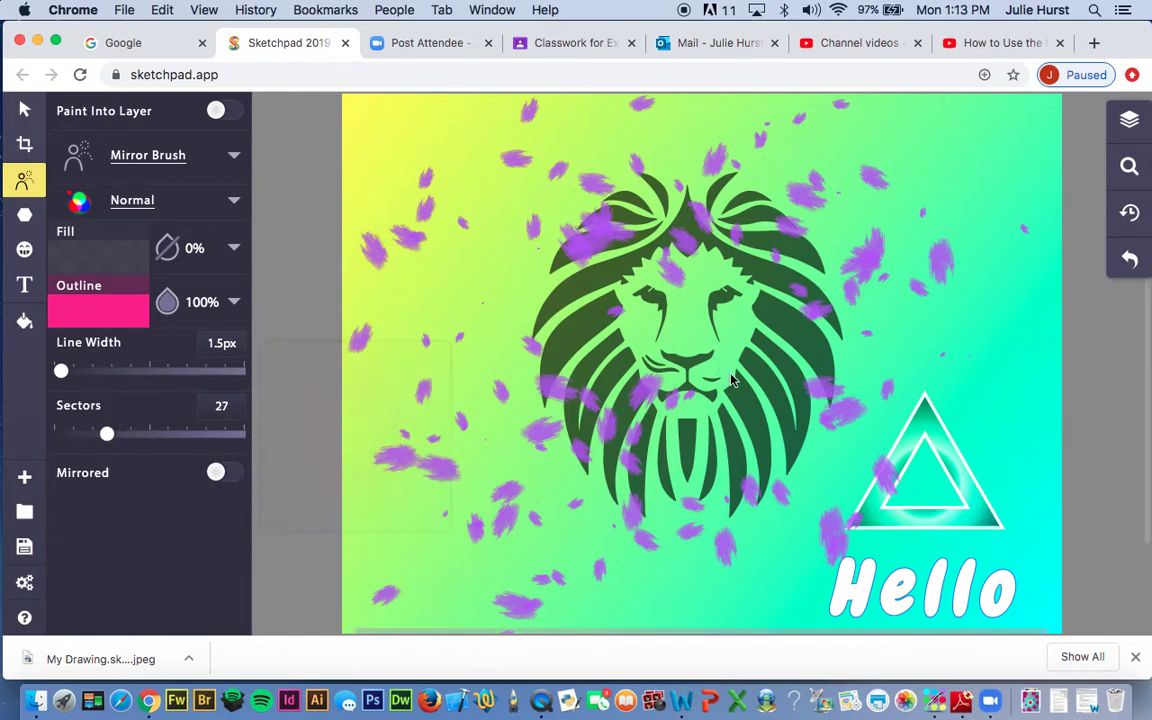
mouse_move(705, 330)
left_mouse_down()
mouse_move(680, 385)
mouse_move(535, 475)
mouse_move(489, 561)
mouse_move(411, 617)
left_mouse_up()
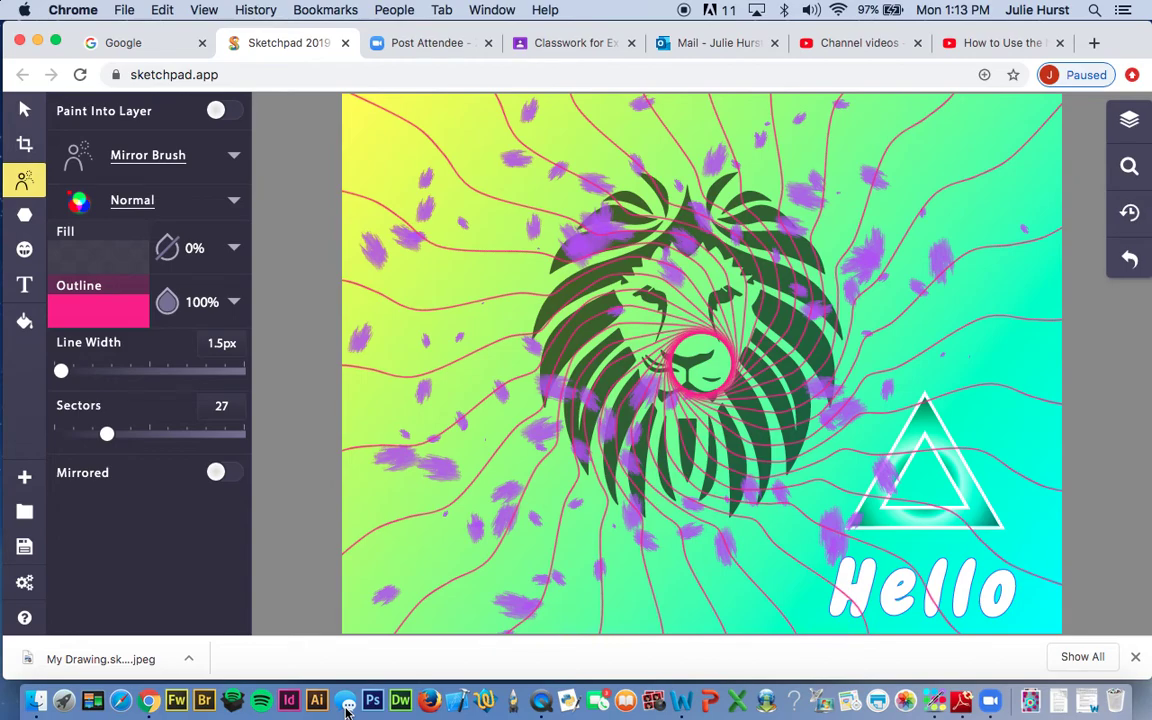
- Try Multiply, then select the Mirror Brush layer and set it to Color Dodge
left_click(231, 200)
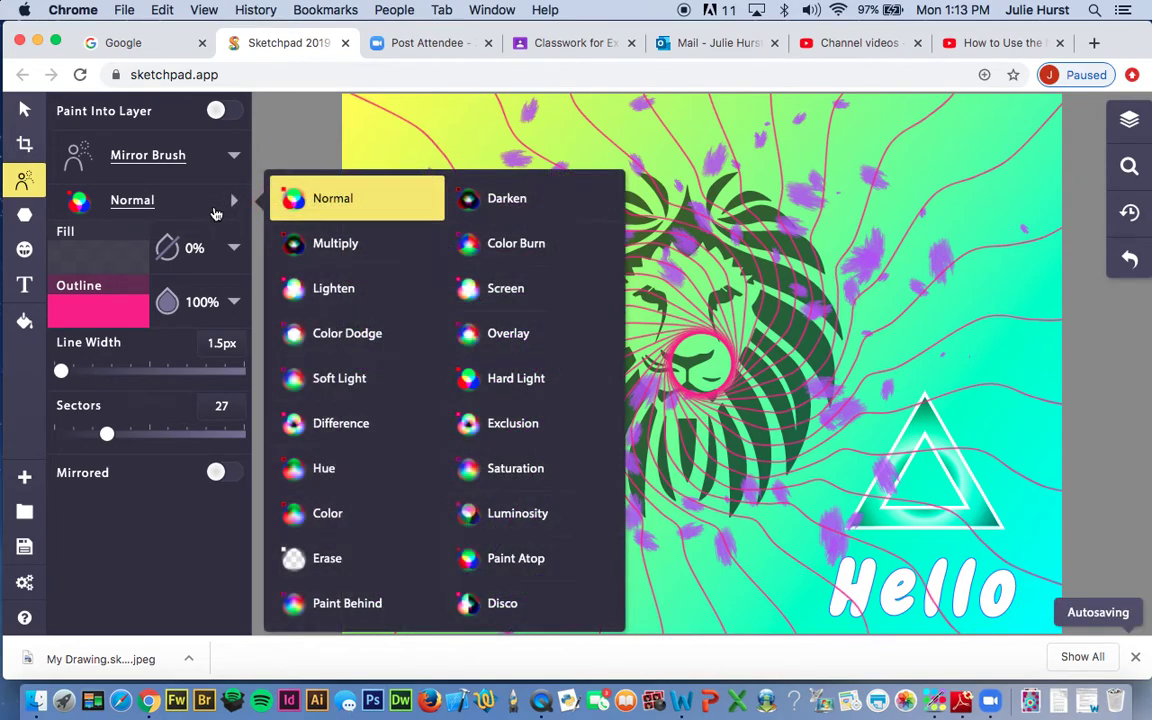
left_click(385, 248)
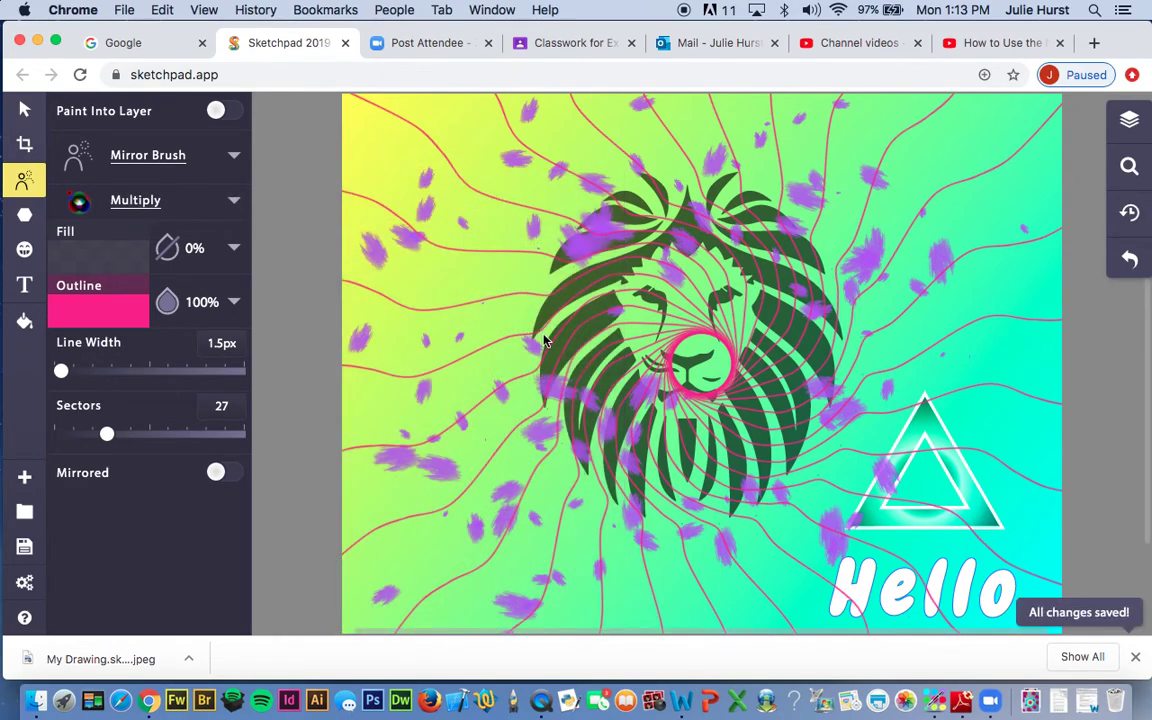
left_click(1130, 118)
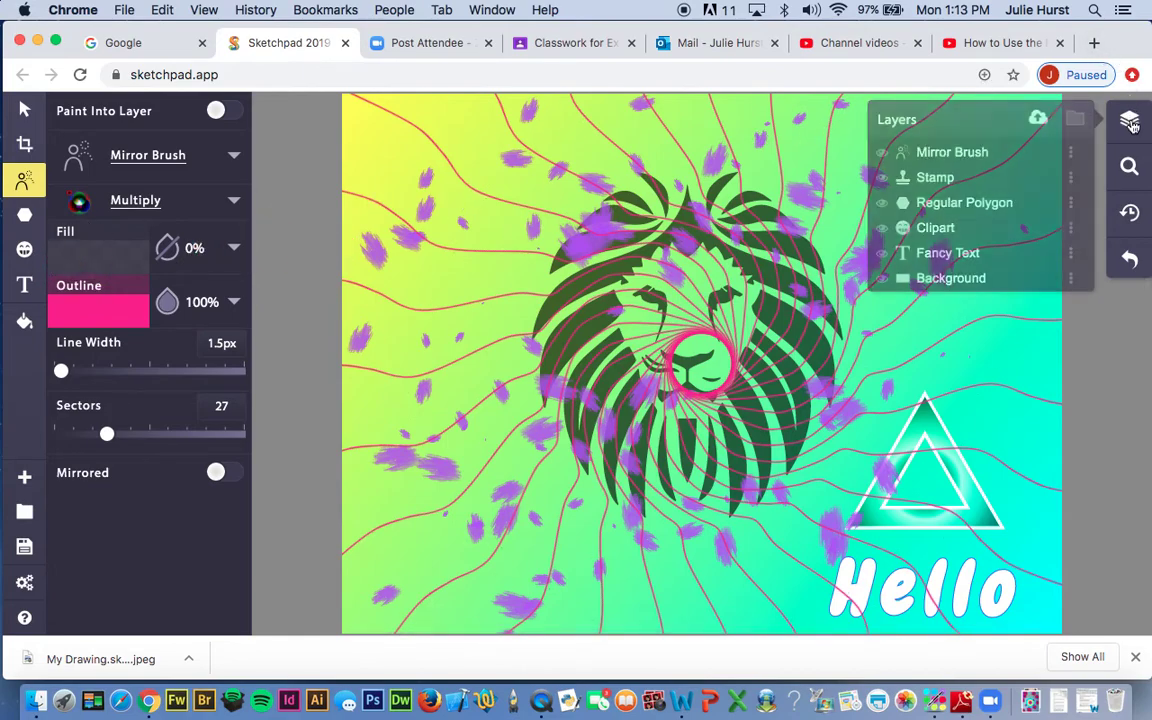
left_click(1002, 176)
left_click(982, 153)
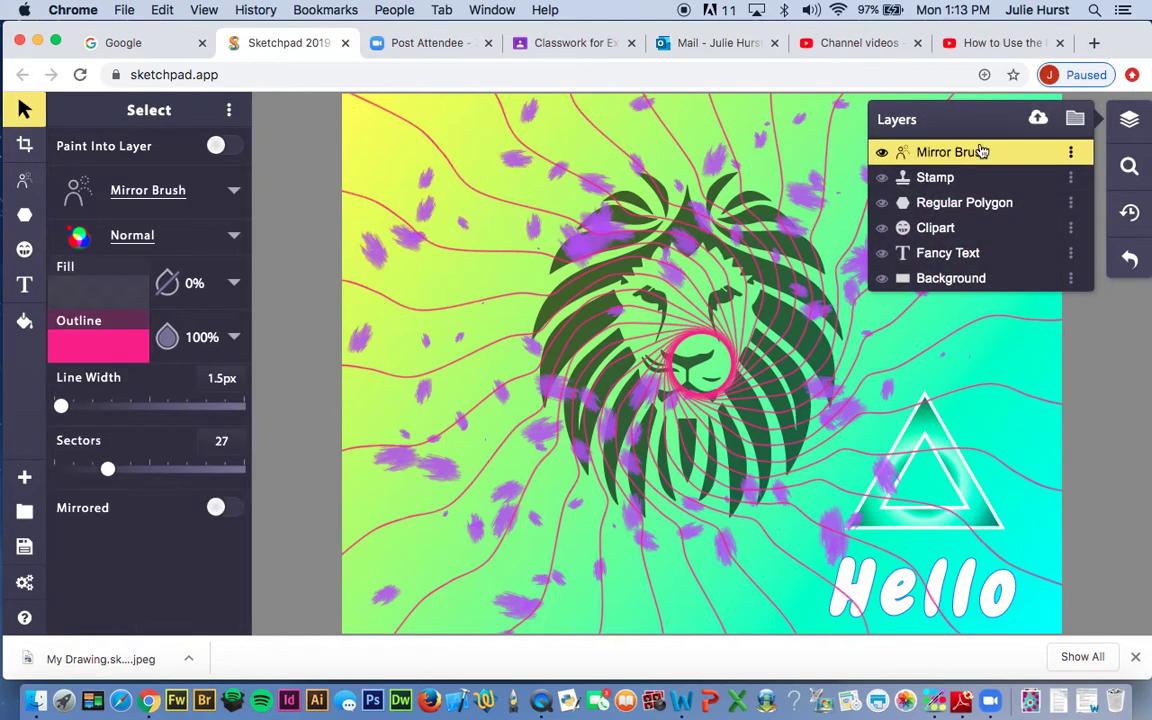
left_click(206, 250)
left_click(310, 332)
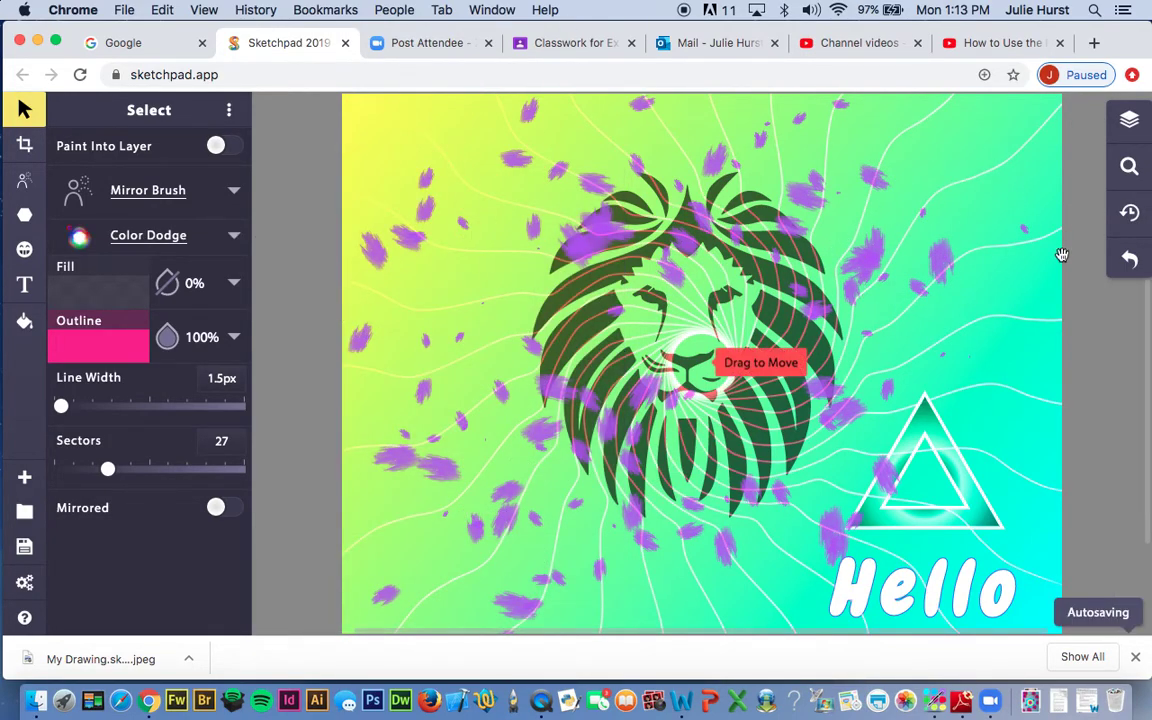
left_click(1122, 133)
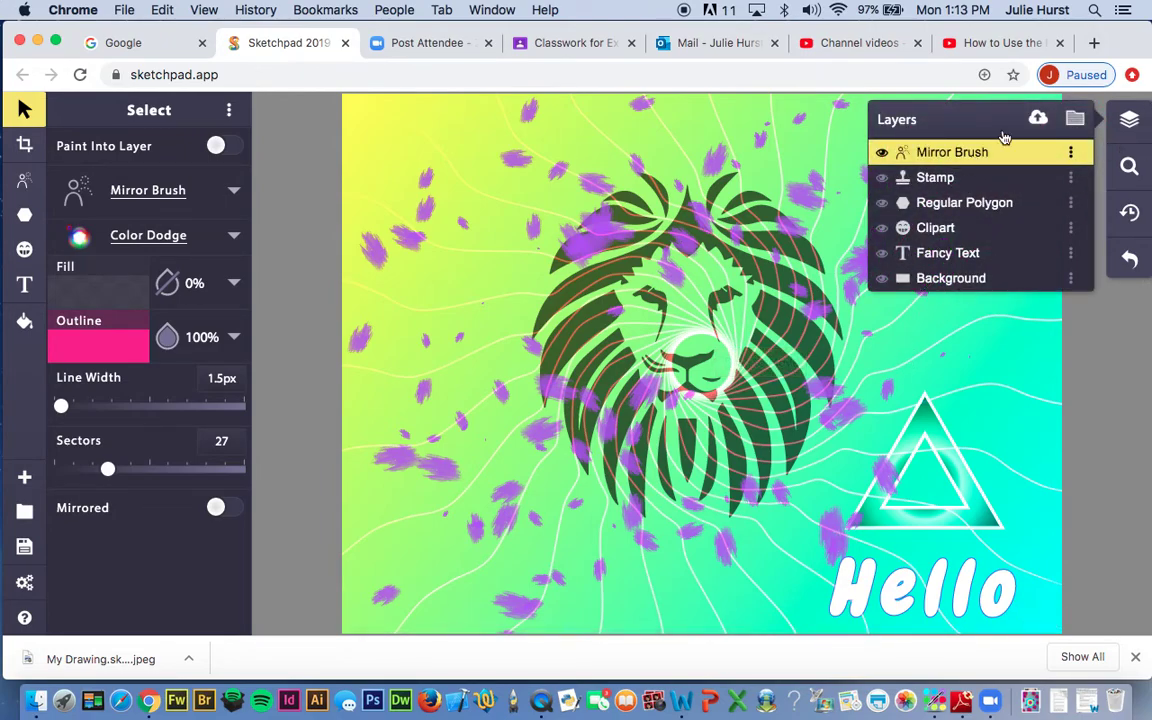
left_click(23, 146)
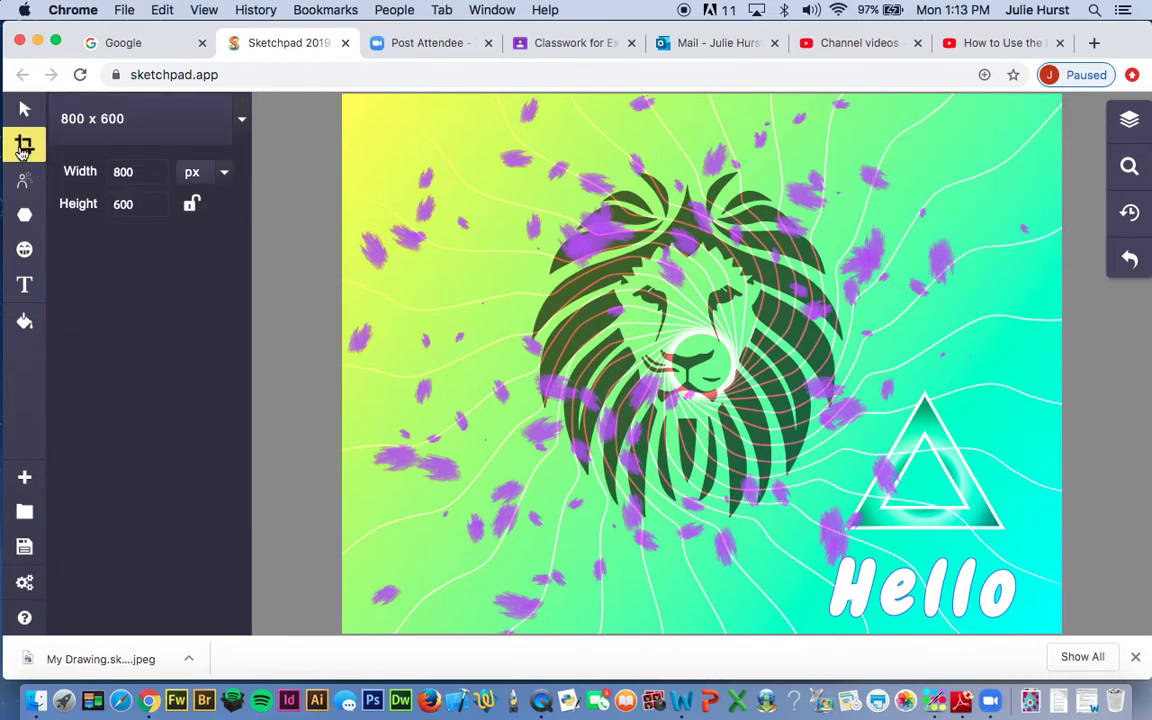
left_click(23, 146)
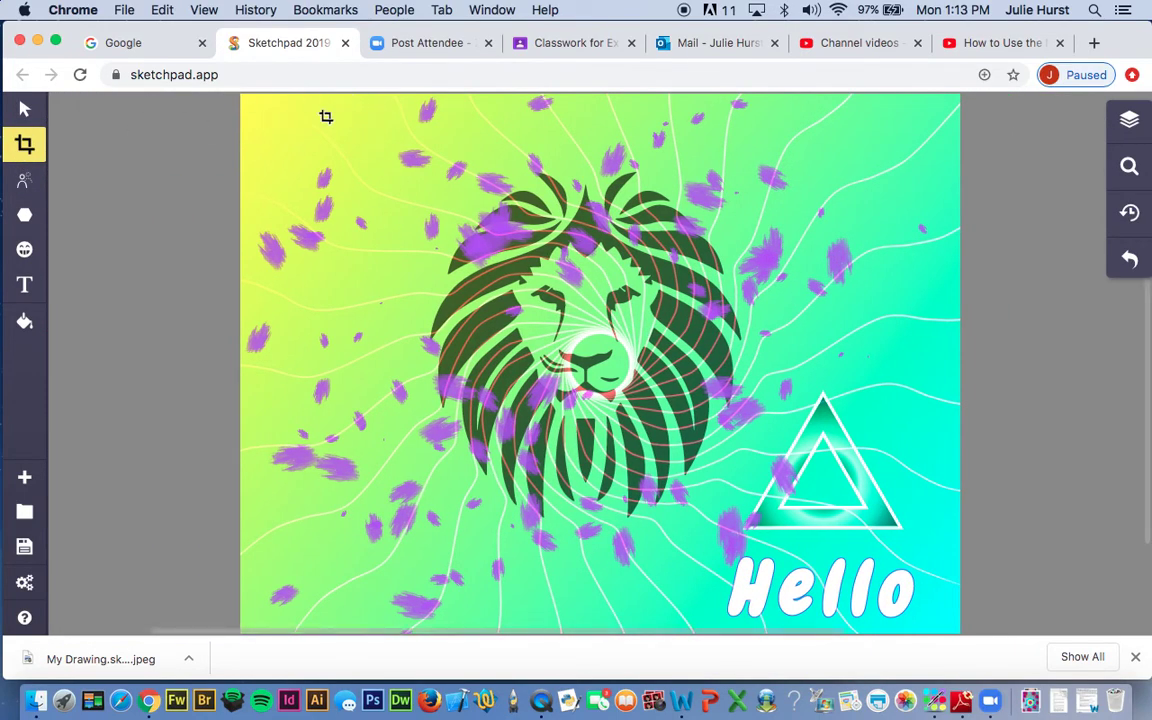
left_click_drag(320, 109, 943, 624)
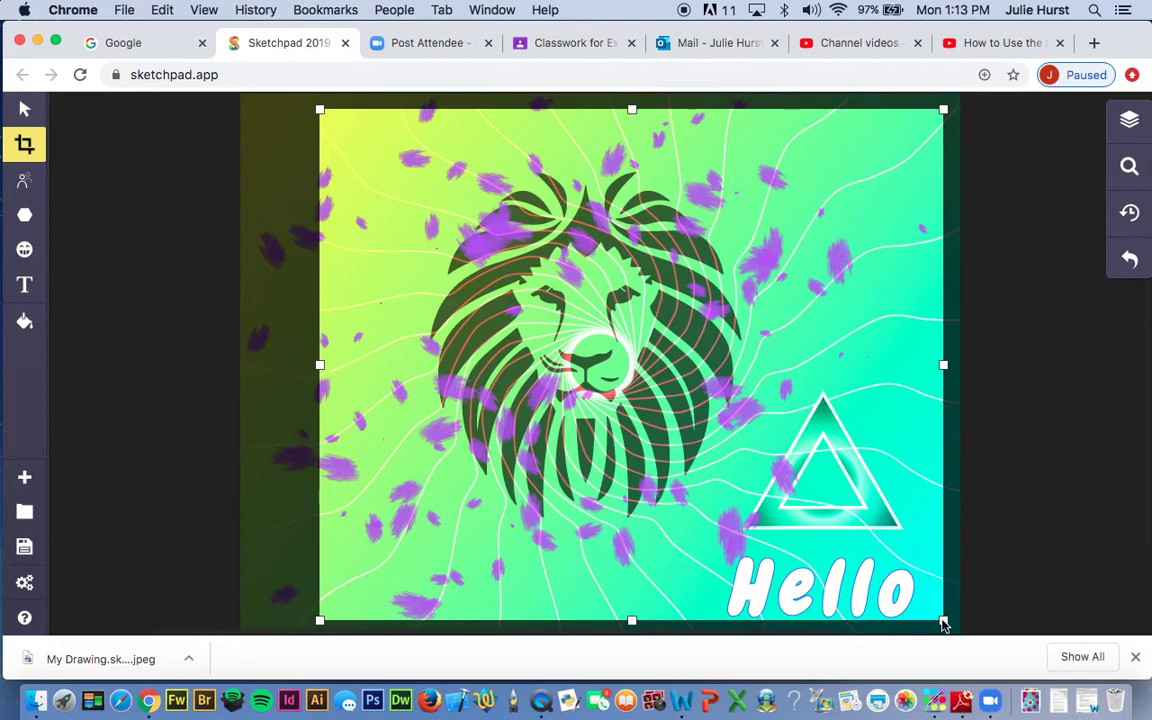
key("Return")
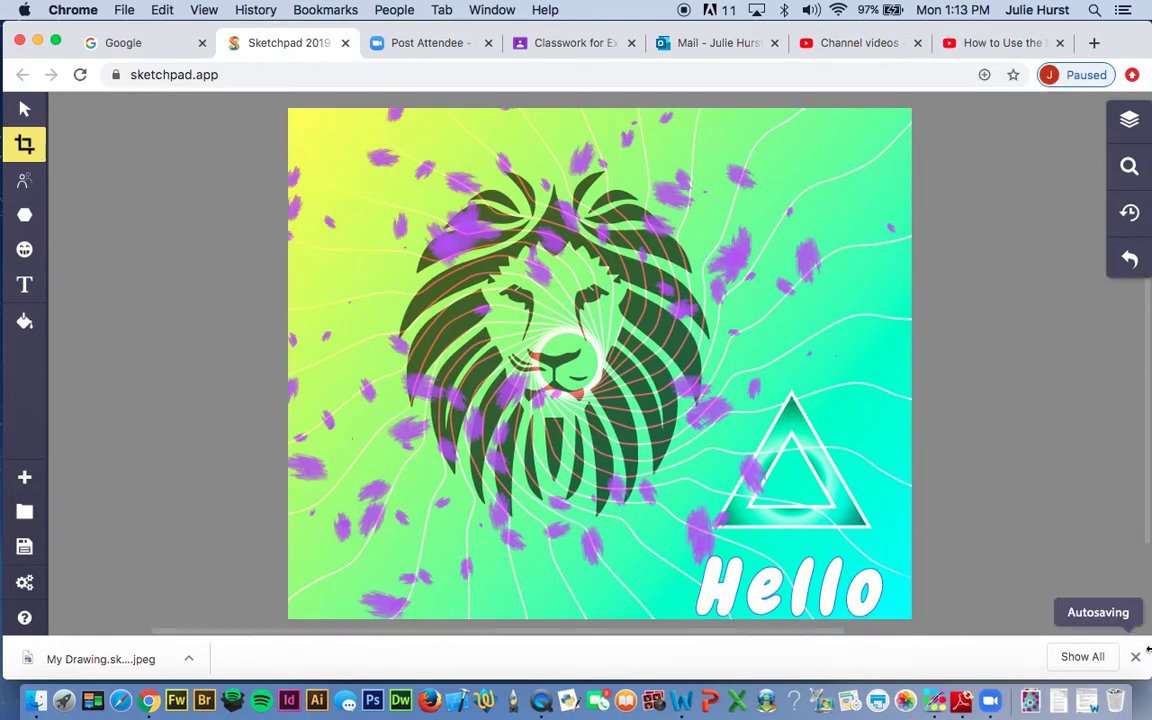
left_click(1129, 262)
left_click(1128, 266)
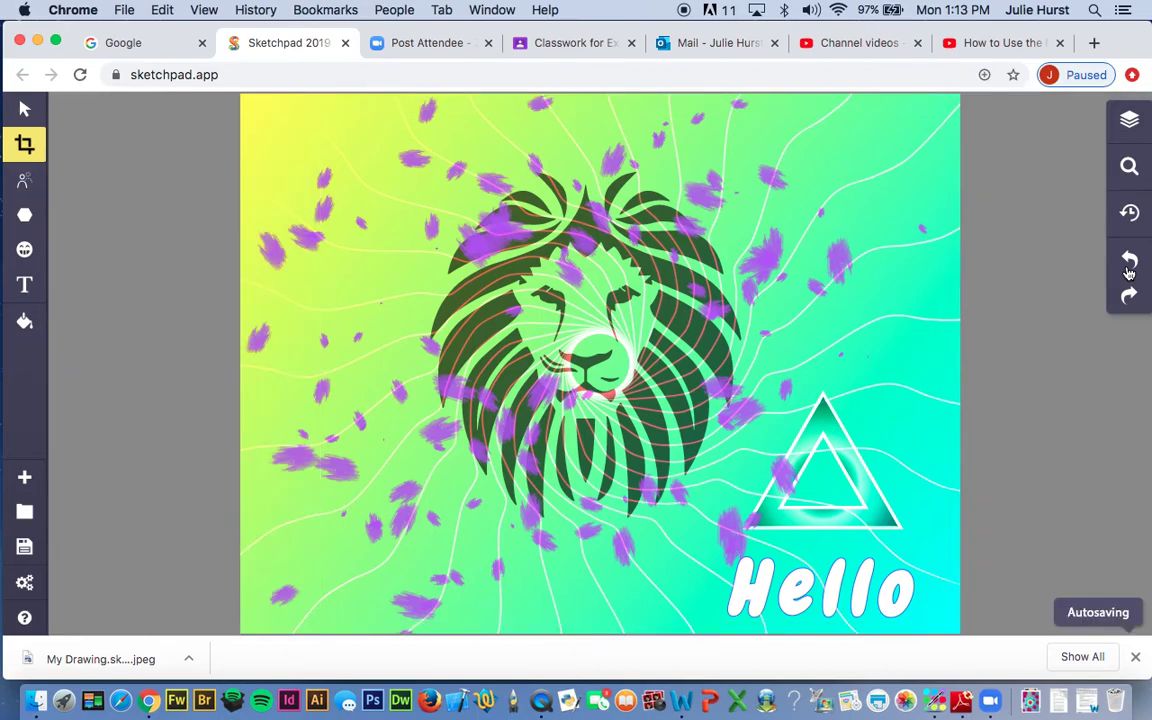
left_click(27, 112)
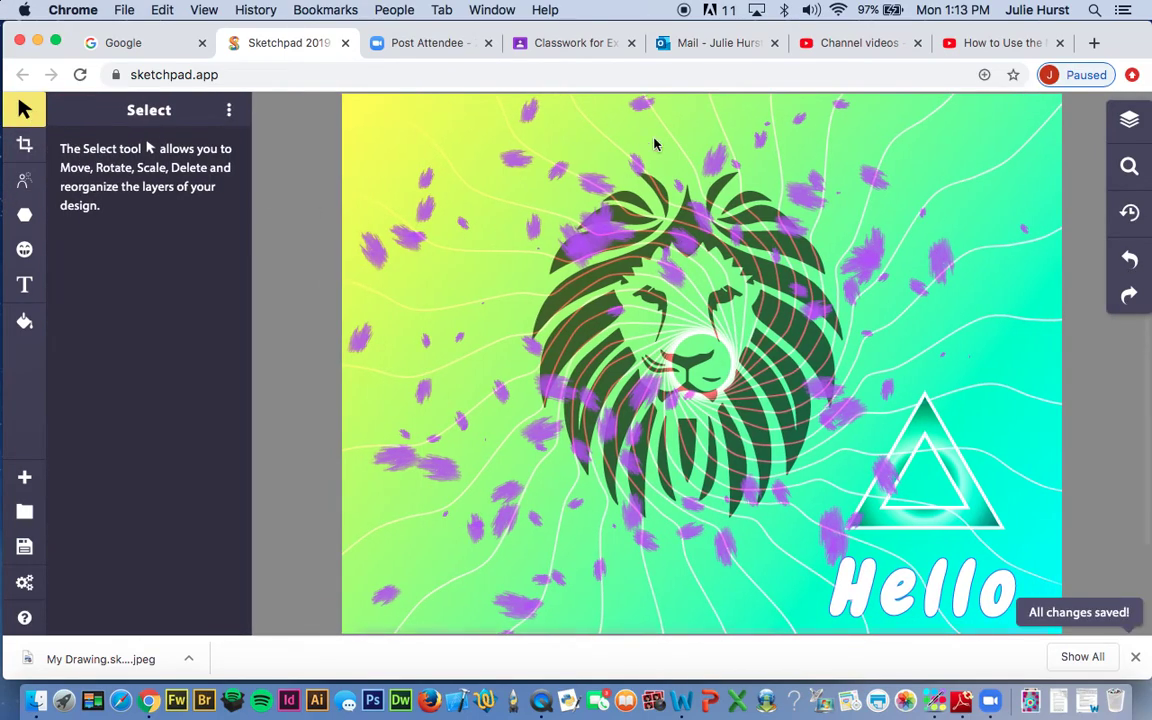
left_click(296, 185)
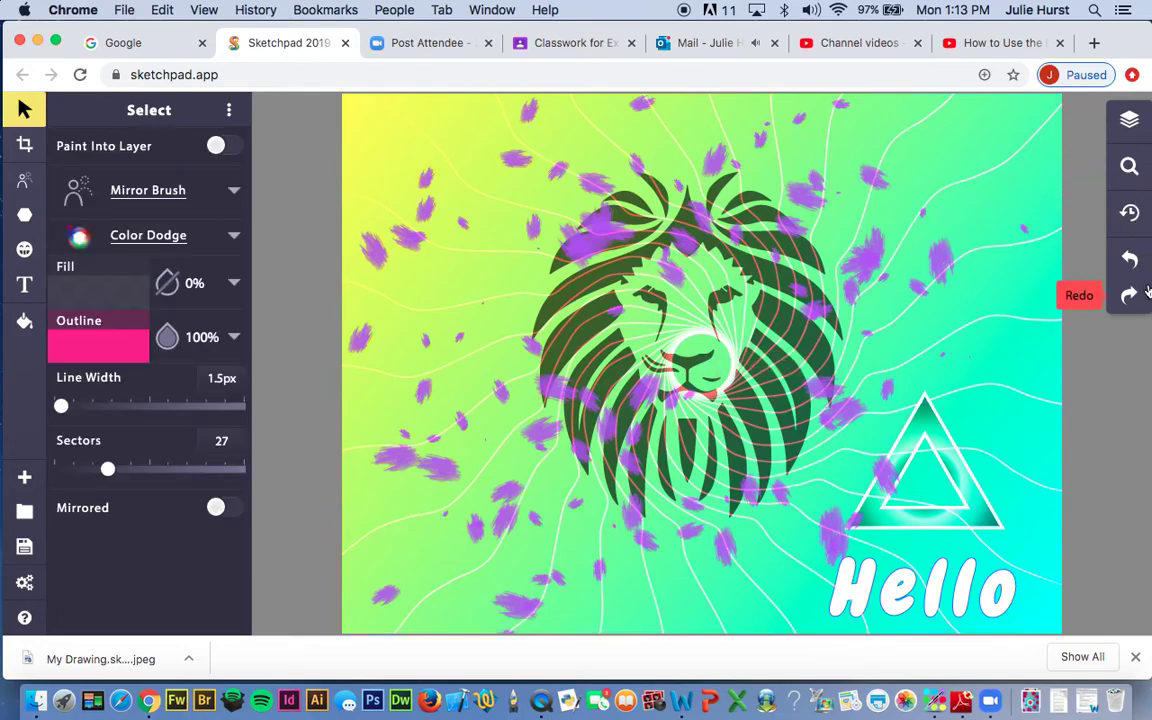